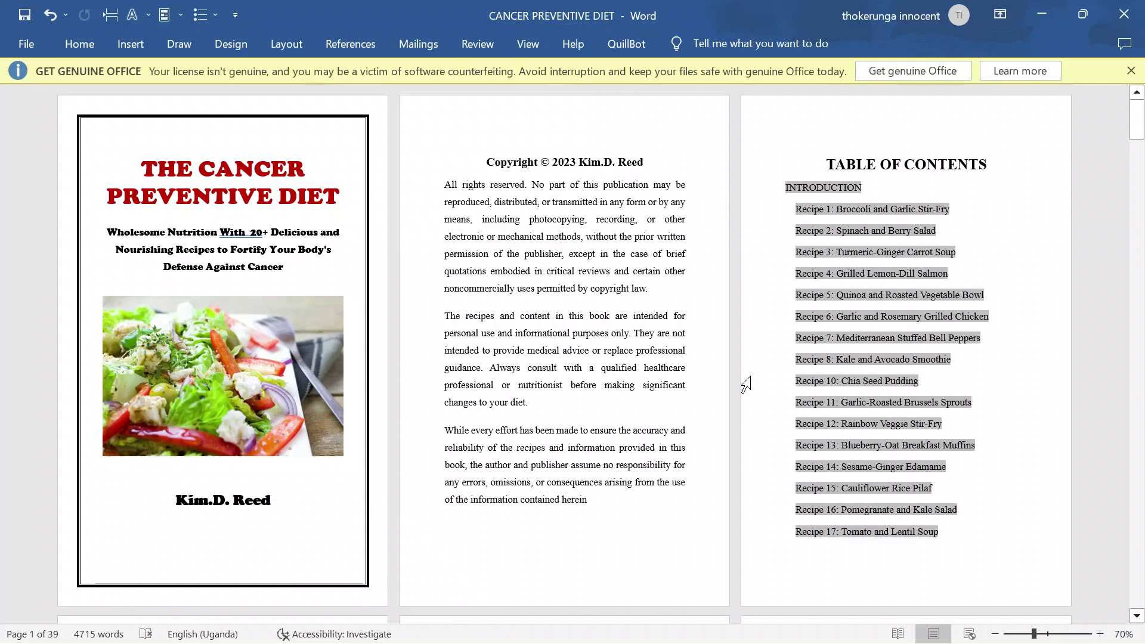
Dismiss the genuine Office notice and correct the flagged spacing in "With 20+" in the cover subtitle
left_click(1130, 70)
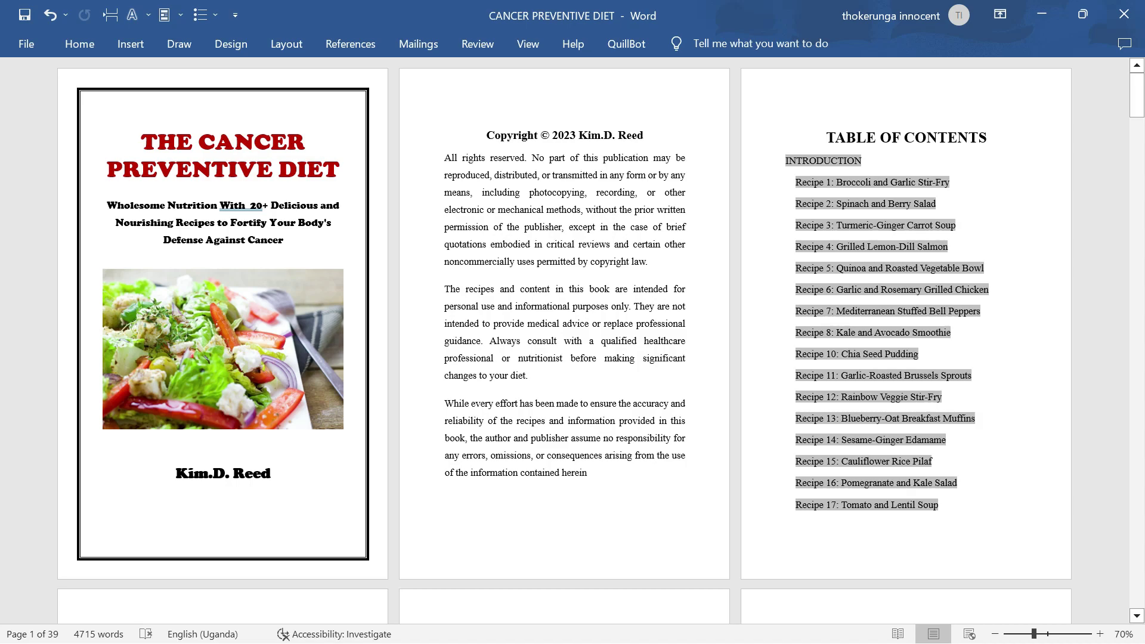
right_click(232, 205)
left_click(179, 225)
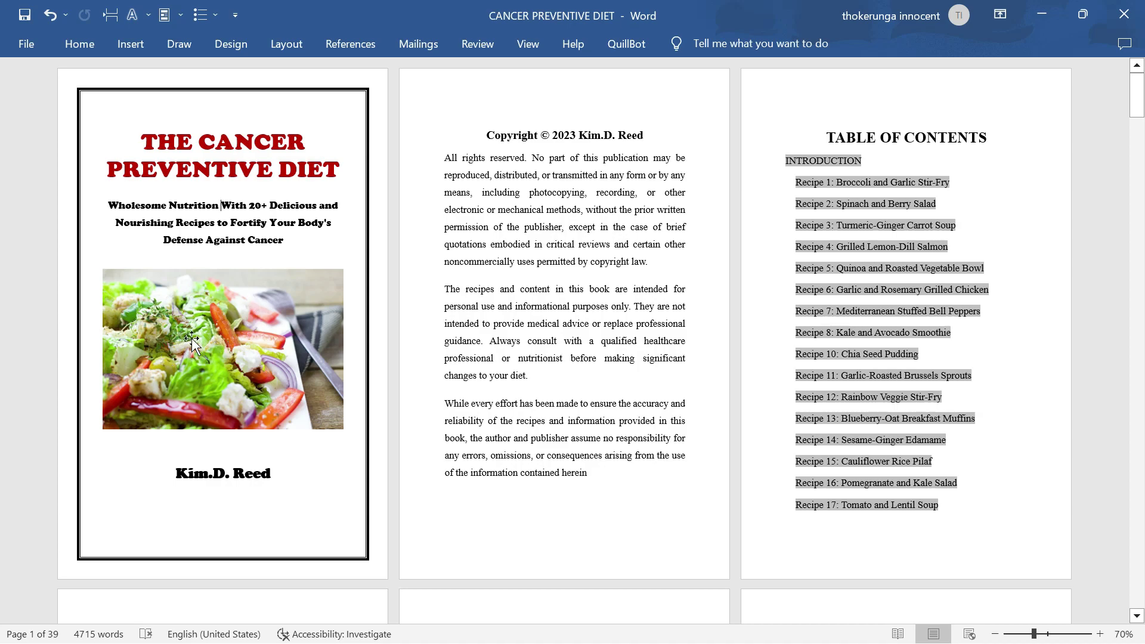
left_click(226, 339)
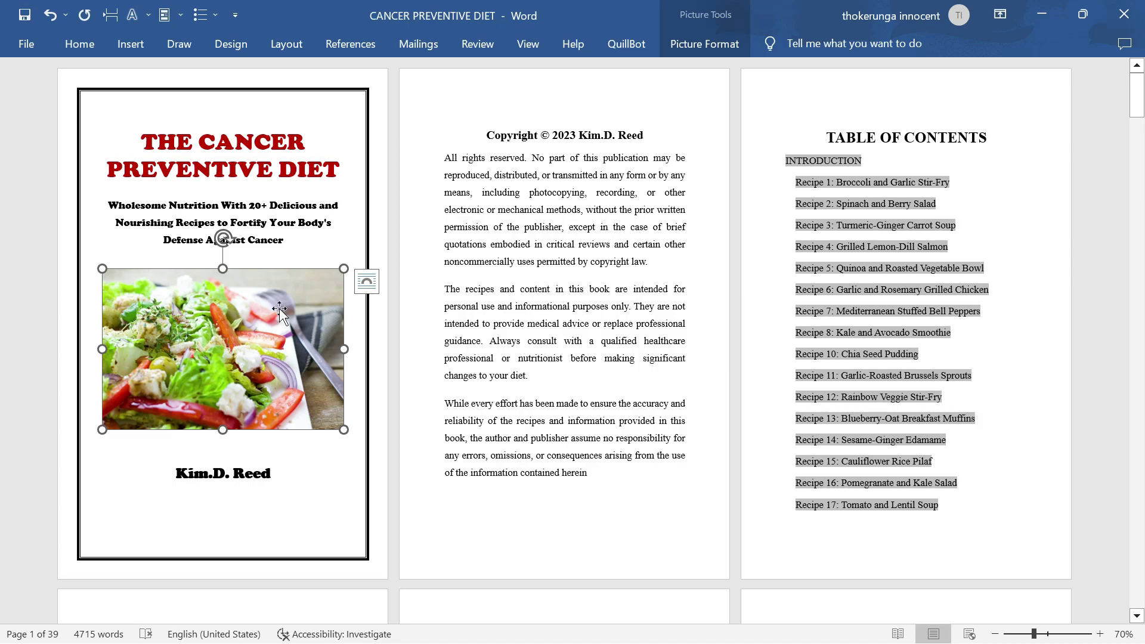
left_click(692, 12)
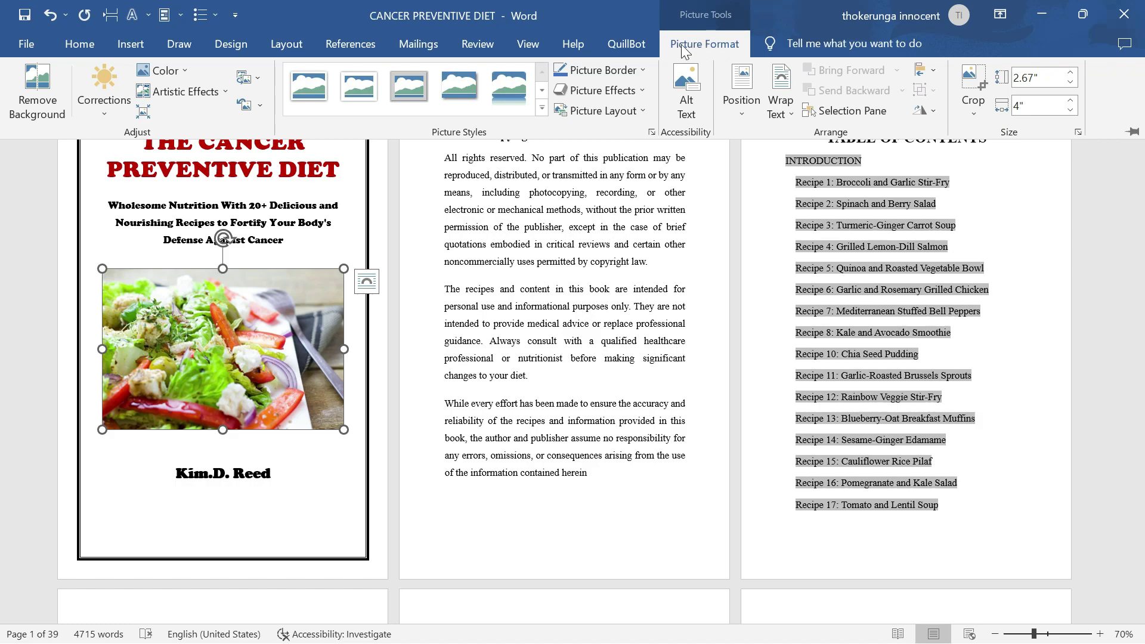
left_click(706, 44)
left_click(710, 46)
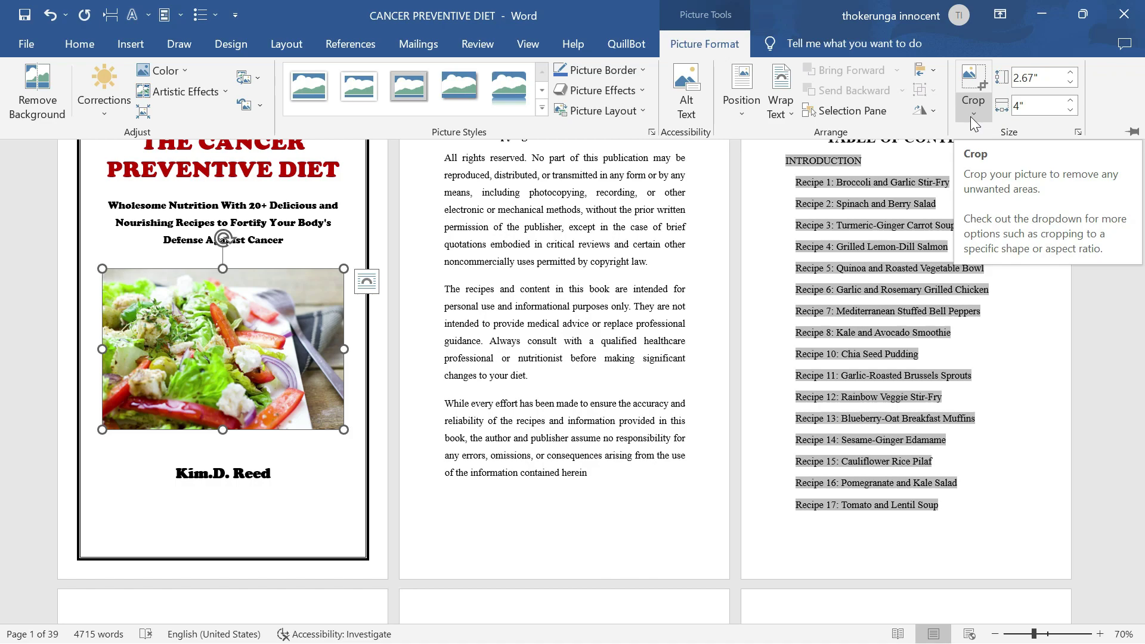
left_click(339, 504)
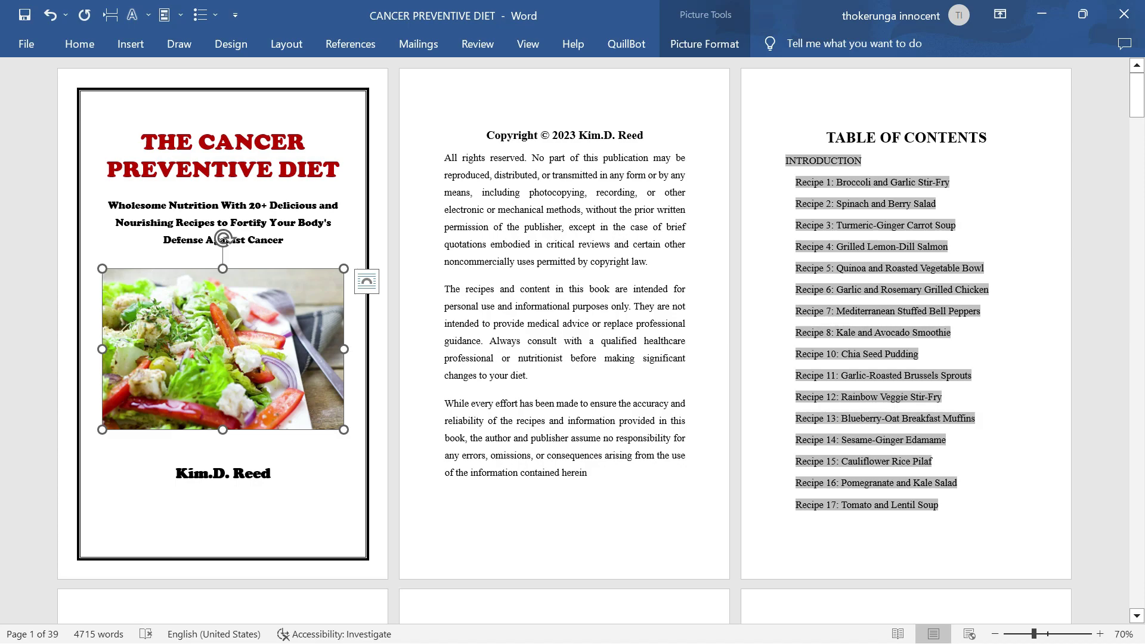
left_click(328, 477)
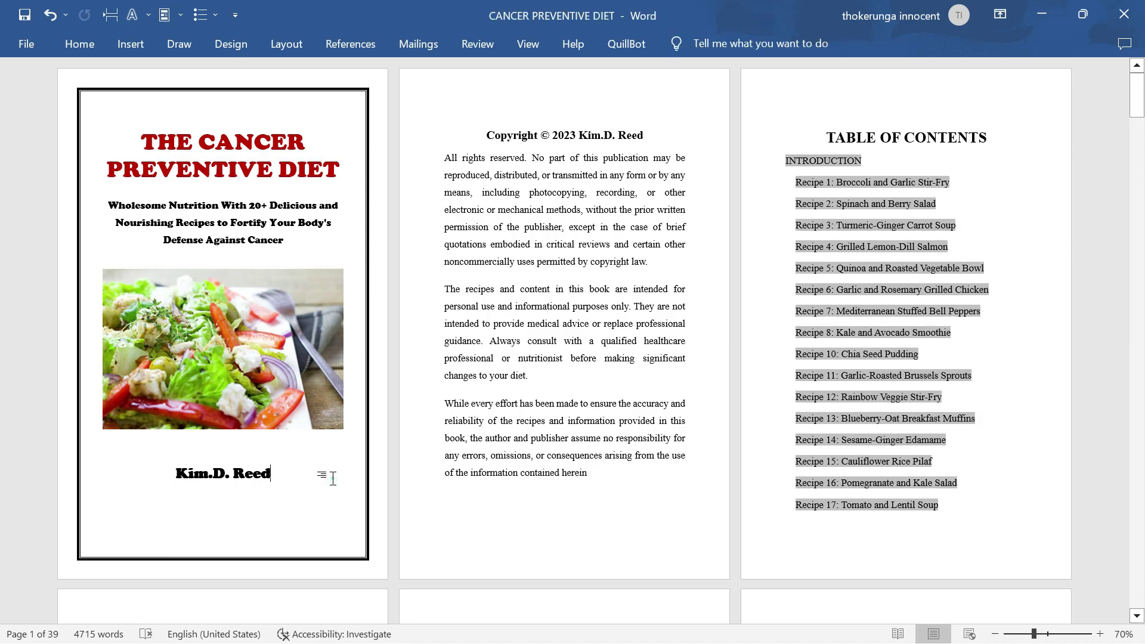
left_click(249, 325)
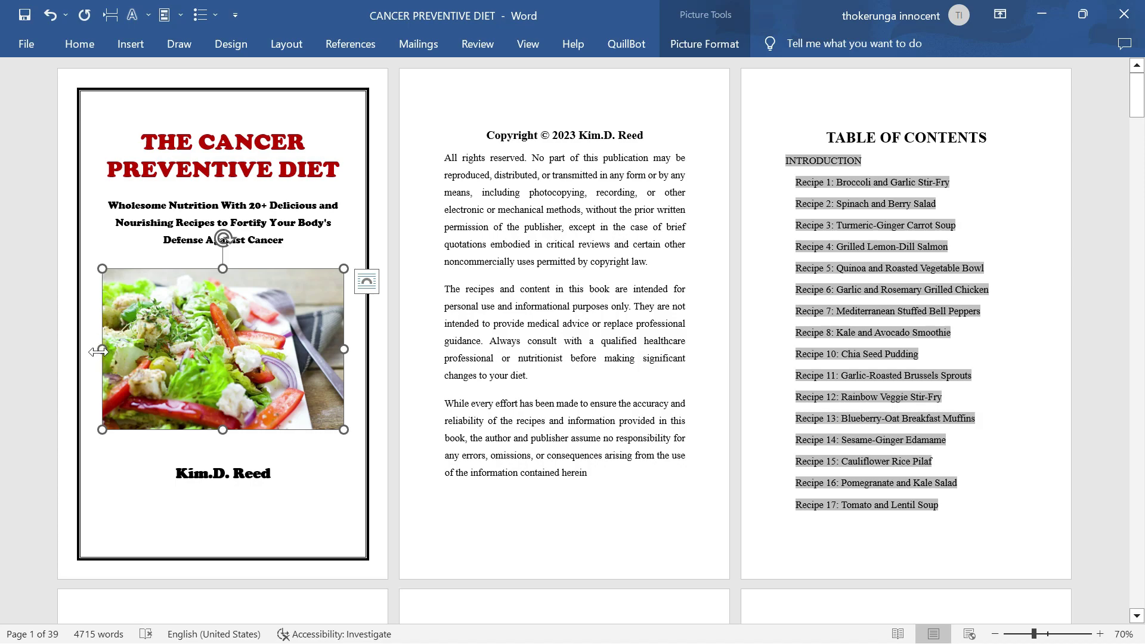
left_click_drag(99, 351, 36, 352)
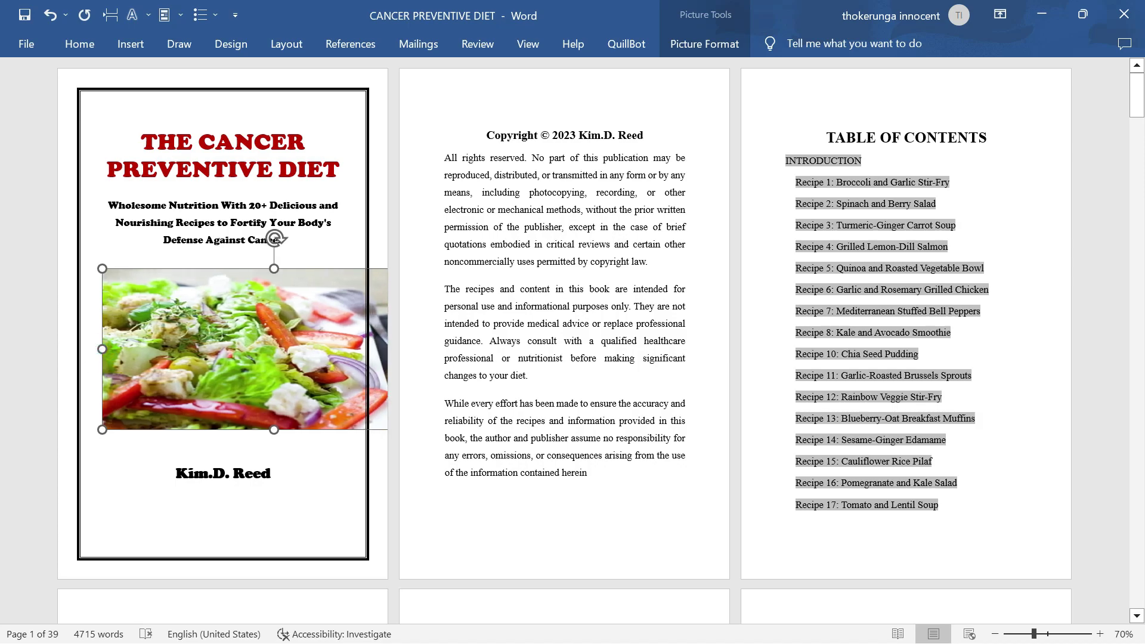
key("ctrl+z")
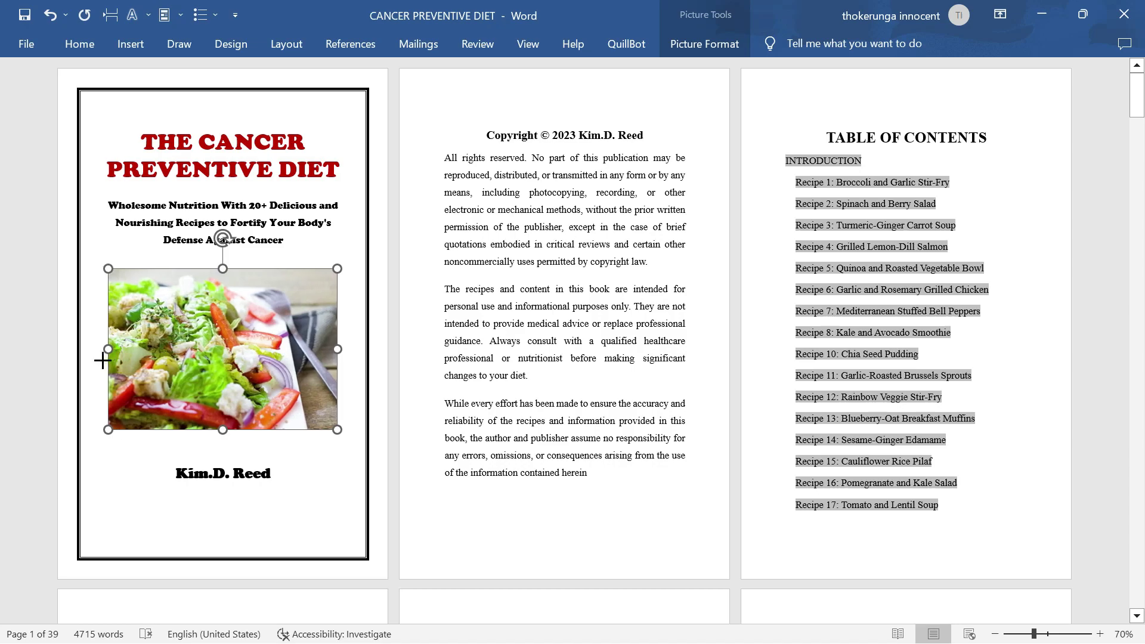
Resize the salad picture on the cover page to about 2.76" high and 4.1" wide
left_click_drag(102, 360, 83, 360)
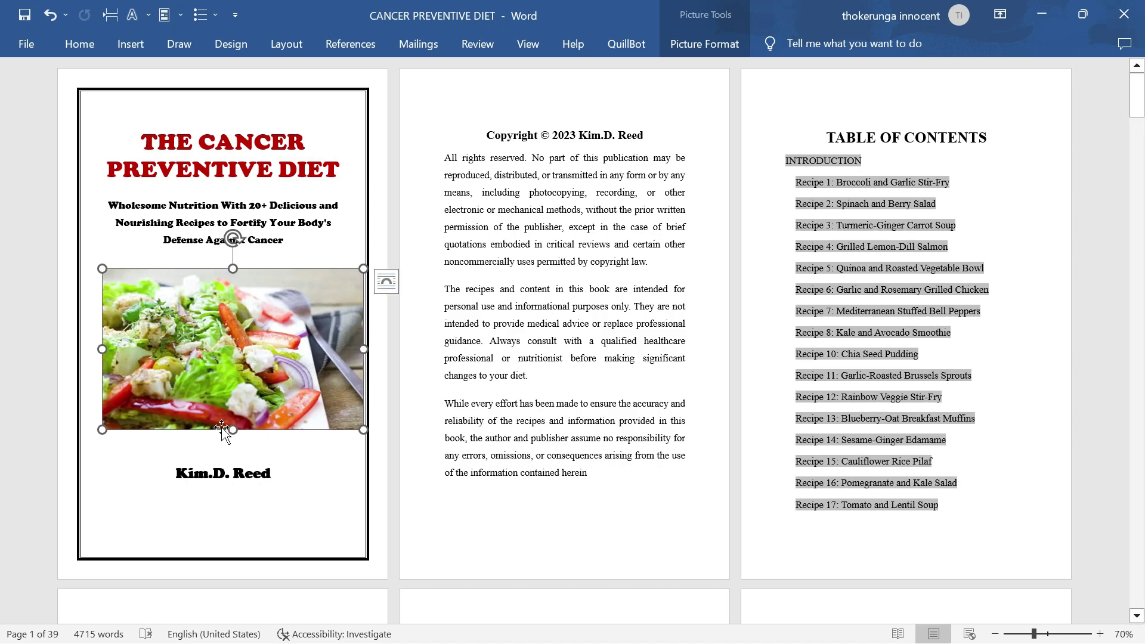
mouse_move(232, 430)
left_mouse_down()
mouse_move(232, 468)
mouse_move(231, 435)
left_mouse_up()
left_click_drag(363, 352, 349, 351)
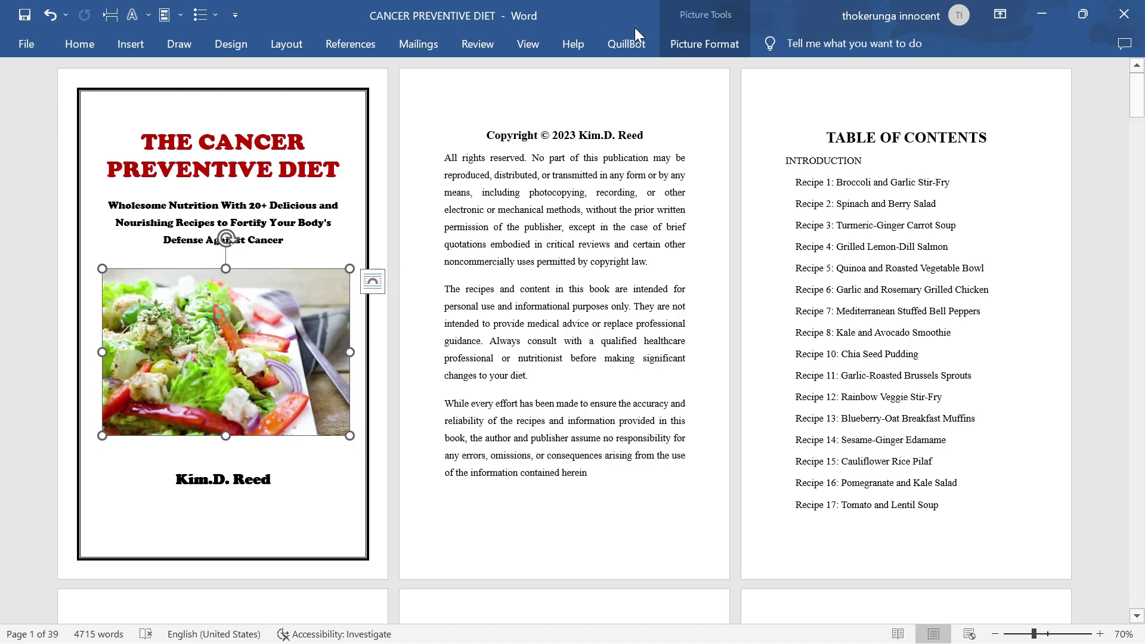
Crop the cover picture with the Fill option, enlarging the image beyond the crop frame for a close-up of the salad
left_click(703, 16)
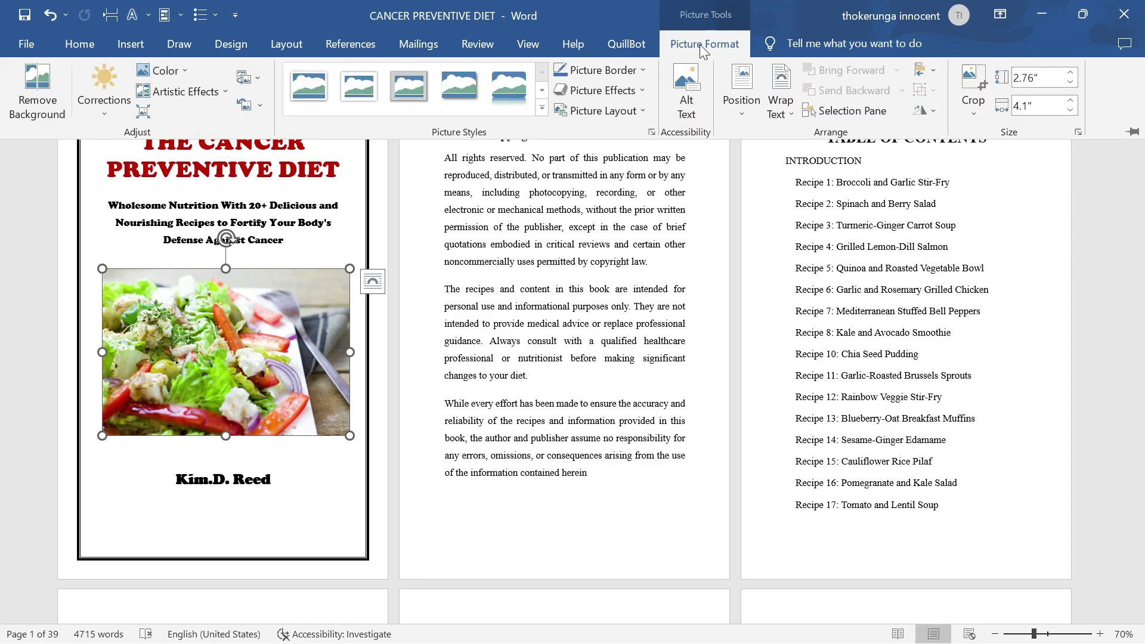
left_click(971, 116)
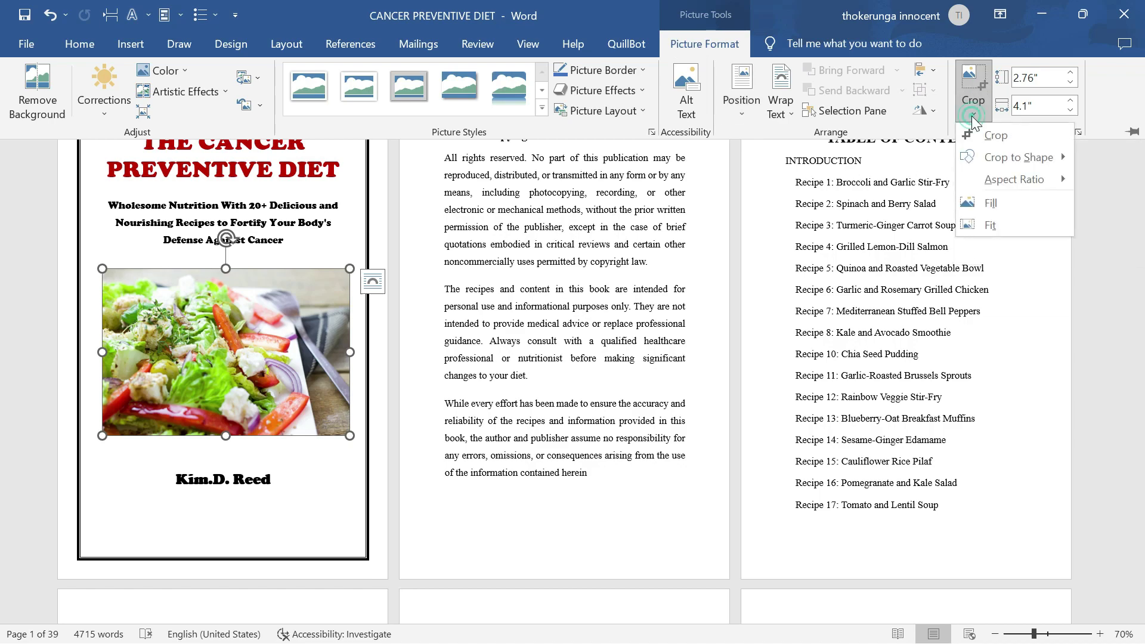
left_click(990, 205)
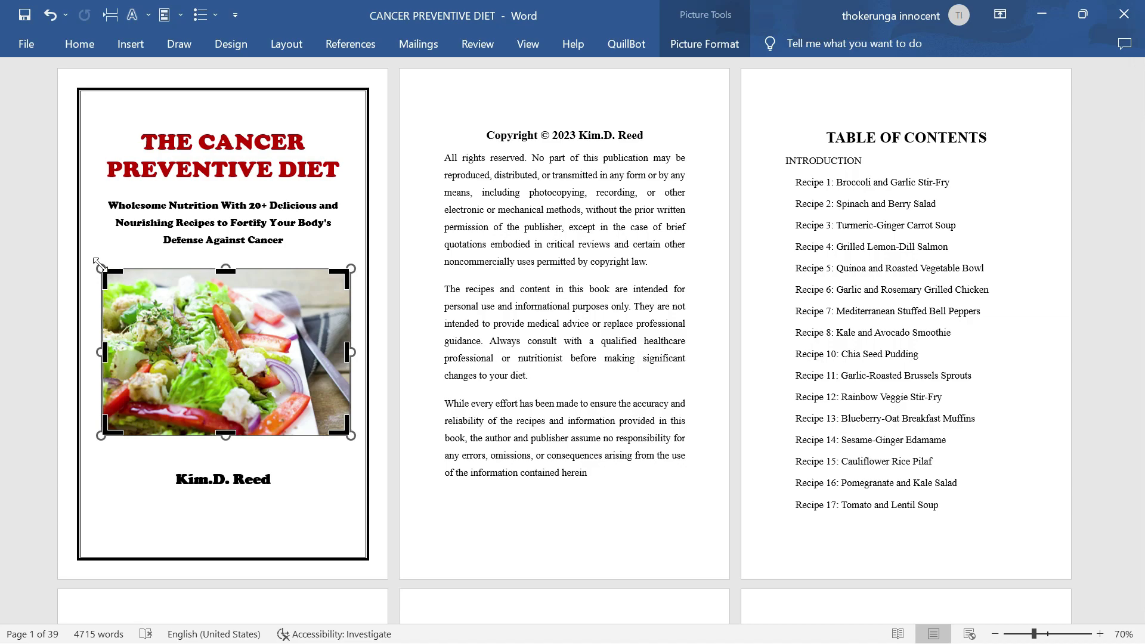
left_click_drag(97, 263, 0, 260)
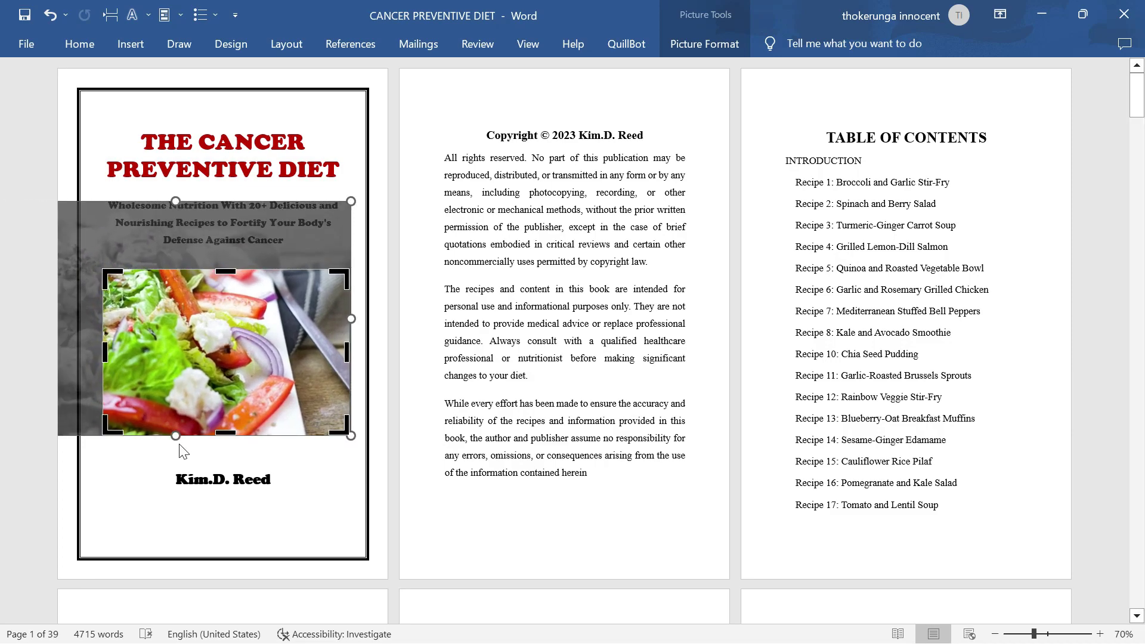
mouse_move(175, 440)
left_mouse_down()
mouse_move(177, 455)
mouse_move(176, 441)
left_mouse_up()
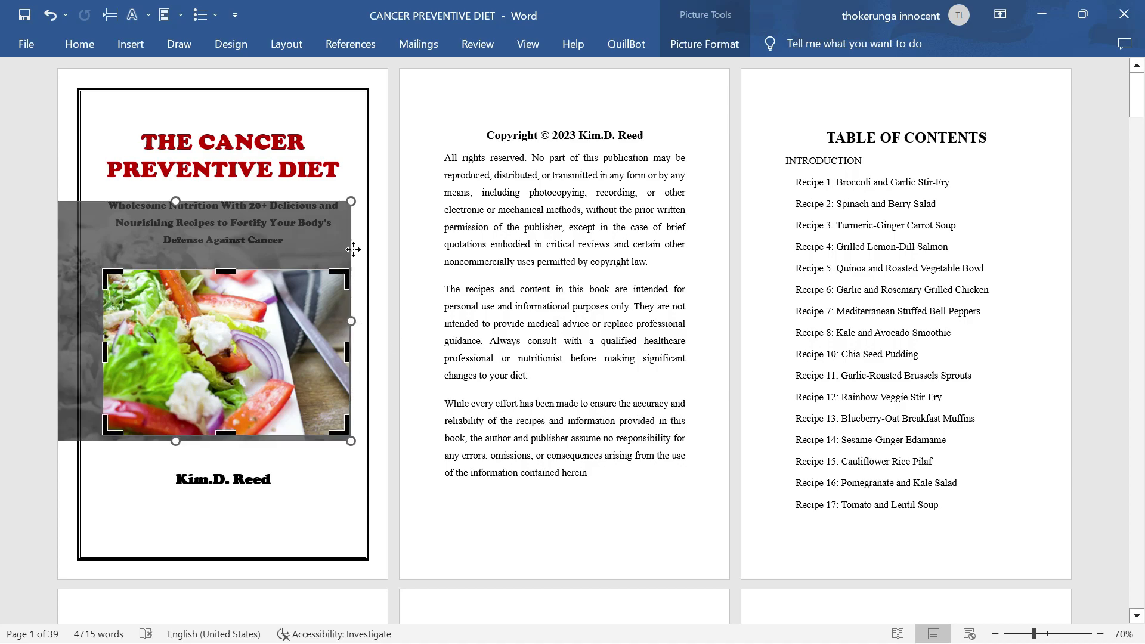
left_click_drag(358, 200, 388, 189)
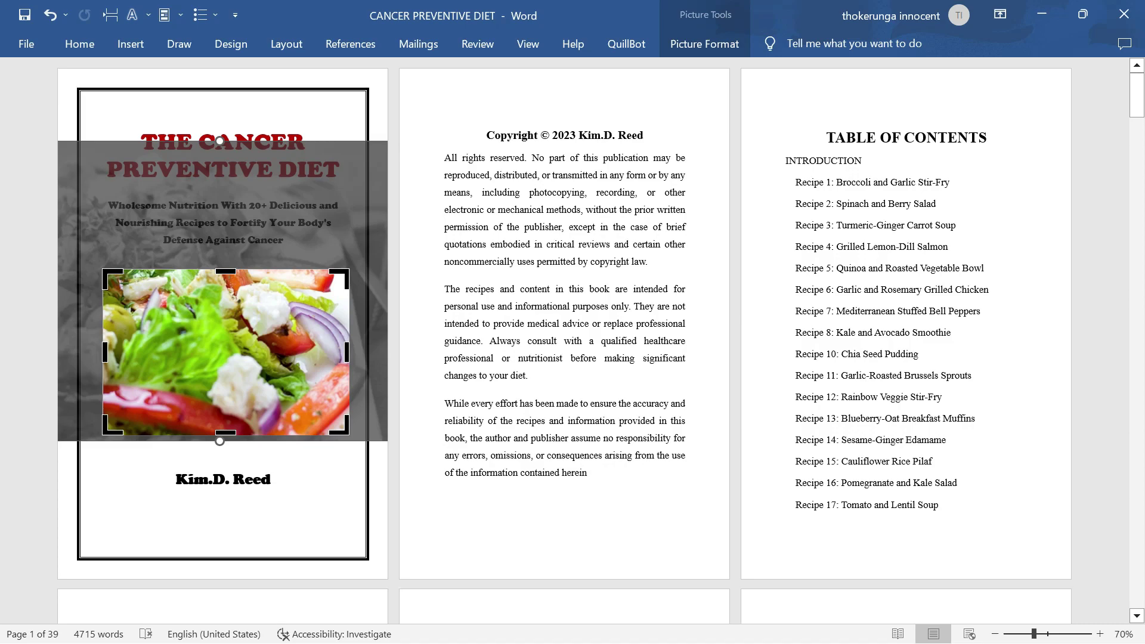
left_click(657, 504)
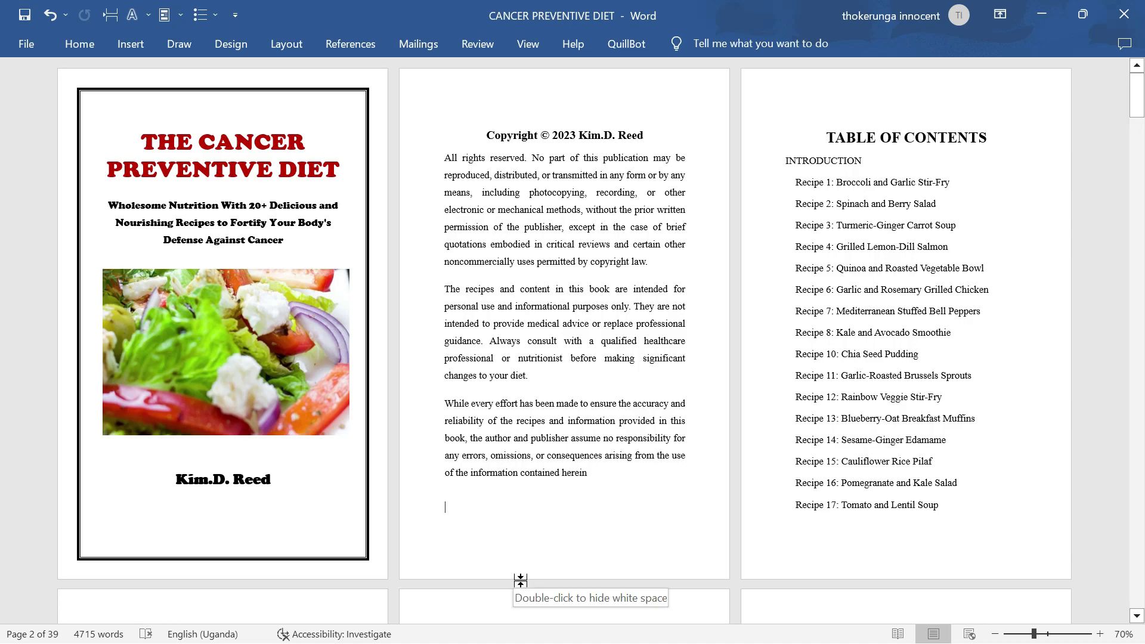
Insert the picture pexels-rdne-stock-project-8963467-removebg-preview from the Downloads folder into the document
scroll(521, 580, "down", 5)
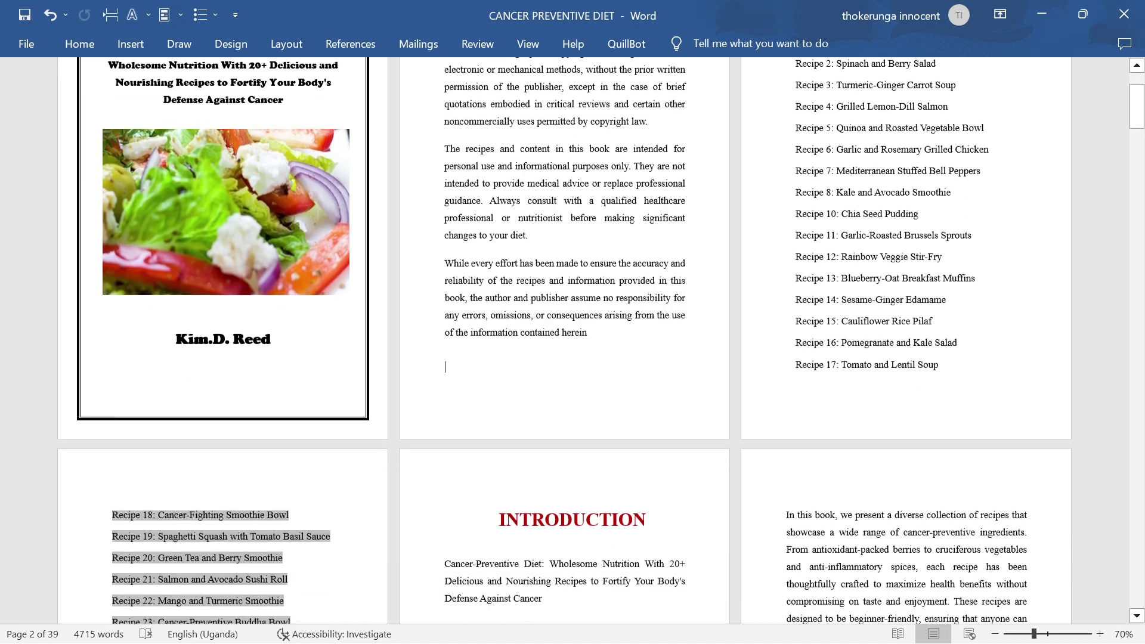
scroll(564, 340, "down", 6)
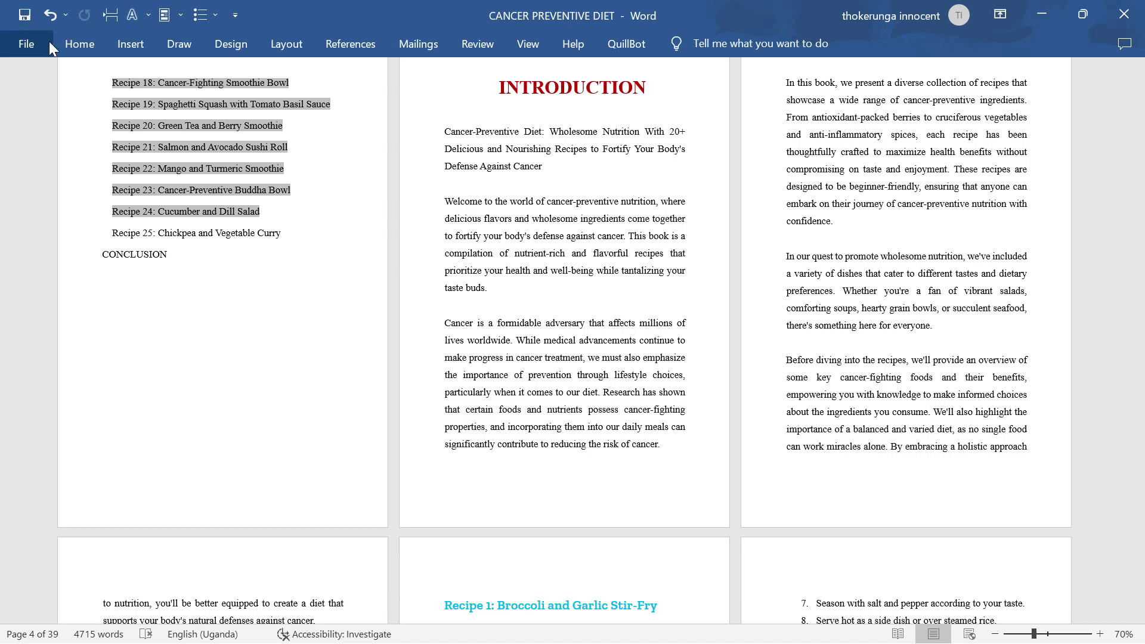
left_click(119, 36)
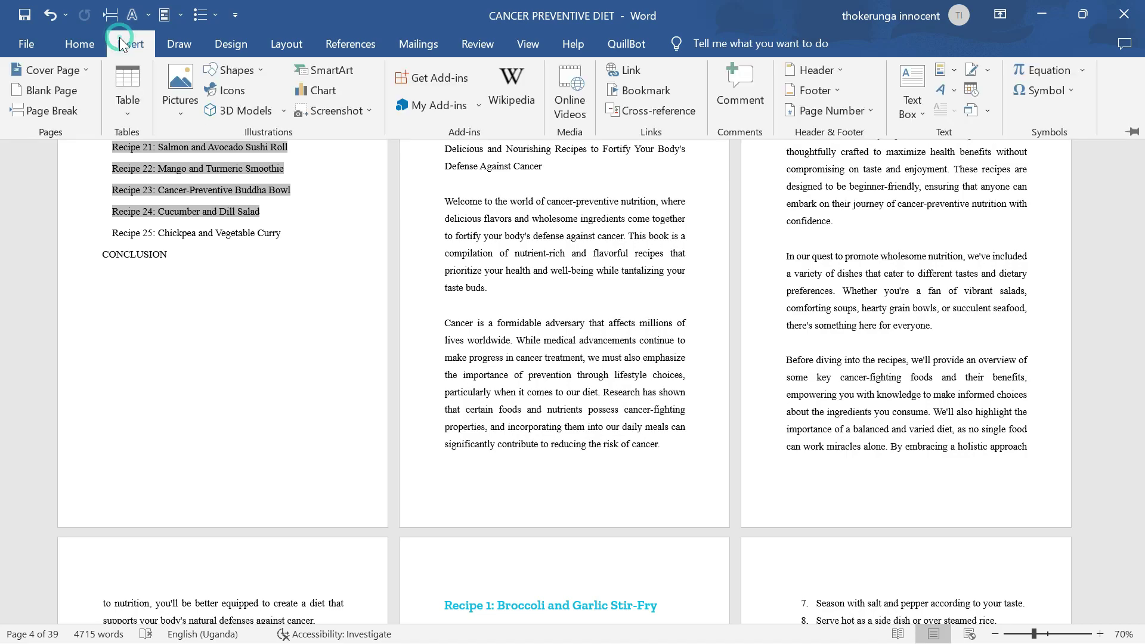
left_click(188, 108)
left_click(213, 159)
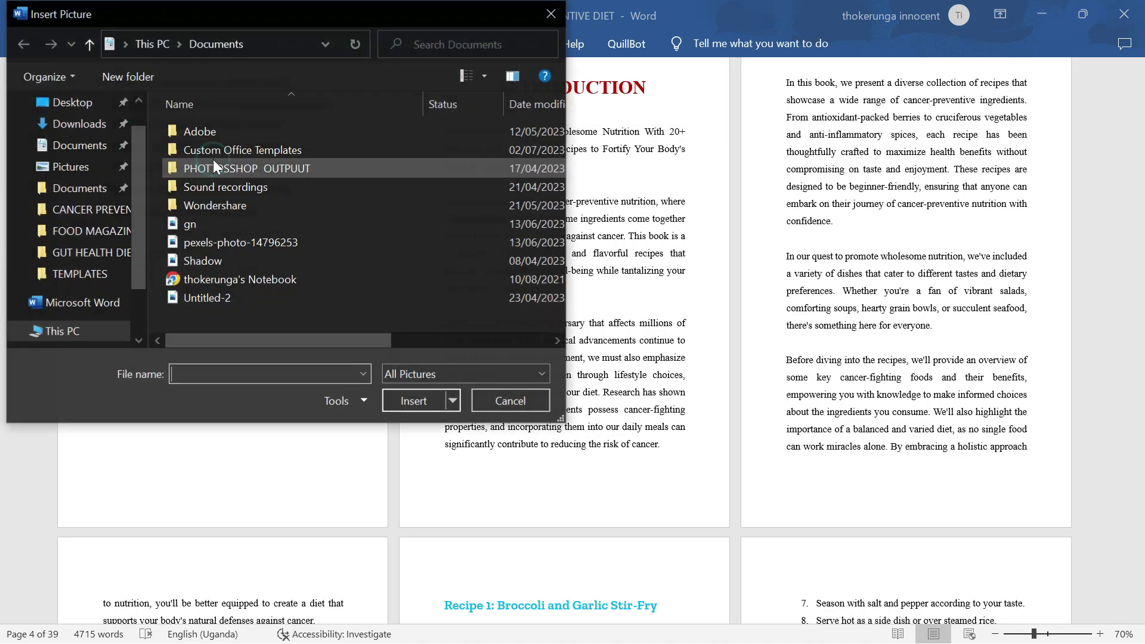
left_click(82, 125)
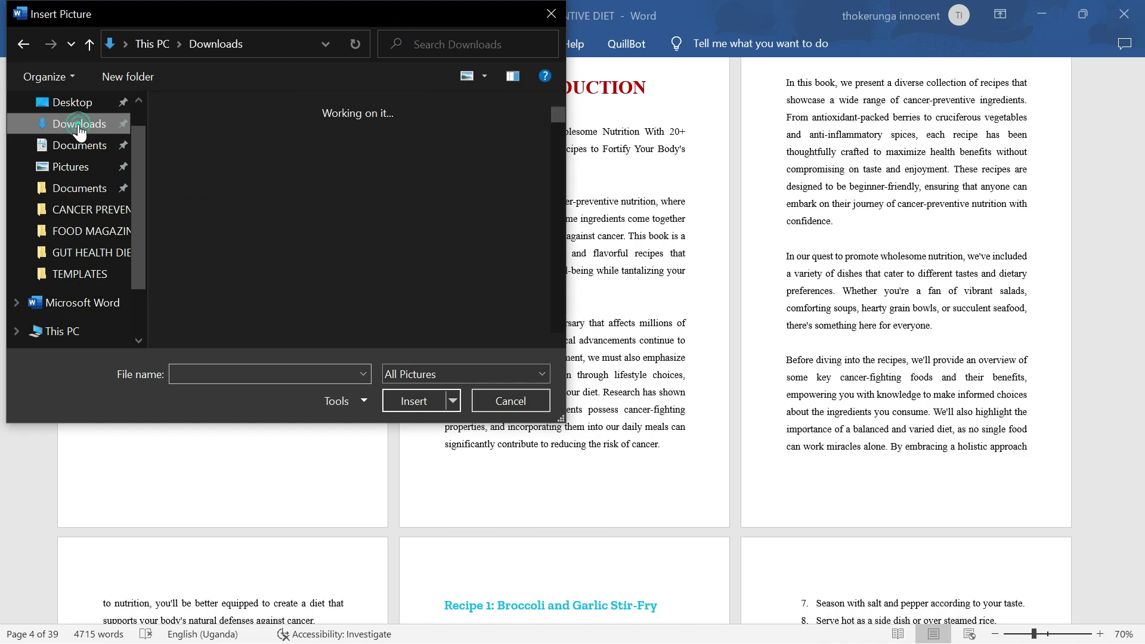
left_click(214, 298)
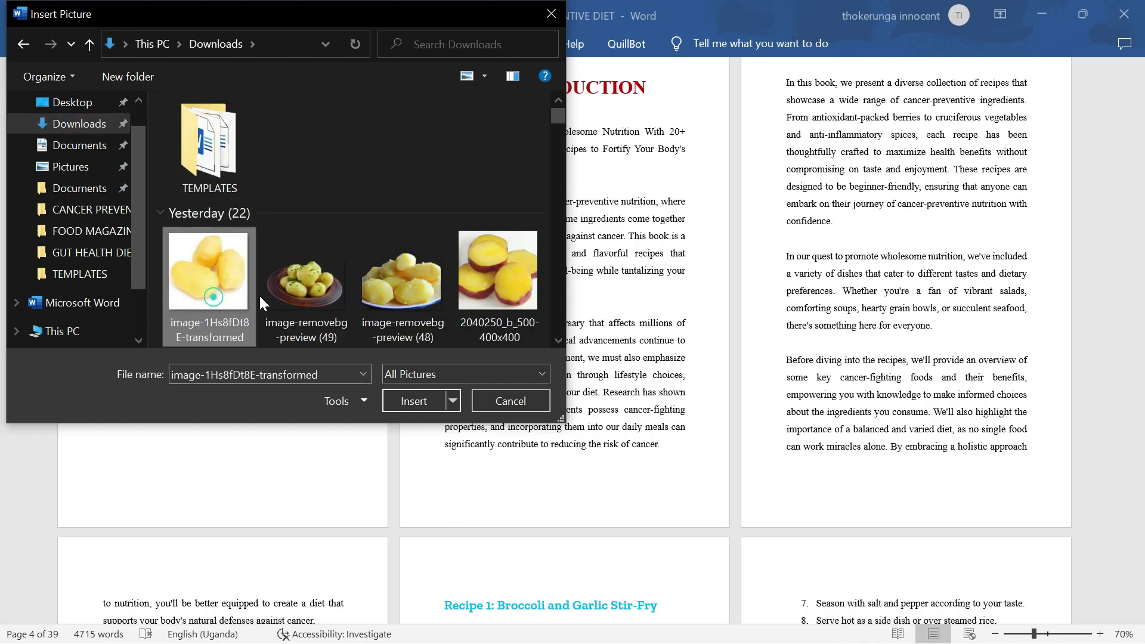
scroll(300, 296, "down", 6)
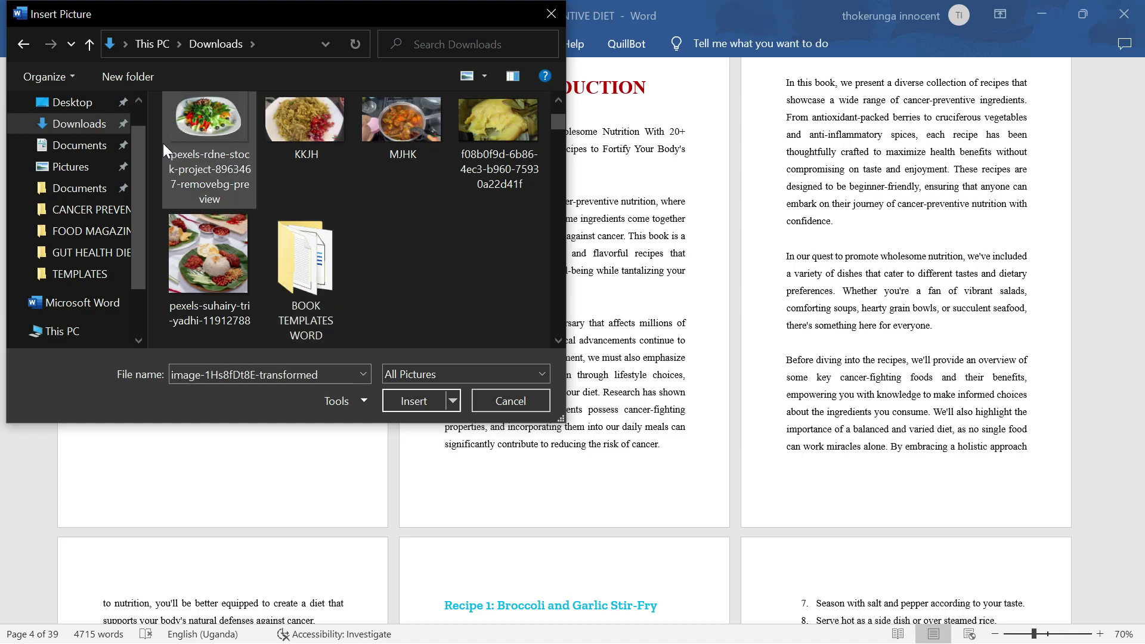
left_click(198, 109)
left_click(411, 398)
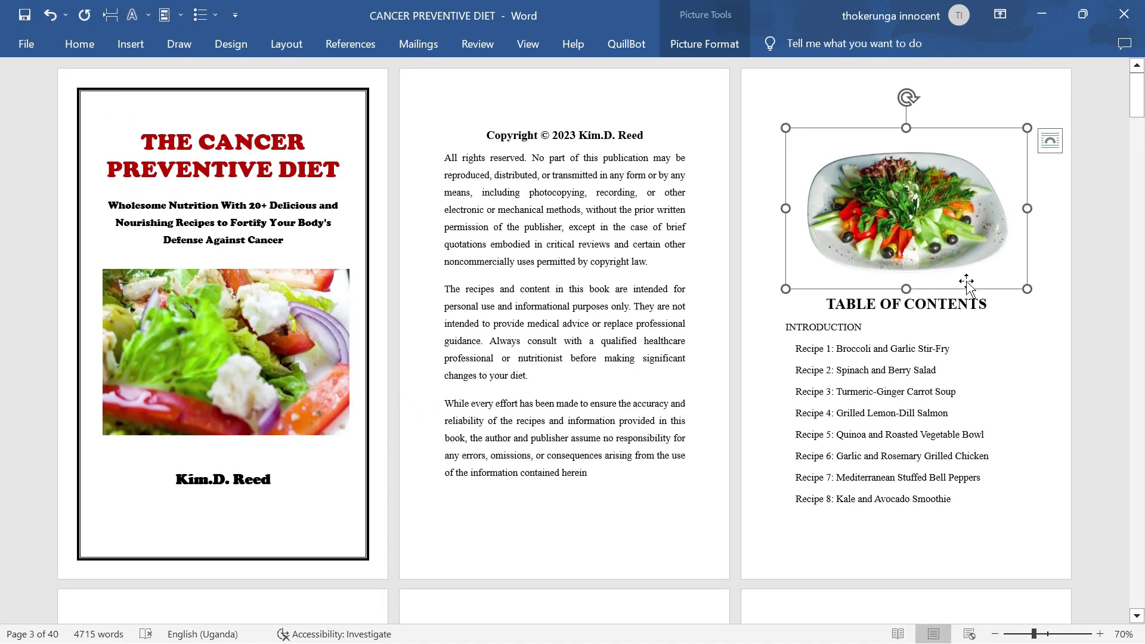
Move the inserted salad plate picture beneath CONCLUSION on page 4 and enlarge it slightly from its lower corner
mouse_move(1013, 161)
left_mouse_down()
mouse_move(732, 38)
mouse_move(1002, 310)
mouse_move(954, 227)
mouse_move(745, 95)
mouse_move(754, 83)
mouse_move(537, 331)
mouse_move(261, 518)
left_mouse_up()
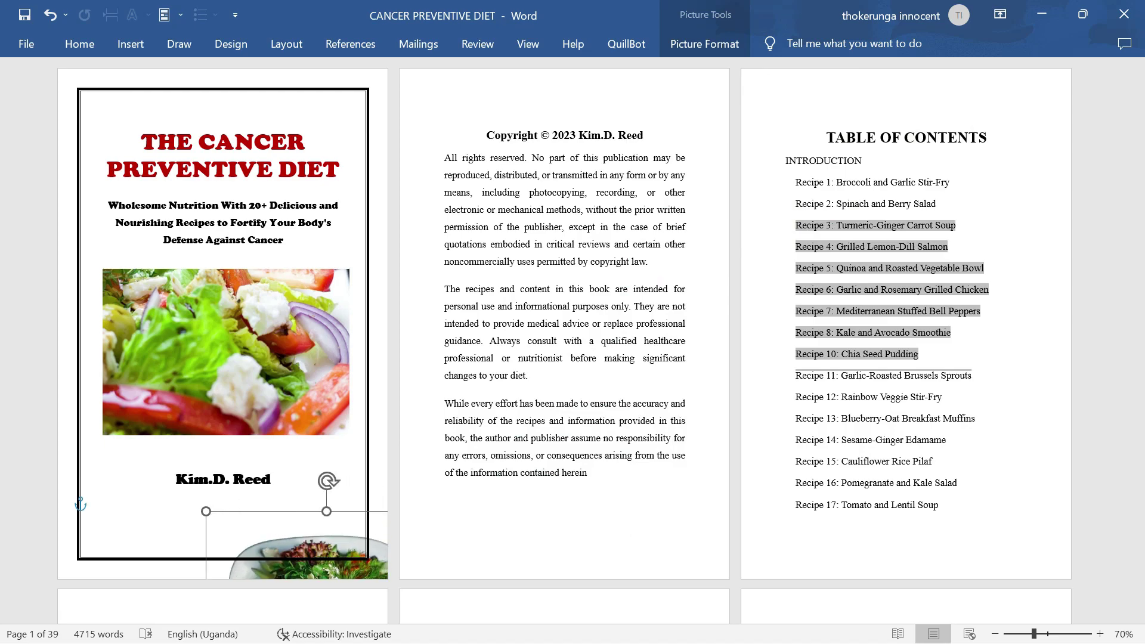
scroll(269, 298, "down", 8)
left_click_drag(267, 73, 262, 477)
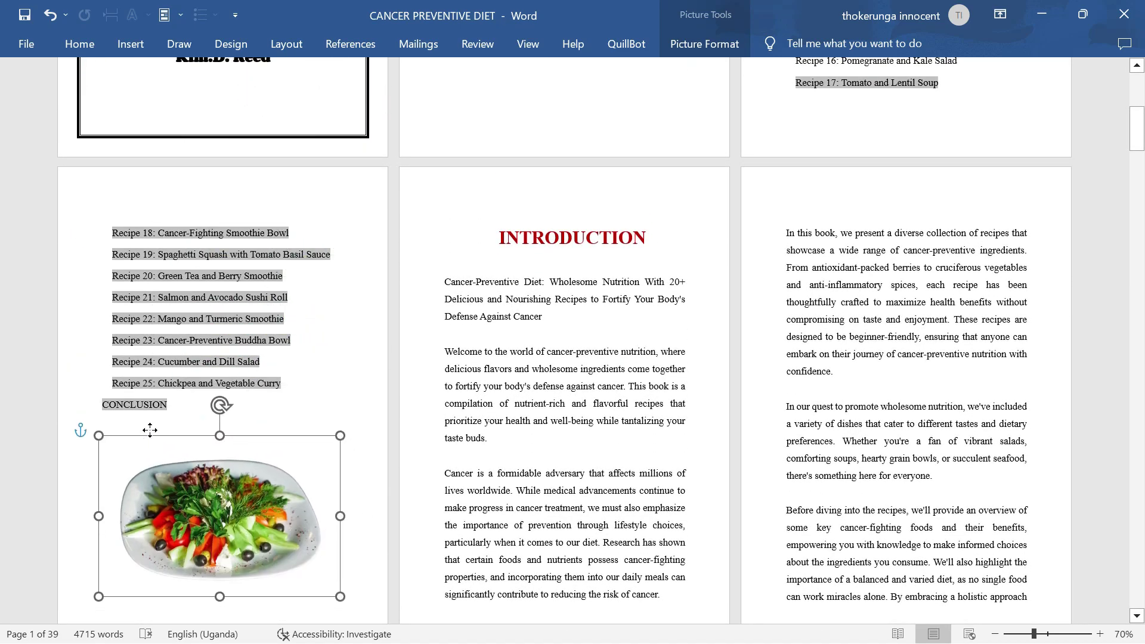
scroll(262, 470, "down", 1)
scroll(262, 470, "down", 2)
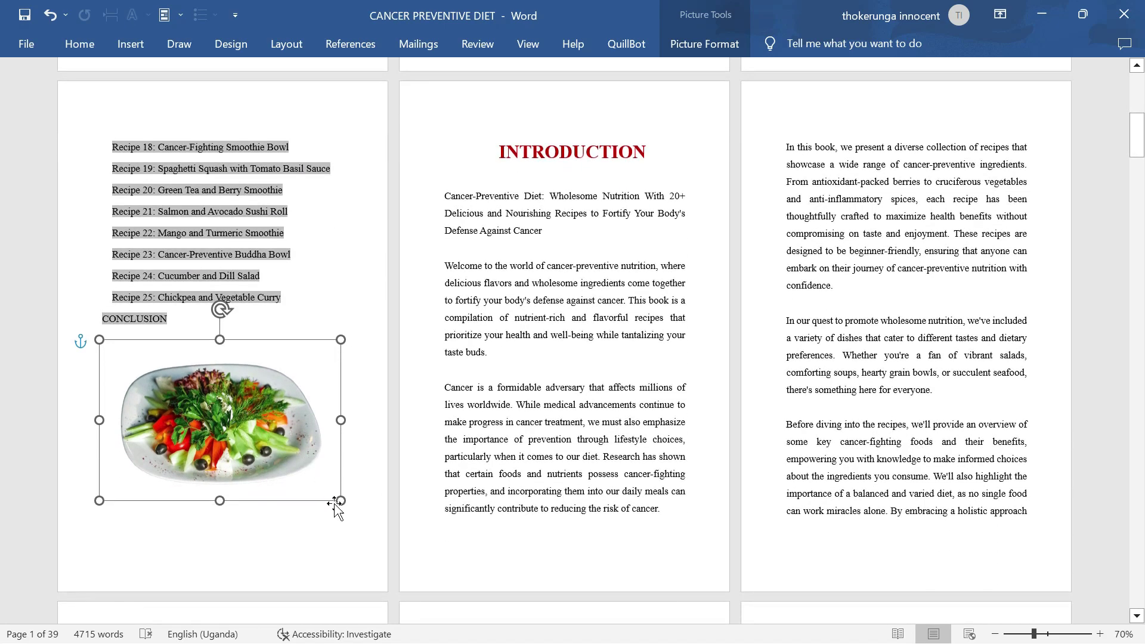
left_click_drag(340, 501, 368, 519)
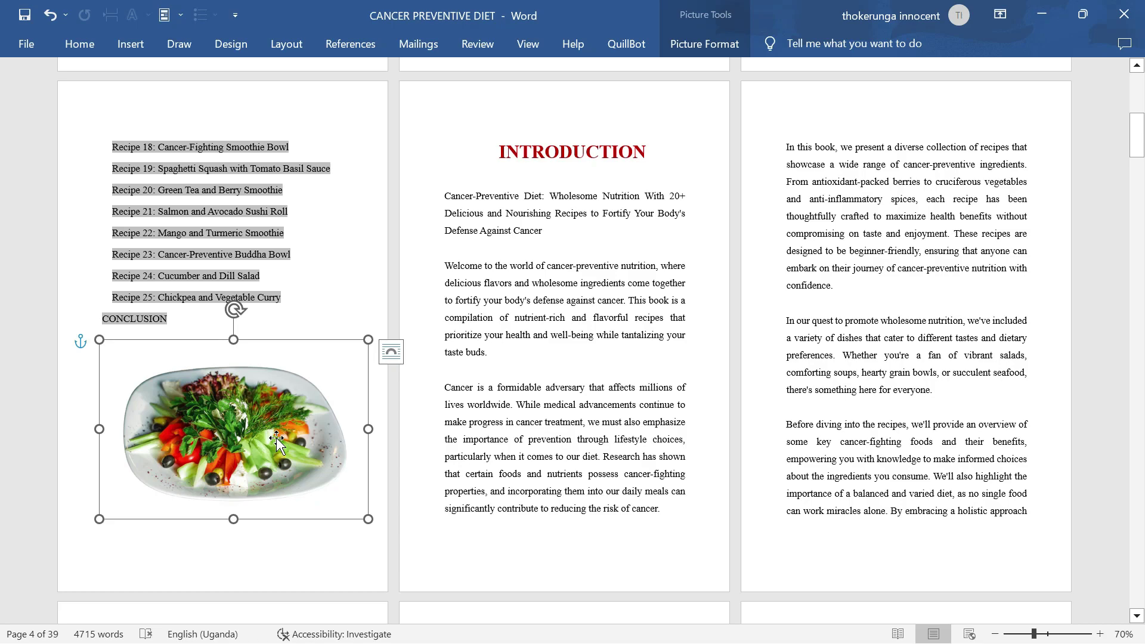
Remove the salad plate picture from below CONCLUSION on page 4
right_click(237, 406)
left_click(301, 41)
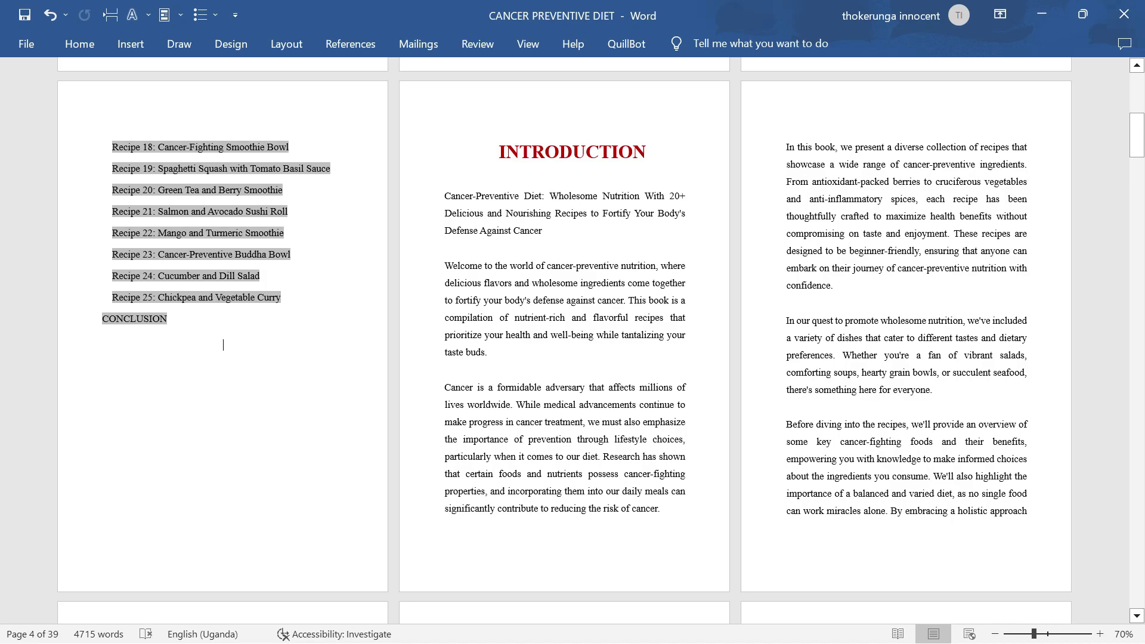
Draw a rectangle shape in the empty space beneath CONCLUSION on page 4
scroll(573, 340, "up", 5)
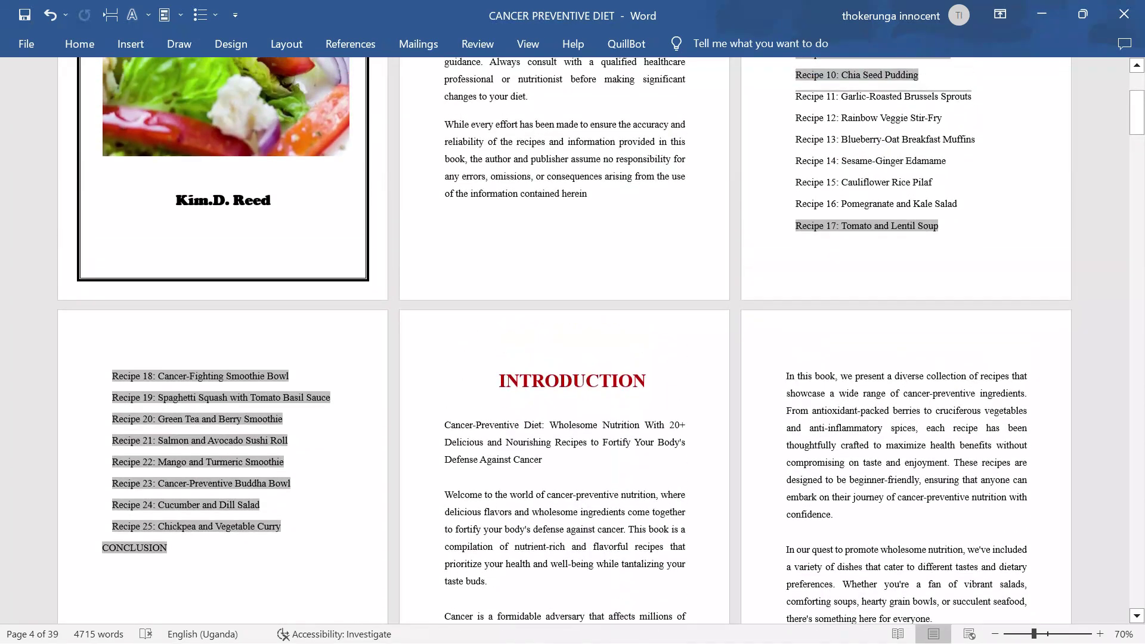
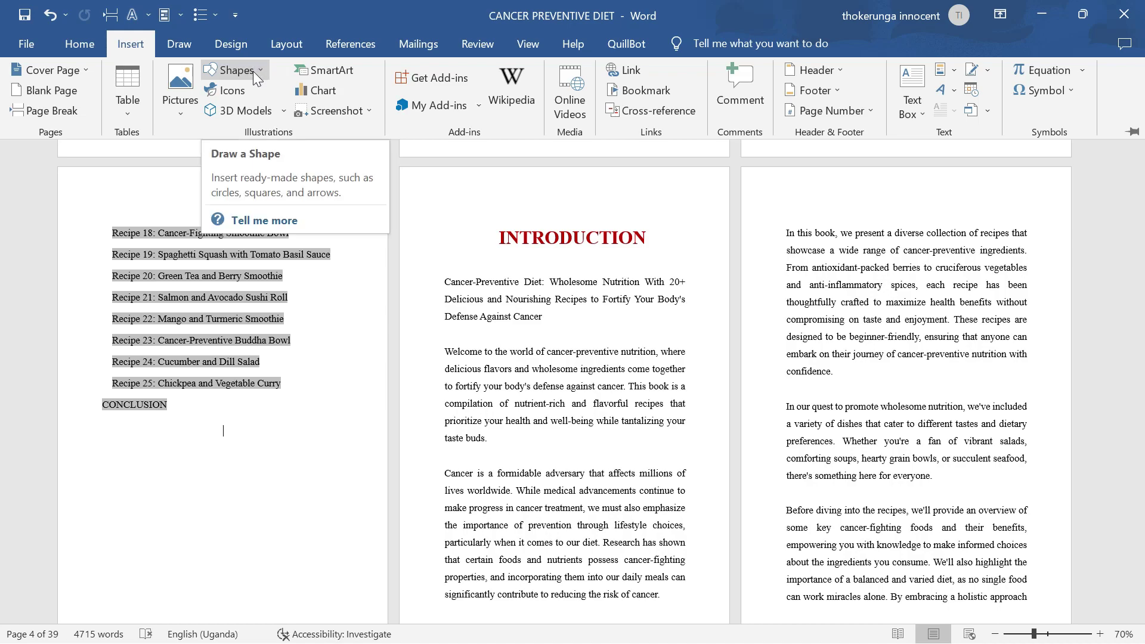
left_click(266, 73)
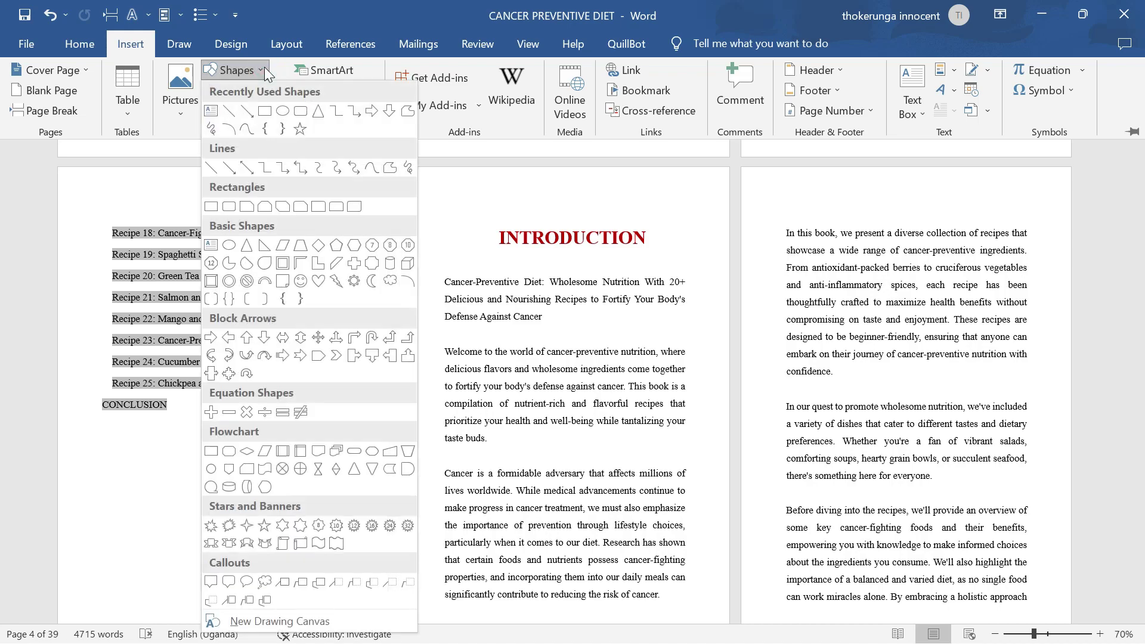
left_click(265, 111)
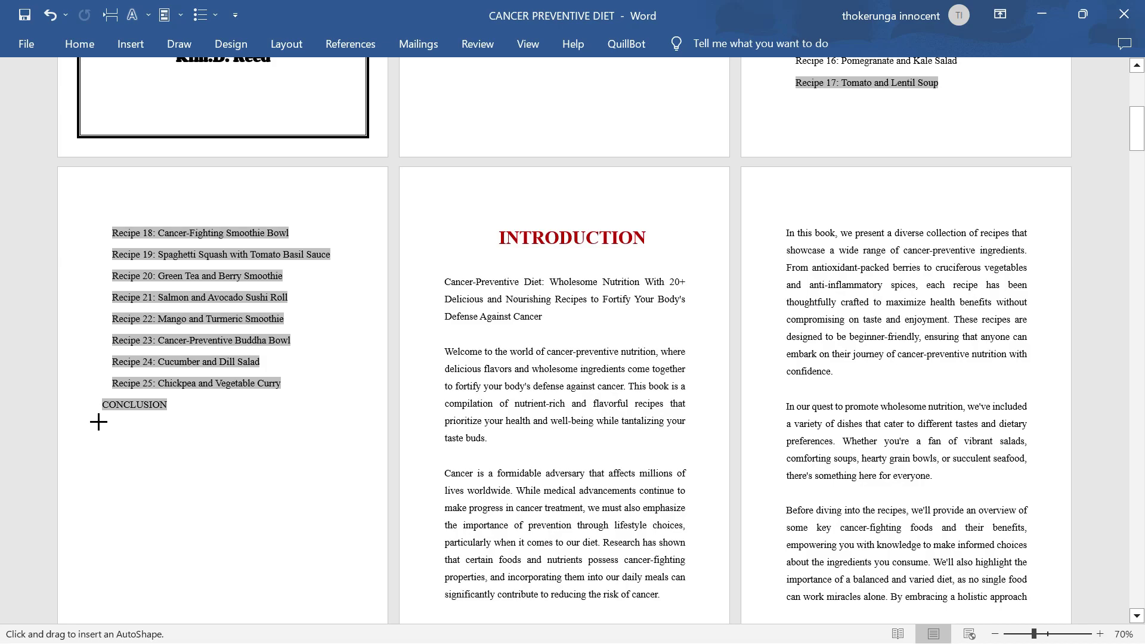
left_click_drag(102, 420, 356, 601)
scroll(341, 435, "down", 4)
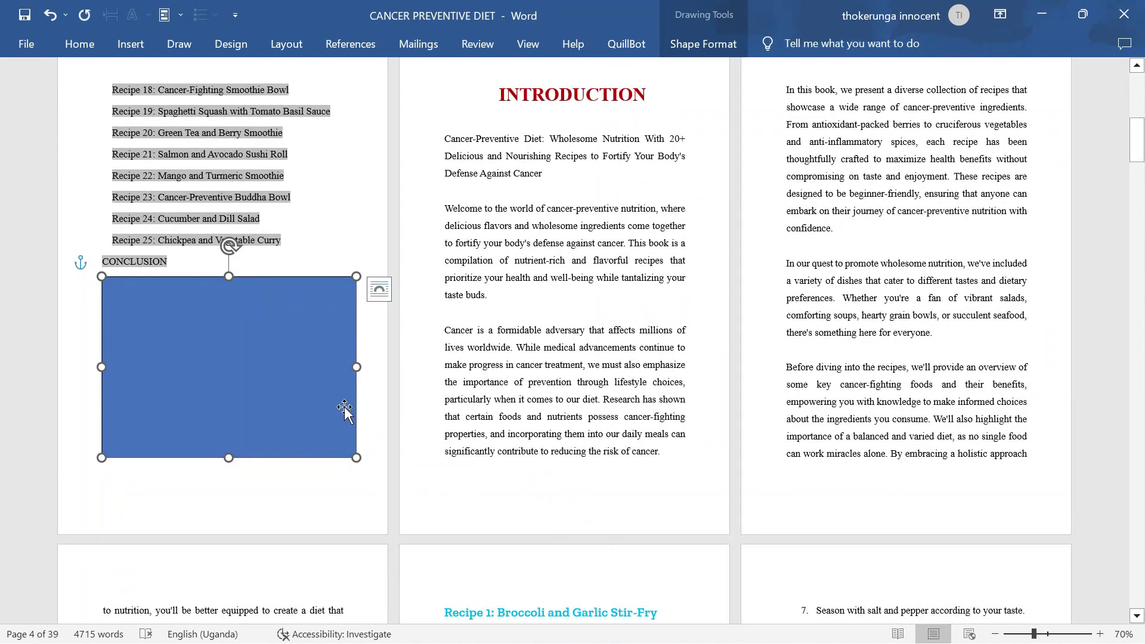
Resize the rectangle beneath CONCLUSION to about 3 inches high by 4 inches wide and align it with the page text
left_click_drag(357, 276, 332, 281)
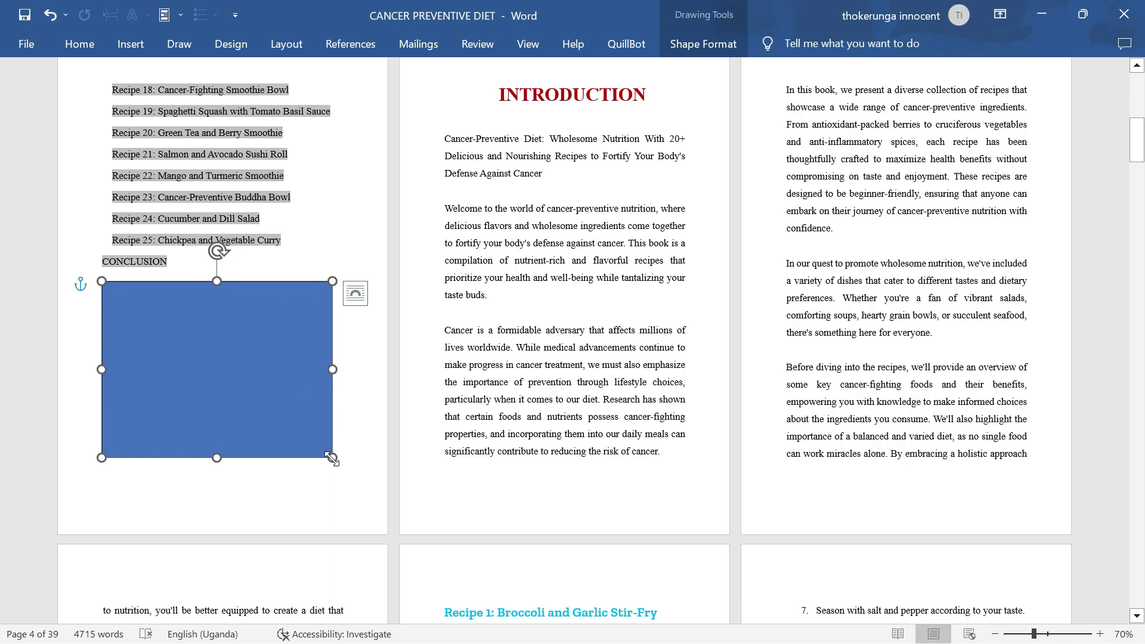
left_click_drag(332, 457, 355, 473)
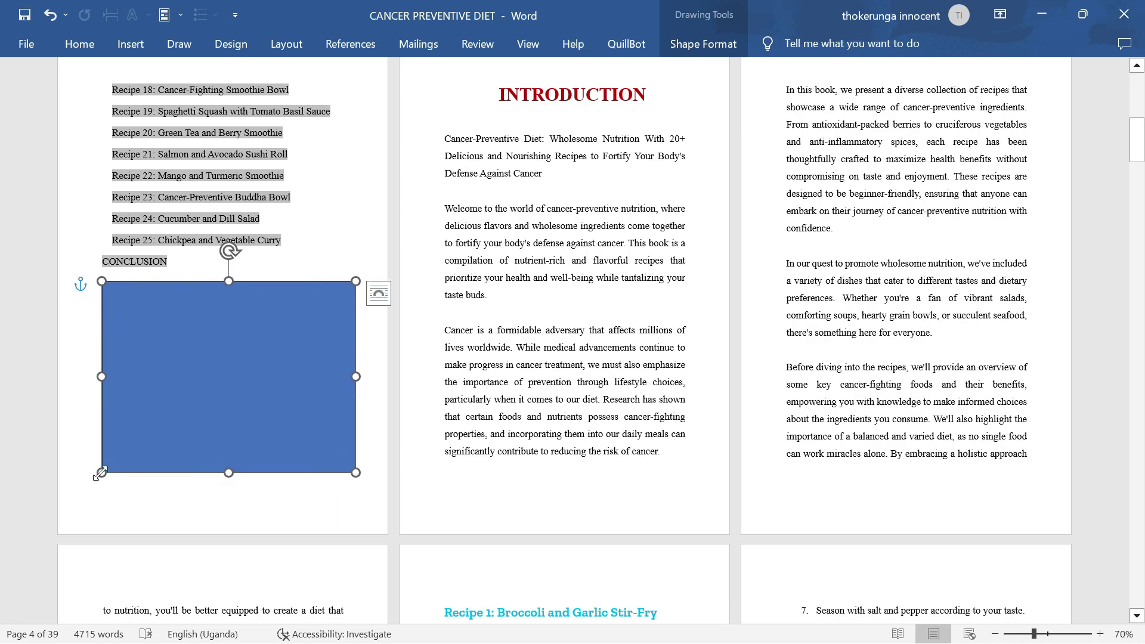
left_click_drag(100, 473, 92, 475)
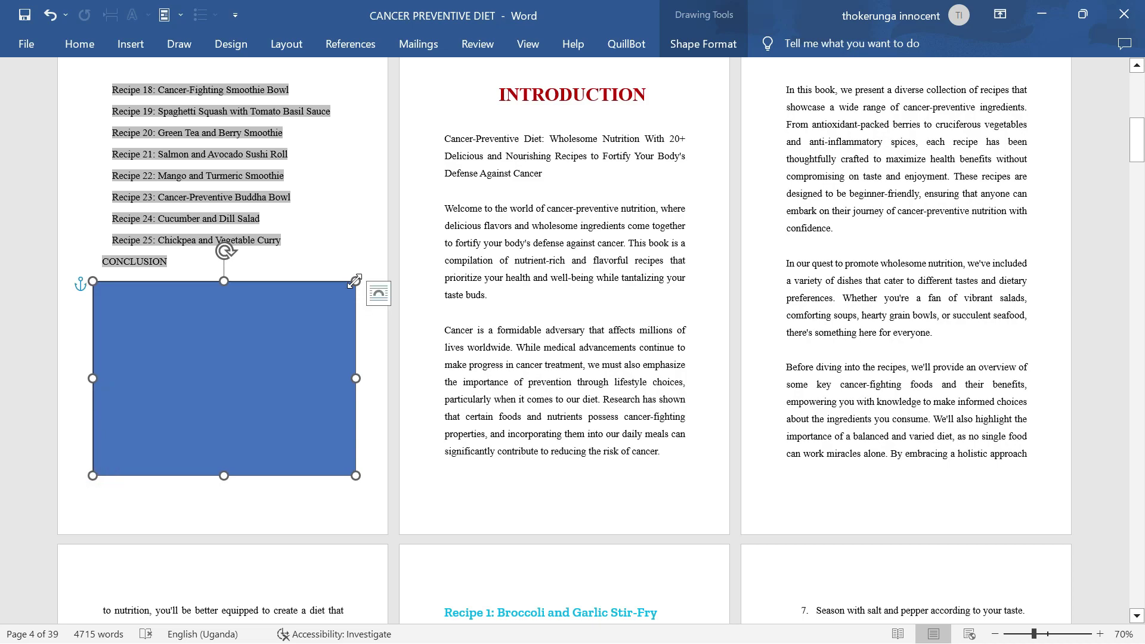
left_click_drag(355, 281, 337, 295)
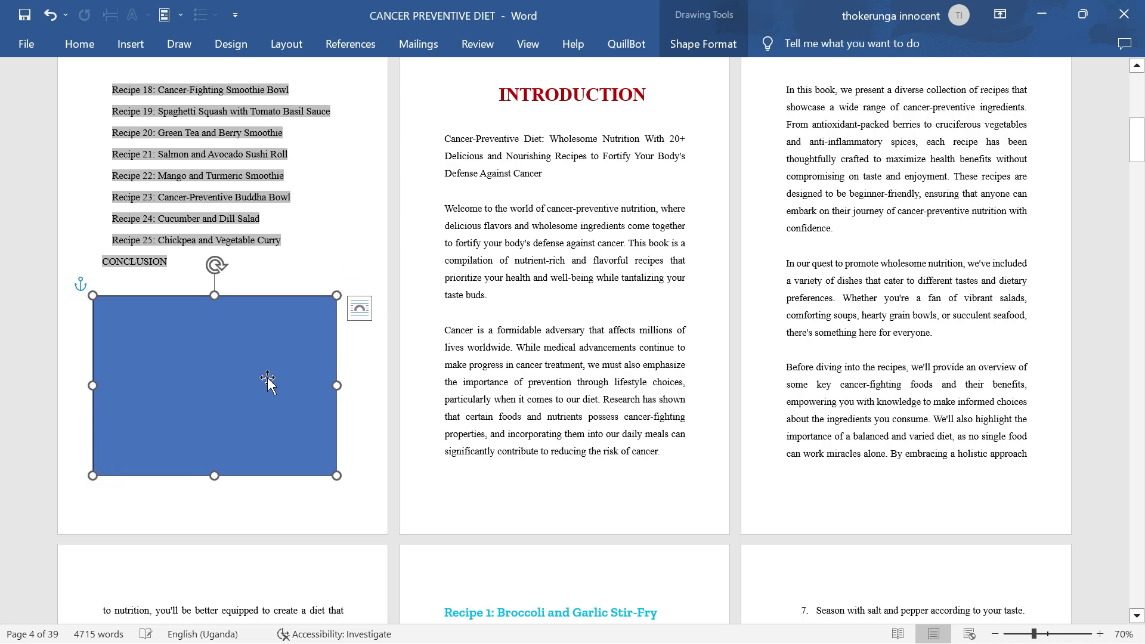
left_click_drag(267, 379, 277, 372)
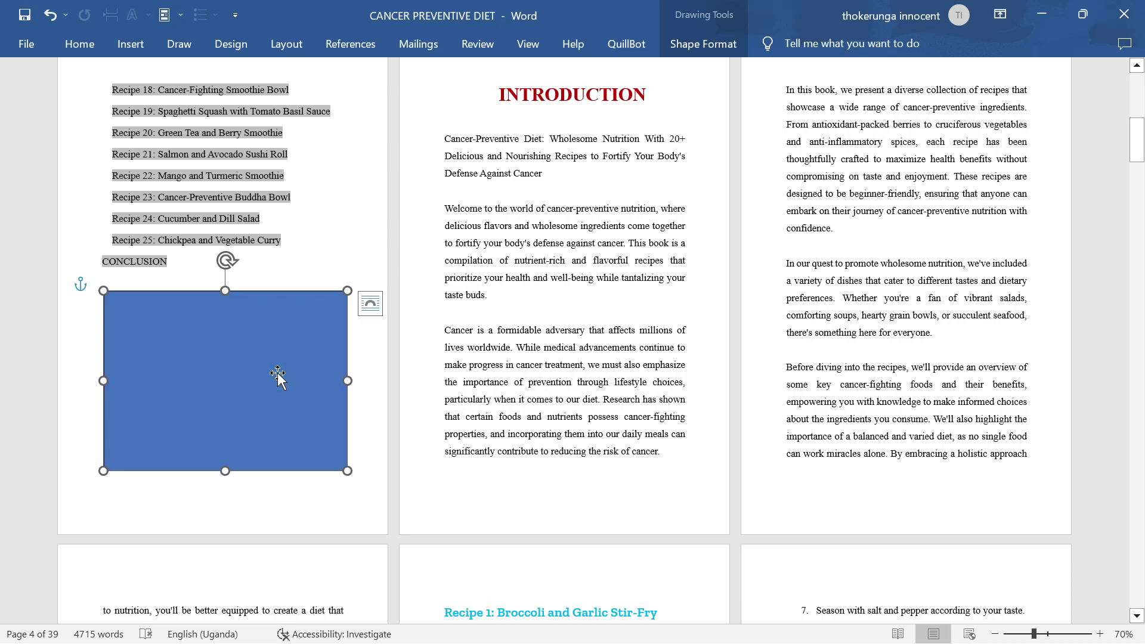
Fill the rectangle with the picture pexels-rdne-stock-project-8963467-removebg-preview from the Downloads folder
left_click(703, 11)
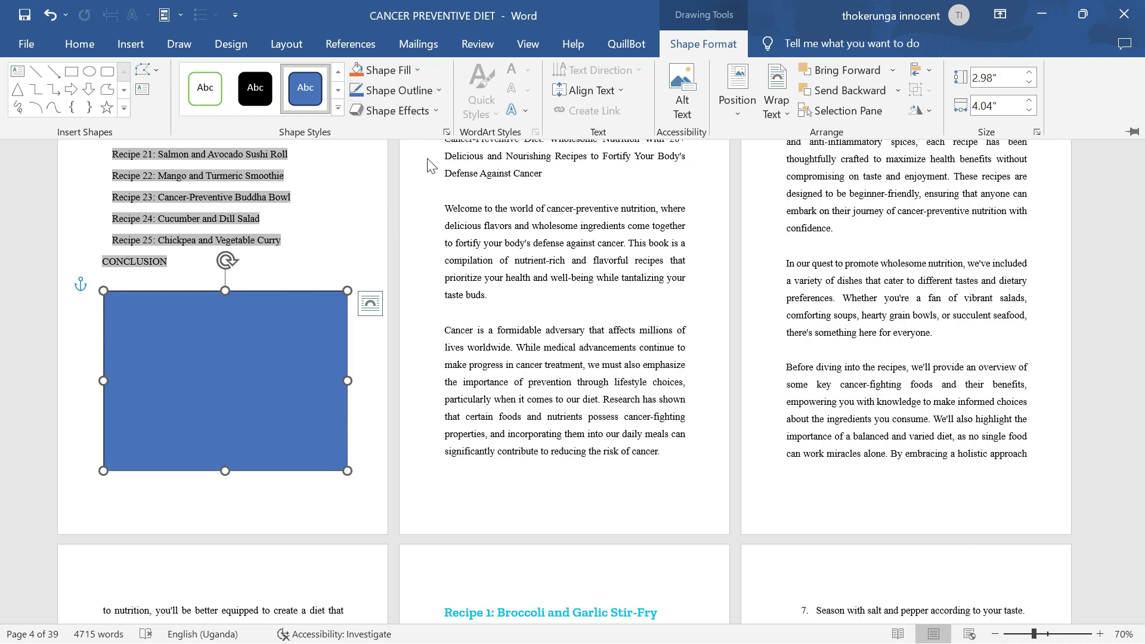
left_click(418, 70)
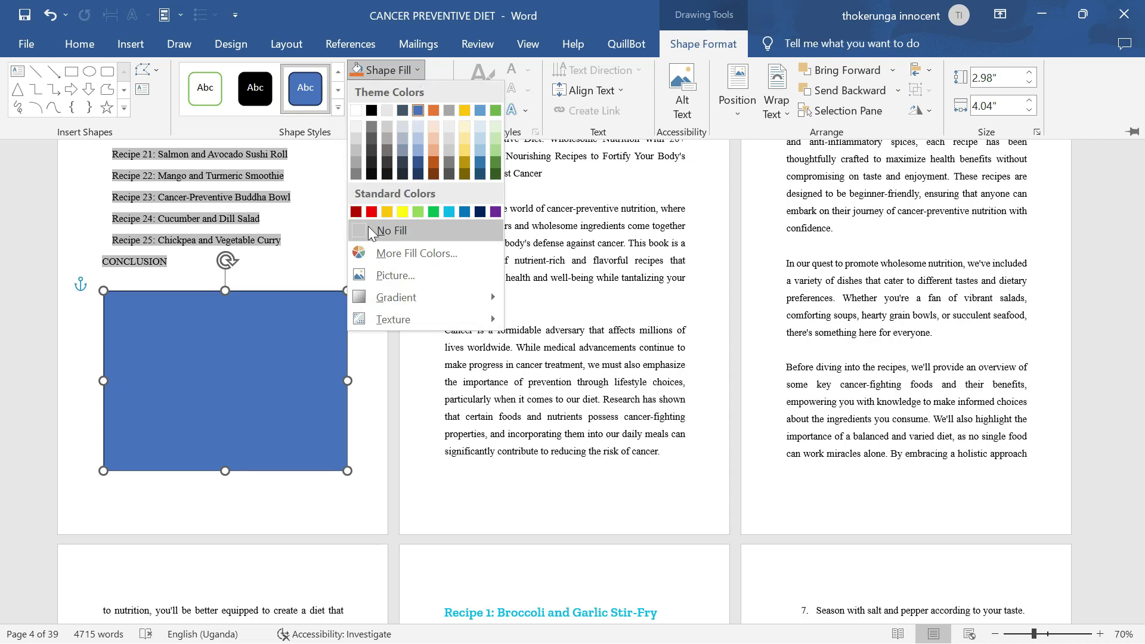
left_click(402, 275)
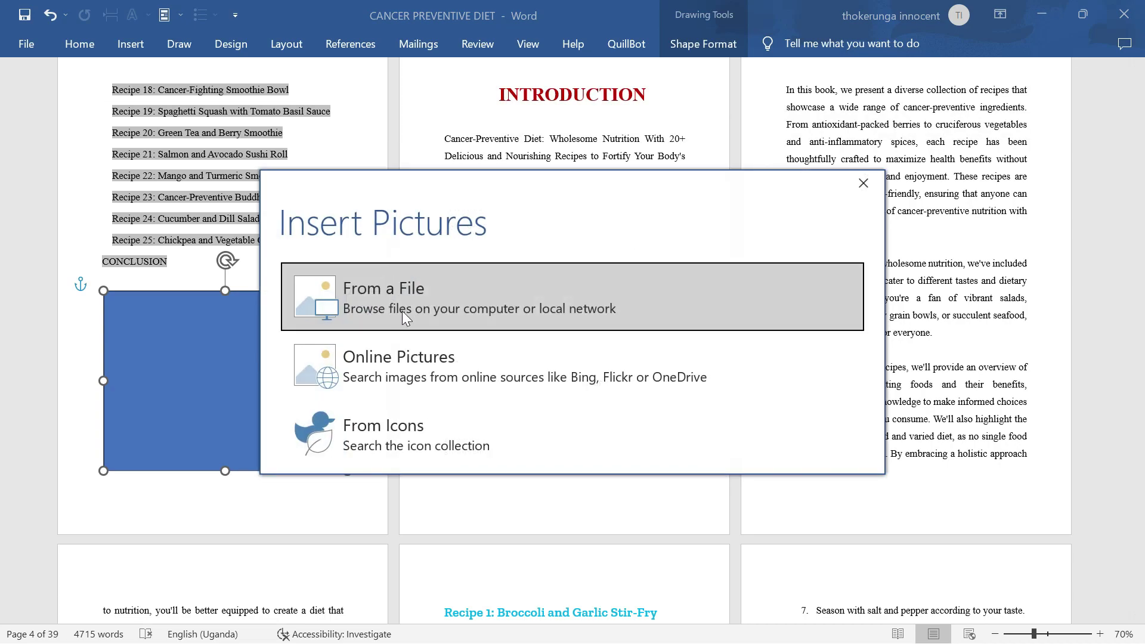
left_click(438, 295)
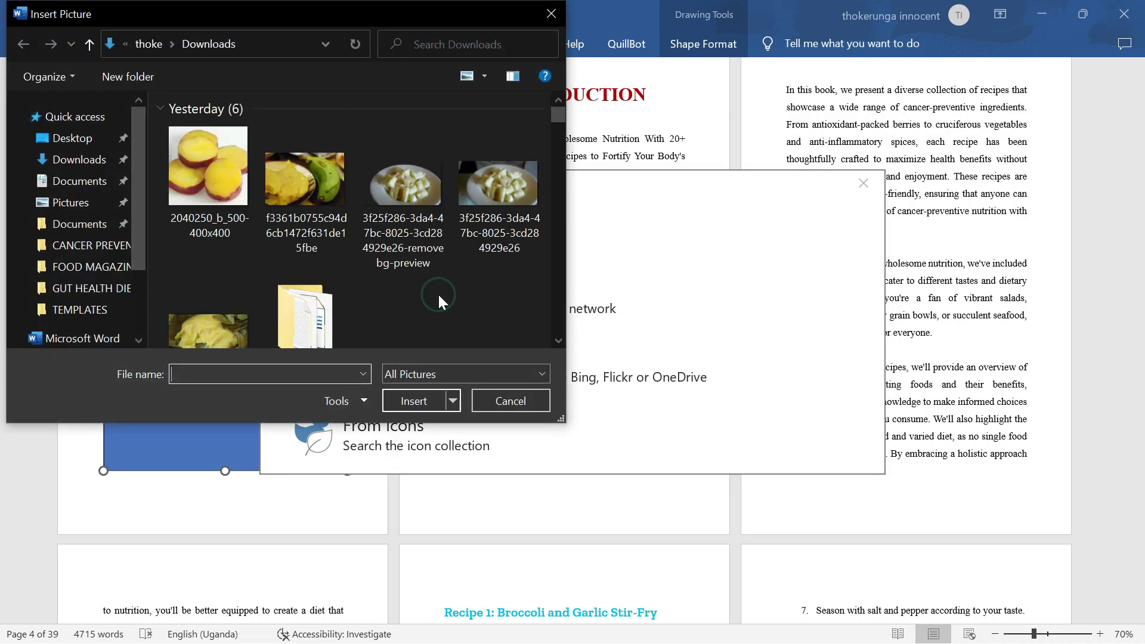
scroll(352, 249, "down", 12)
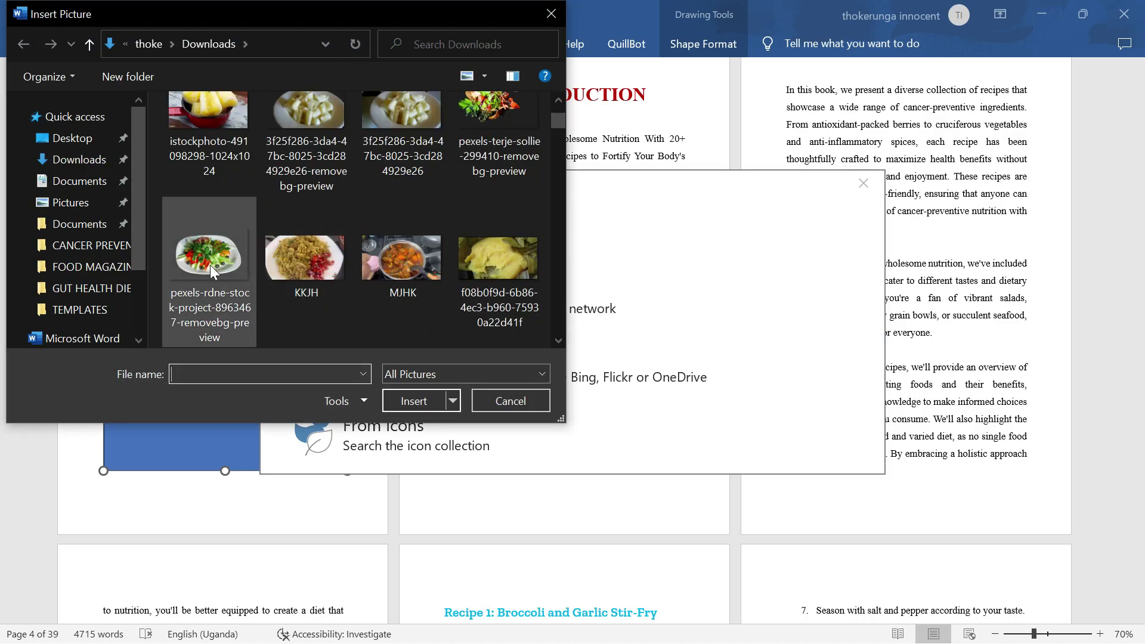
left_click(203, 240)
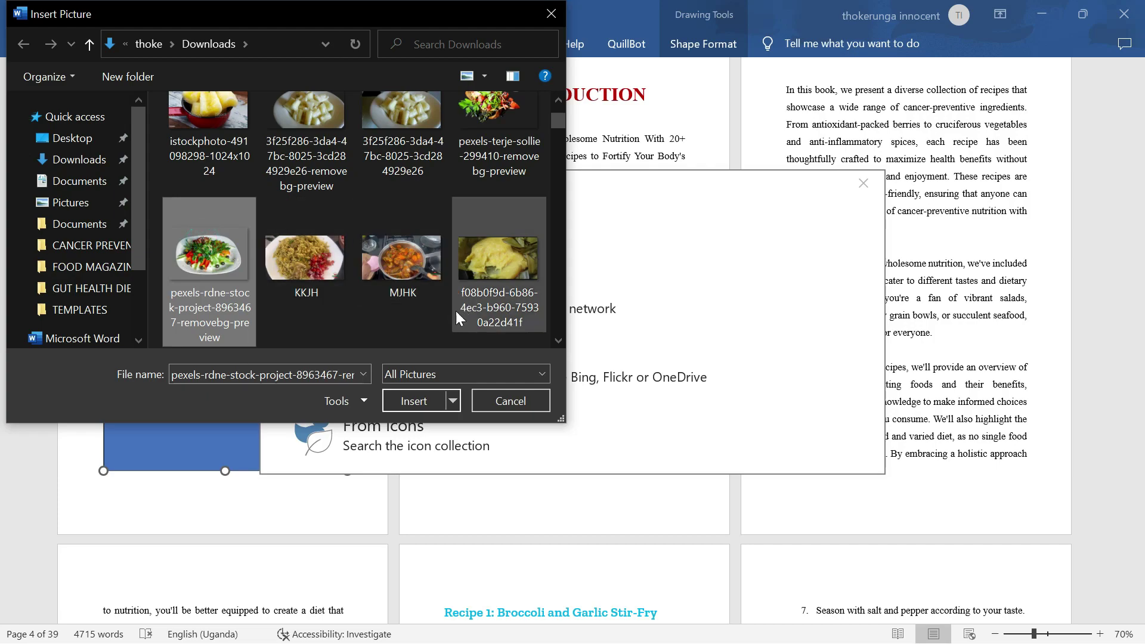
left_click(404, 397)
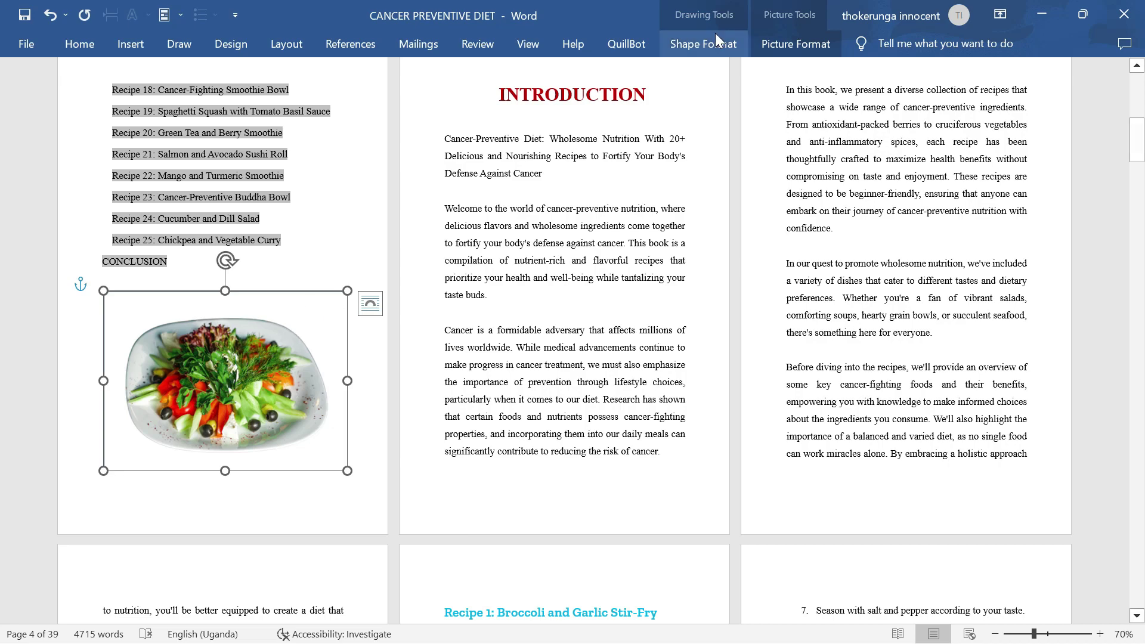
Crop the rectangle's picture with the Fill option, enlarging and shifting the image within the frame for a close-up of the salad
left_click(785, 11)
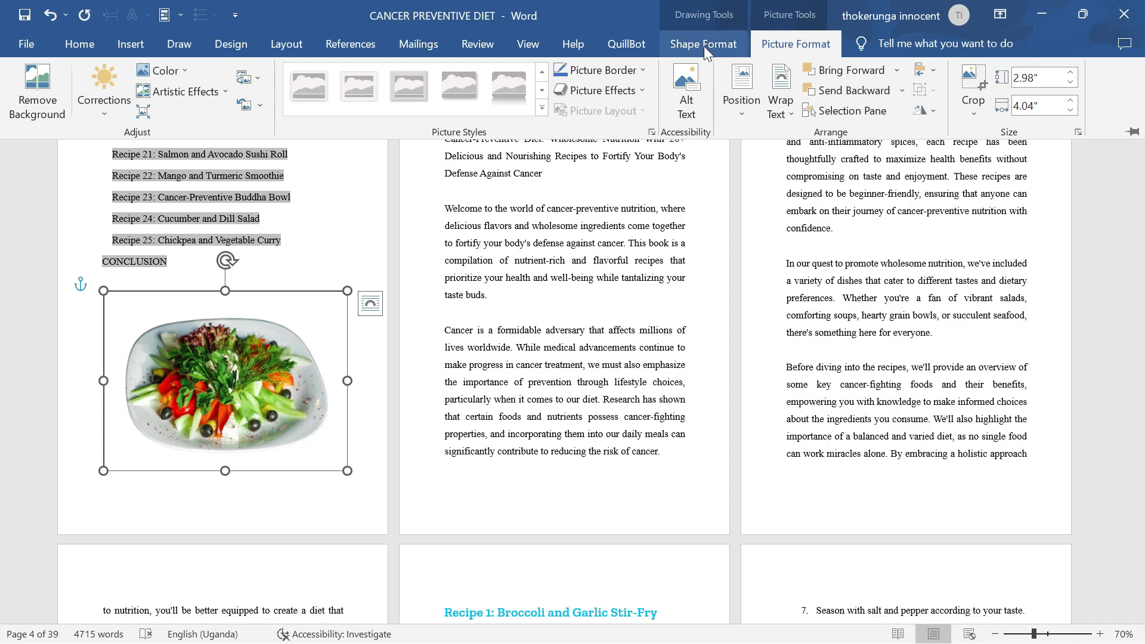
double_click(788, 45)
double_click(788, 46)
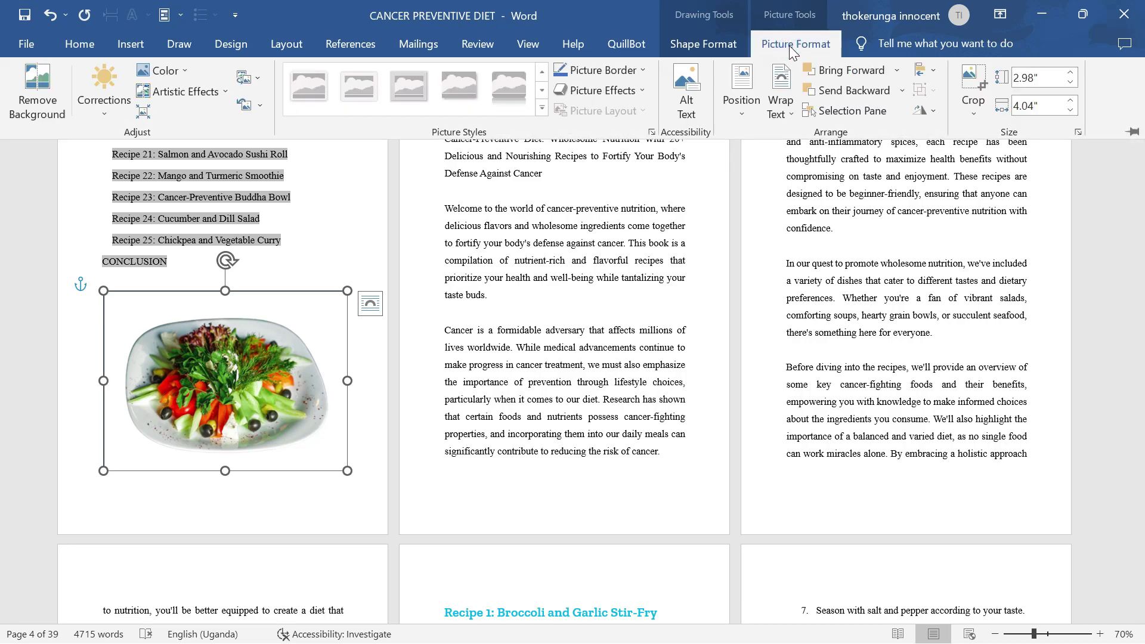
left_click(973, 115)
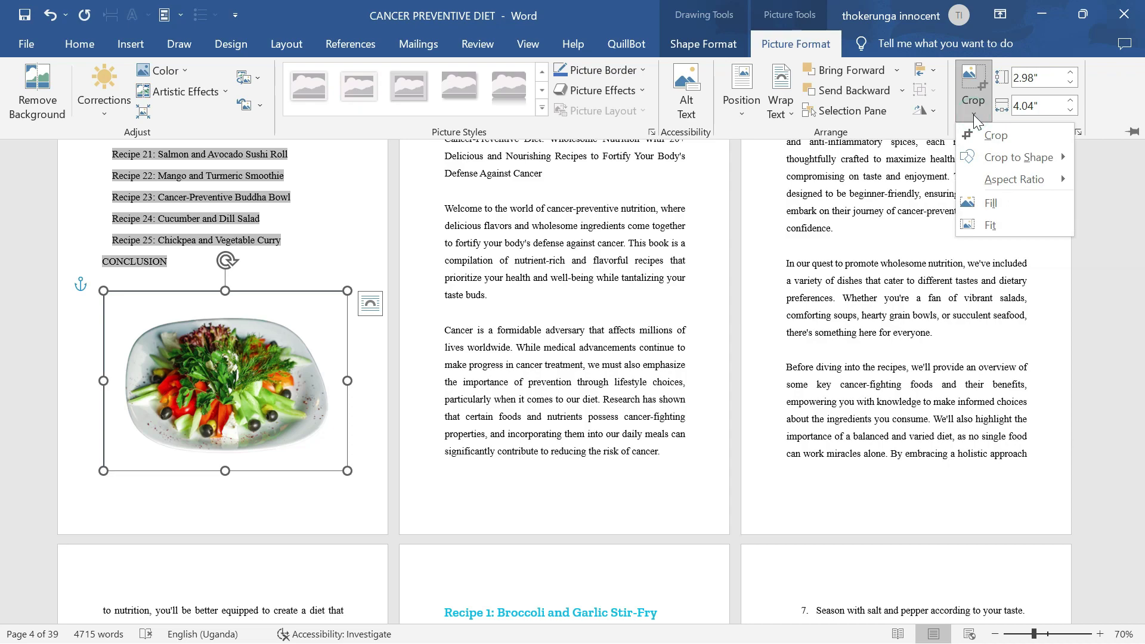
left_click(980, 203)
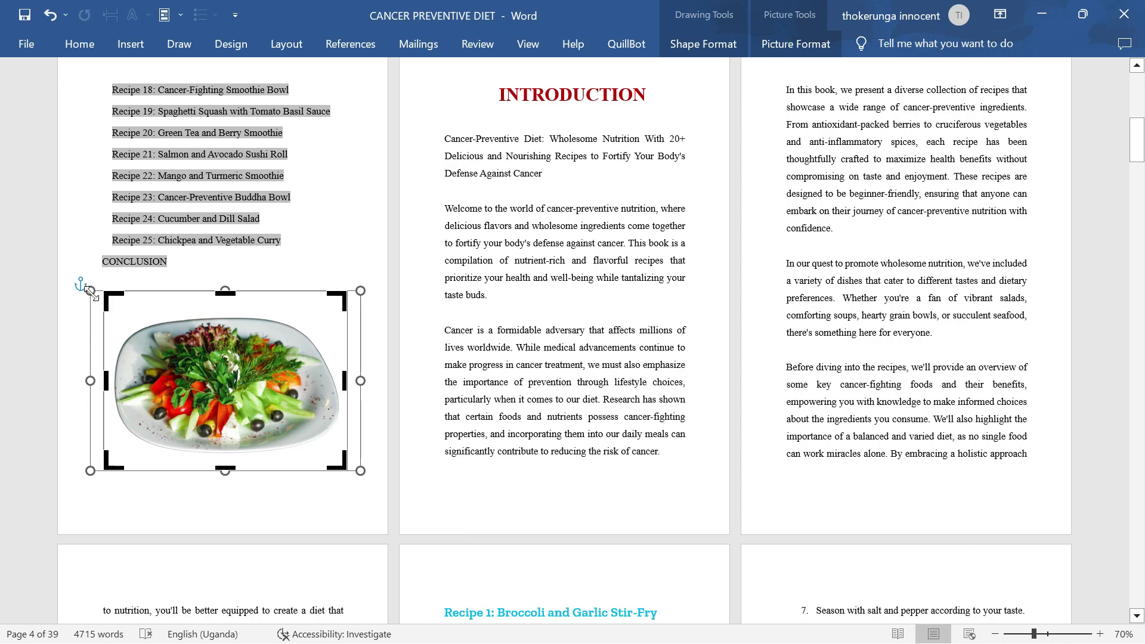
left_click_drag(90, 292, 1, 195)
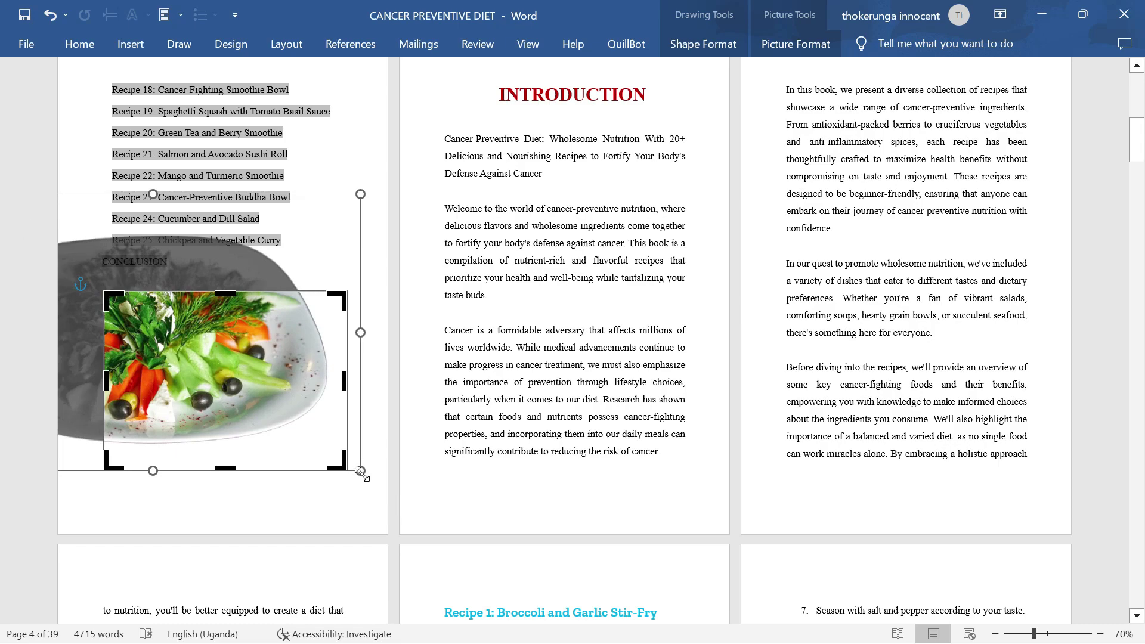
left_click_drag(360, 470, 490, 550)
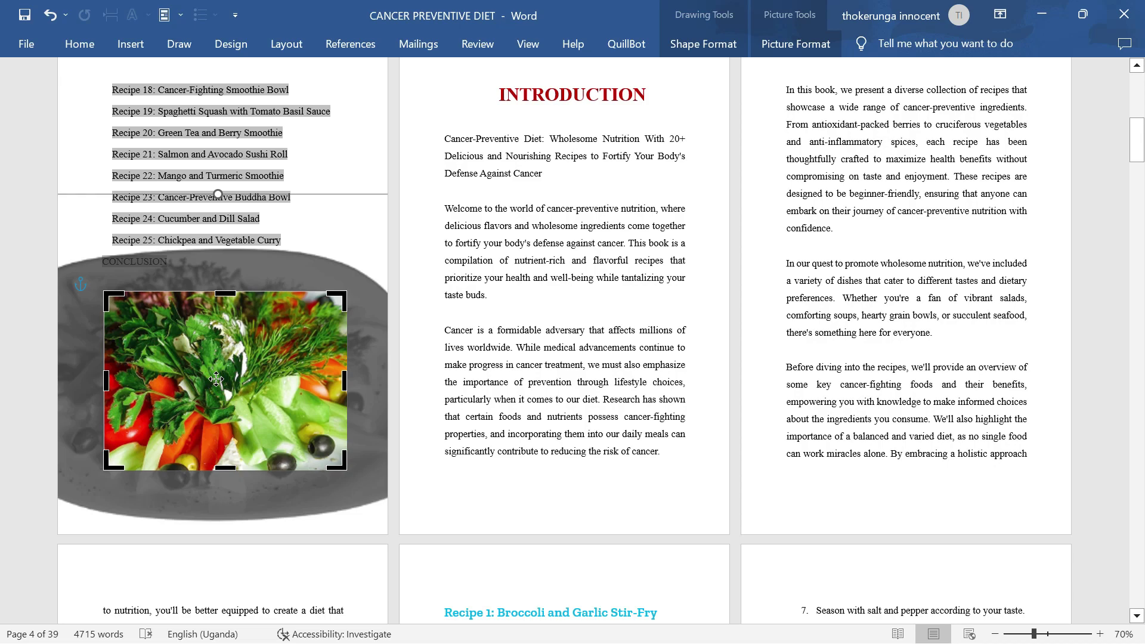
left_click_drag(215, 379, 196, 338)
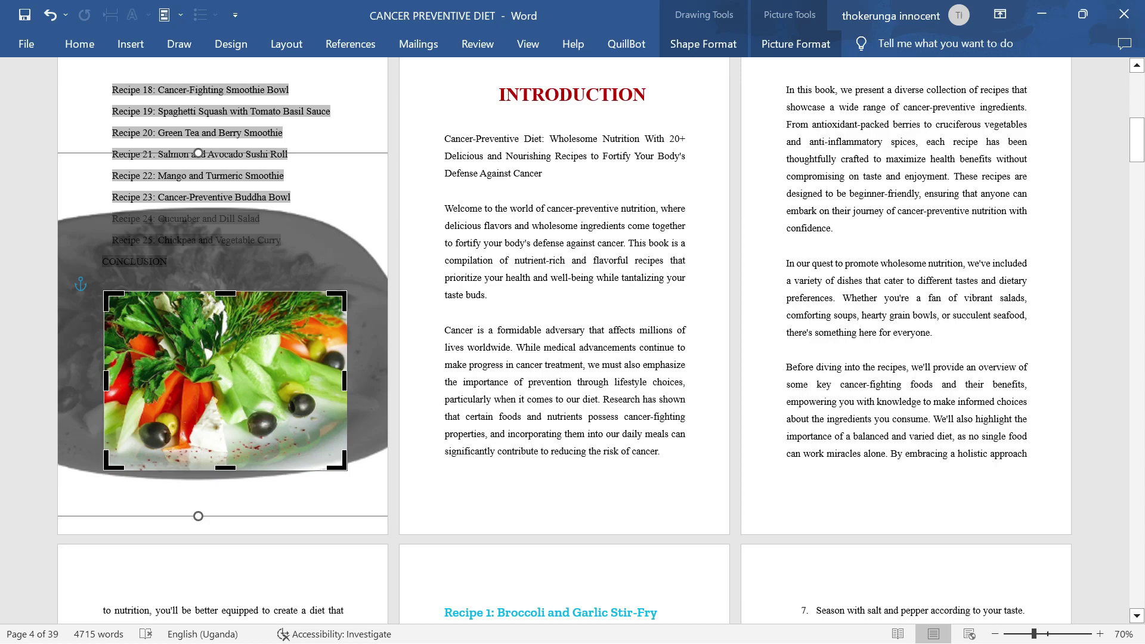
left_click(361, 103)
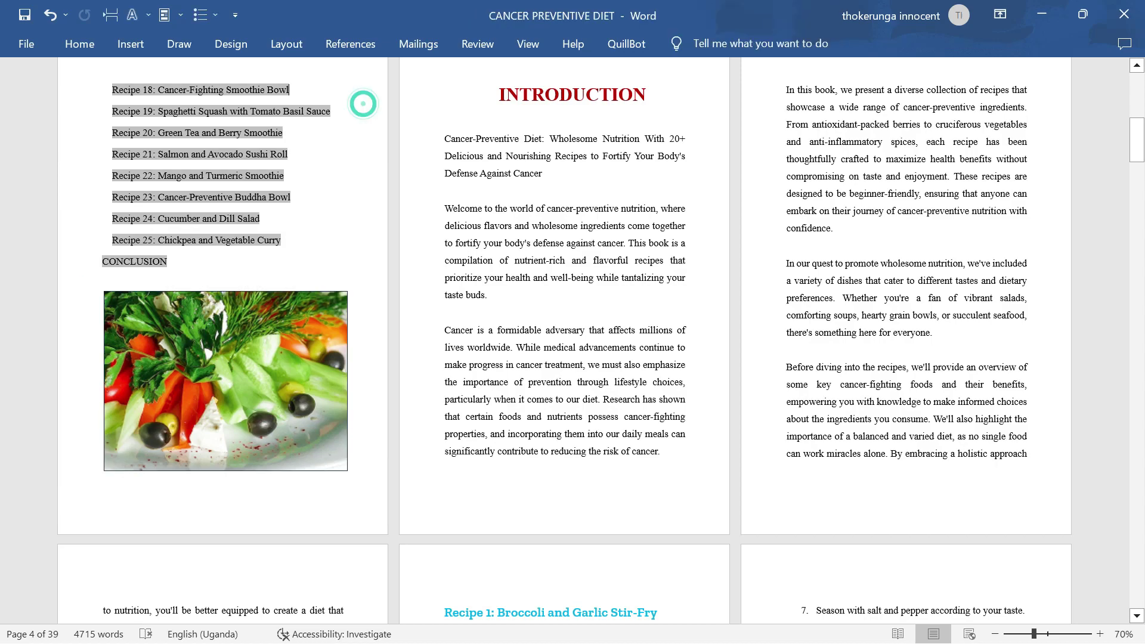
Remove the outline from the picture-filled rectangle beneath CONCLUSION by setting it to No Outline
scroll(572, 339, "up", 3)
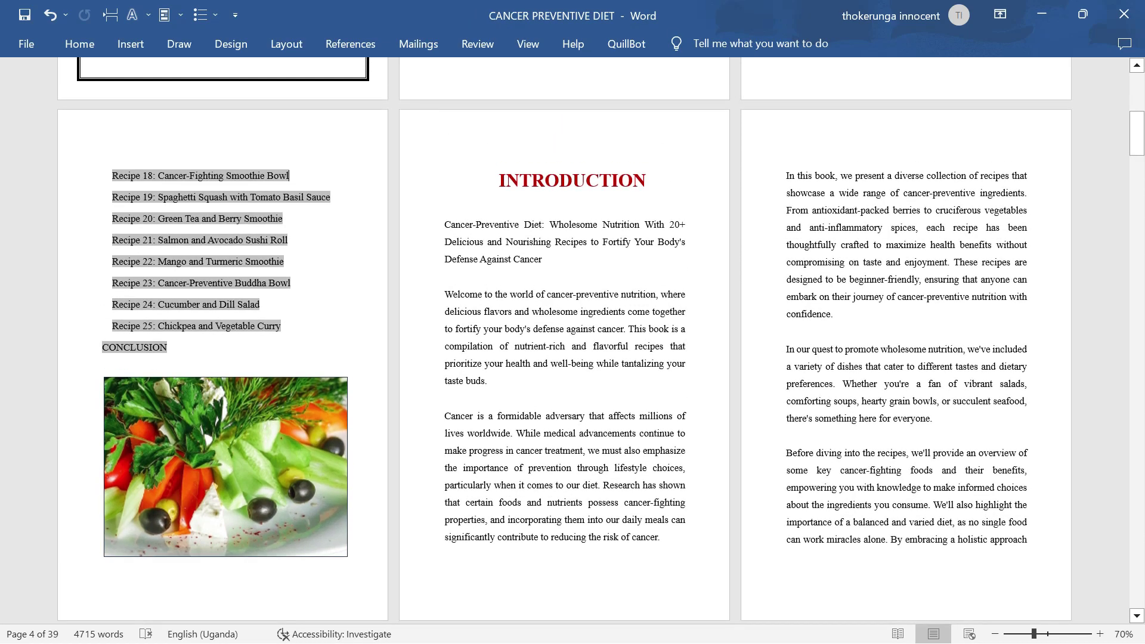
scroll(573, 340, "down", 2)
scroll(199, 273, "down", 3)
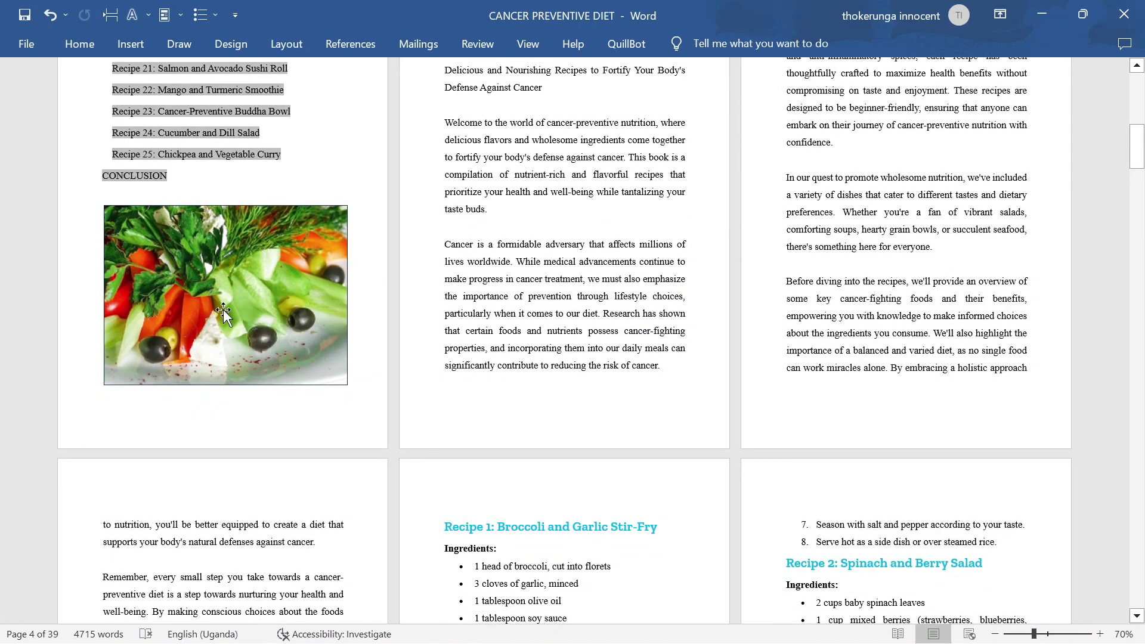
scroll(223, 309, "up", 1)
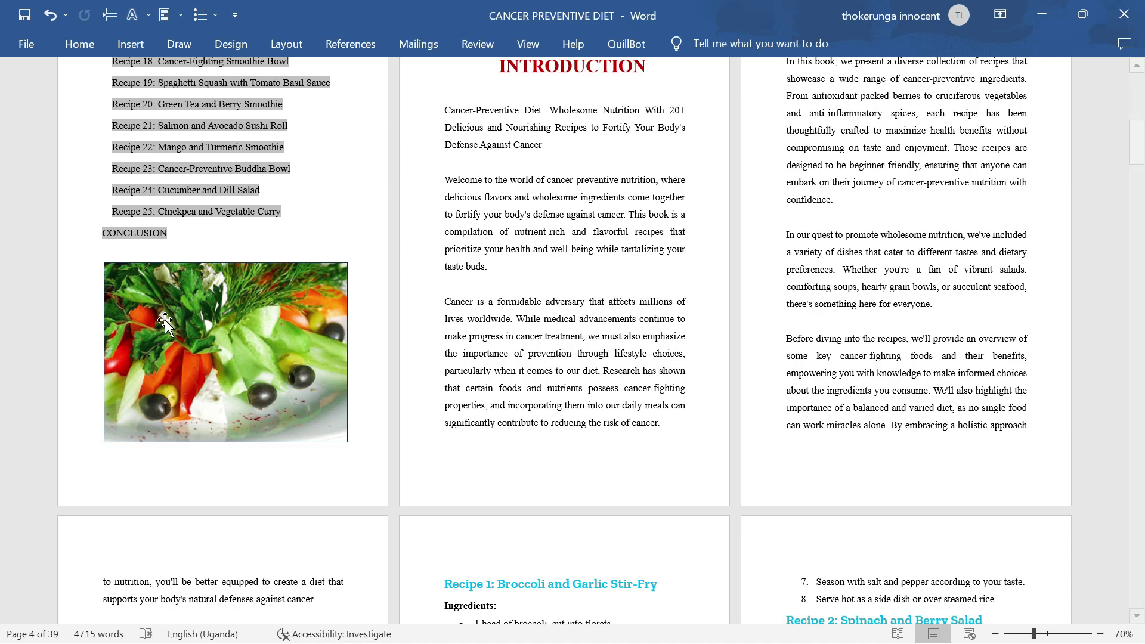
left_click(245, 325)
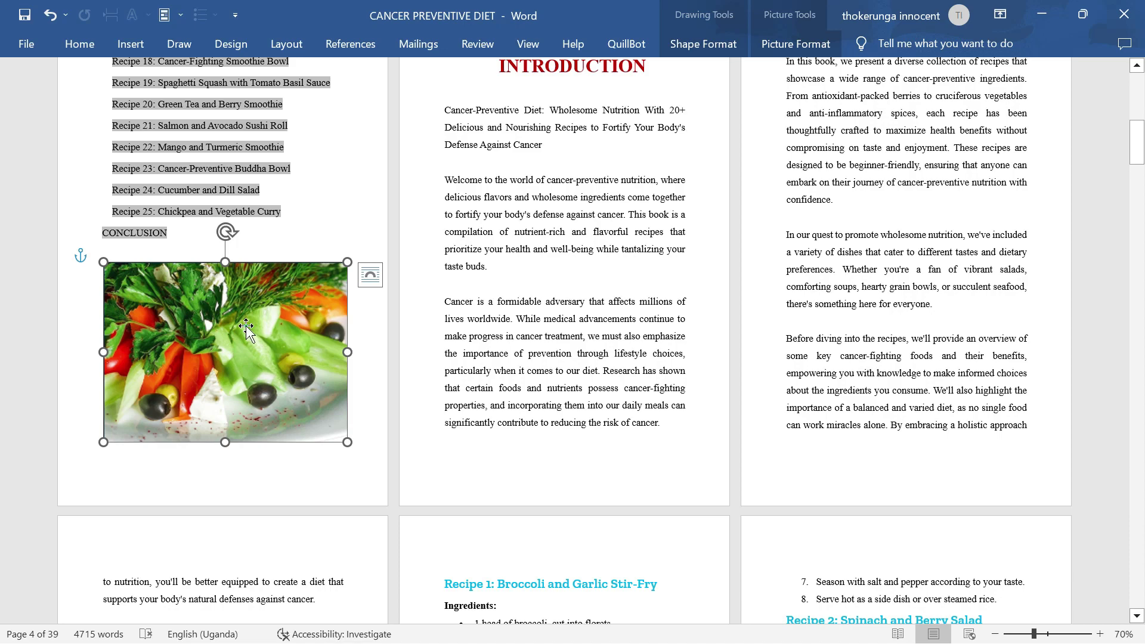
left_click(779, 15)
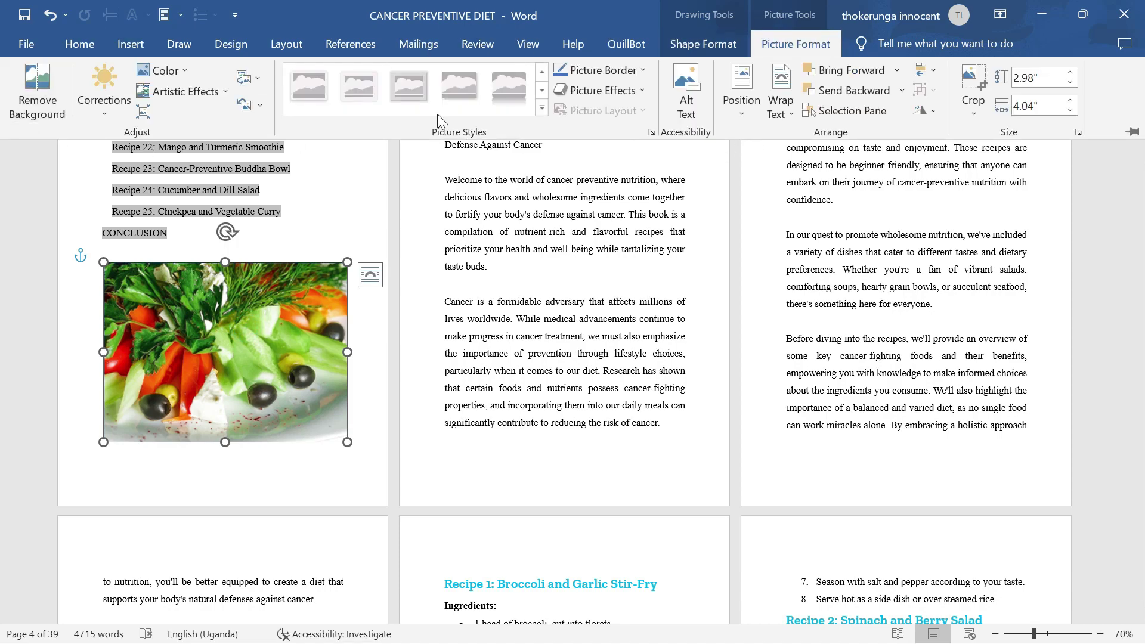
key("ctrl+F1")
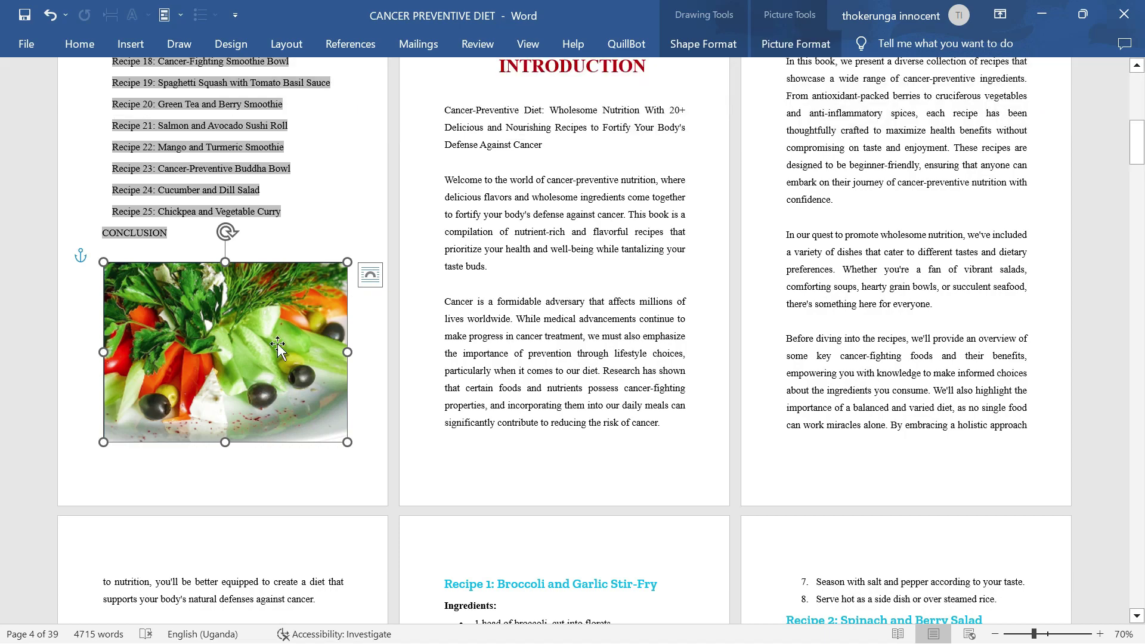
left_click(695, 11)
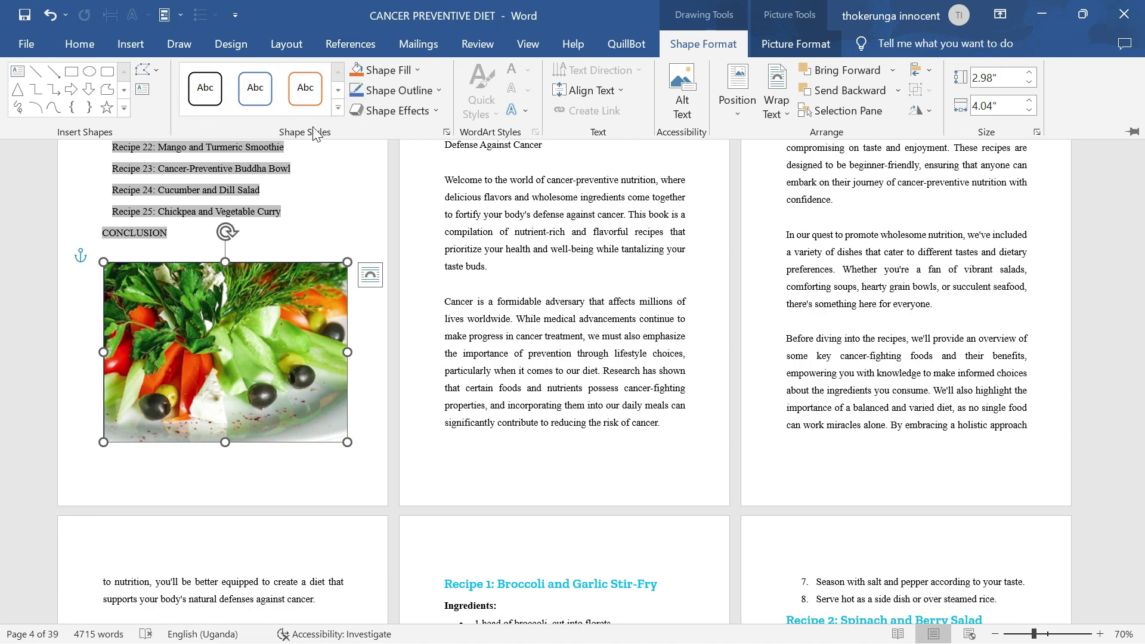
left_click(440, 90)
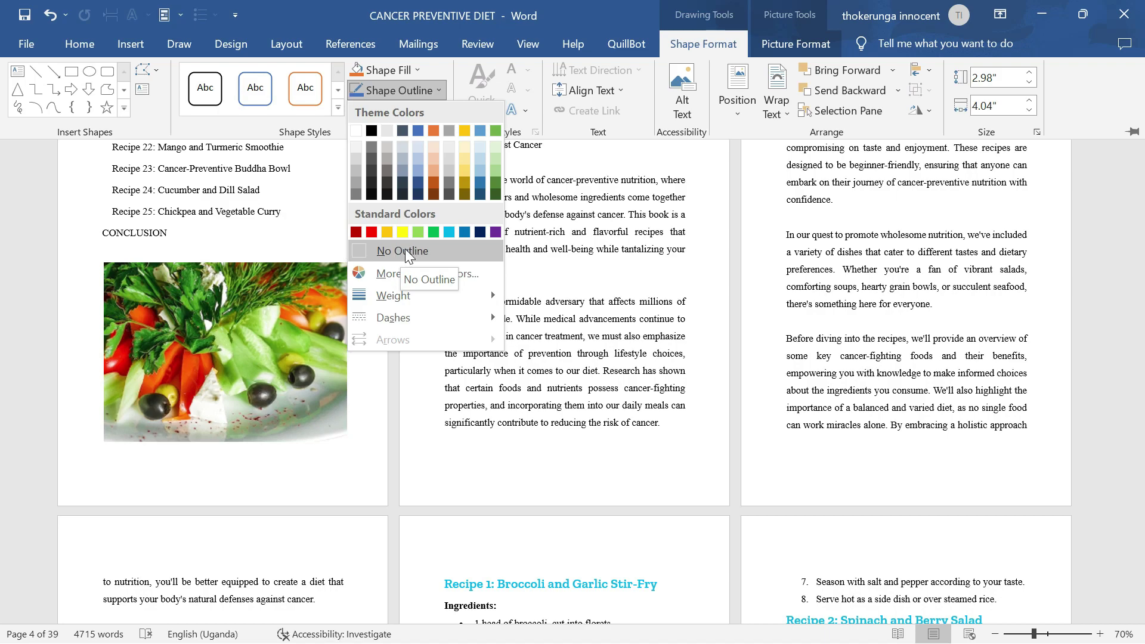
left_click(408, 252)
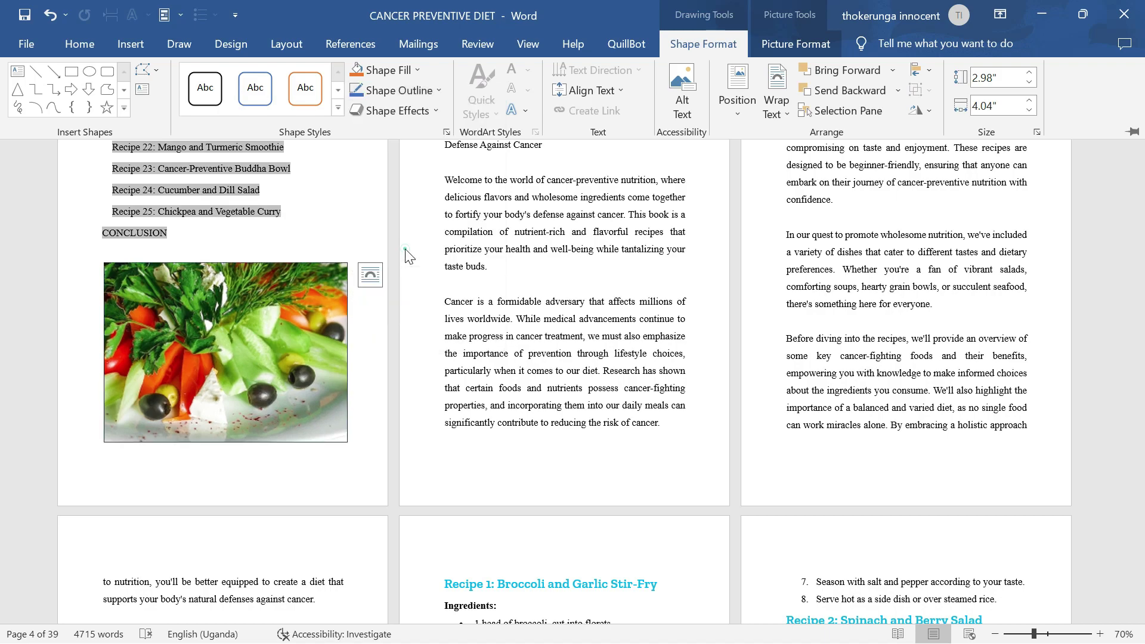
left_click(392, 427)
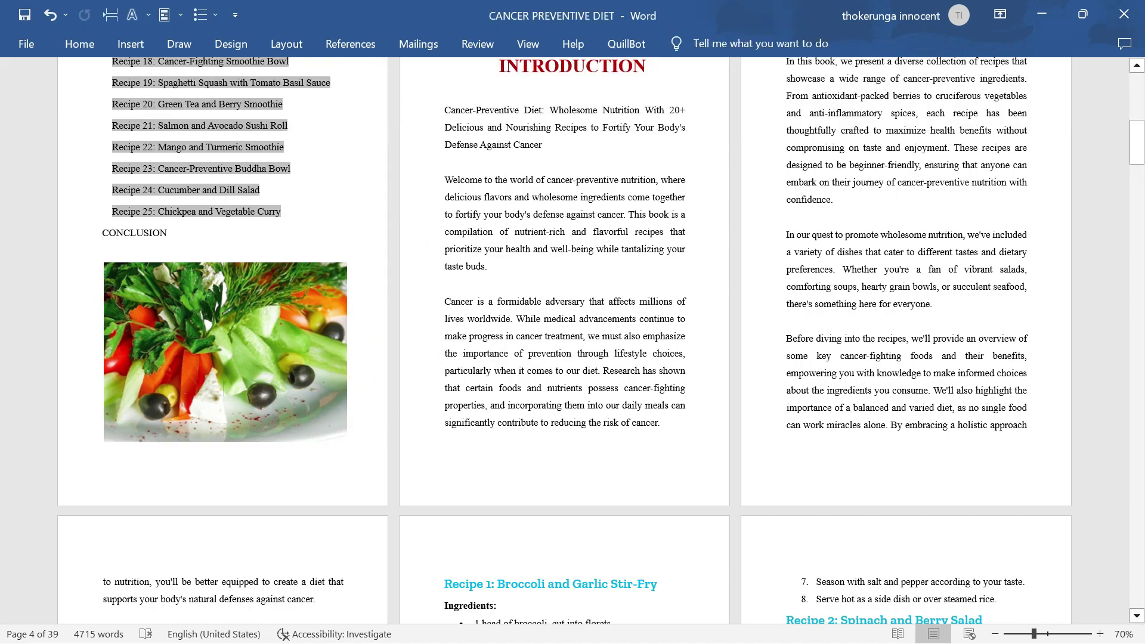
Review the cover, table of contents, inserted salad picture and recipe pages up to Recipe 8
scroll(601, 340, "up", 3)
scroll(601, 340, "down", 4)
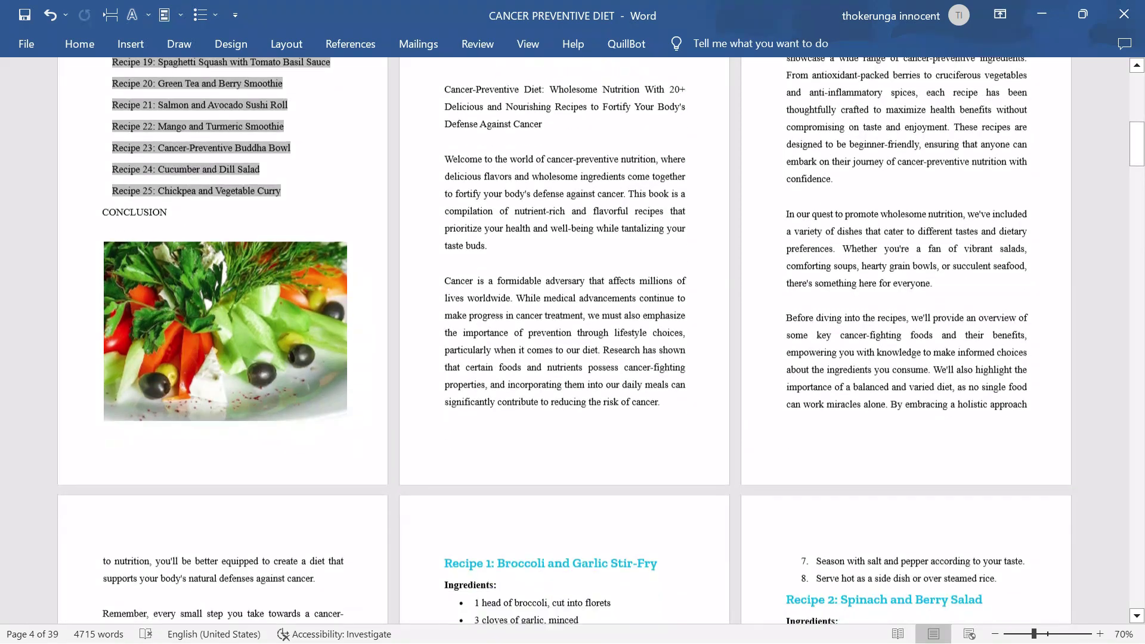
scroll(601, 341, "up", 1)
scroll(601, 341, "down", 3)
scroll(601, 340, "up", 2)
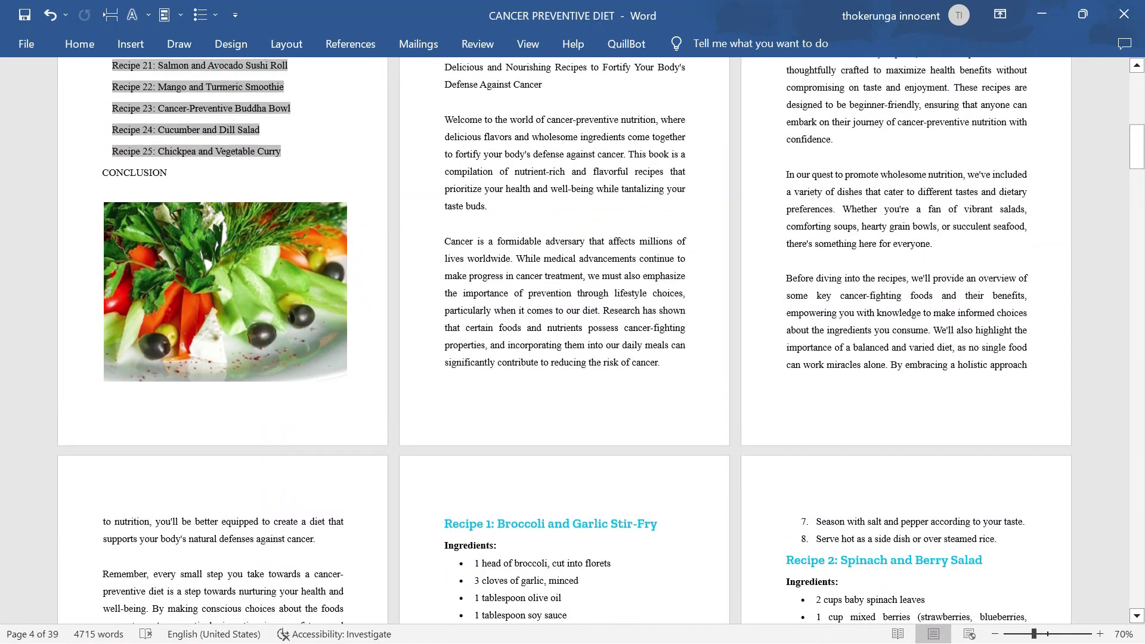
scroll(601, 340, "down", 2)
scroll(601, 340, "up", 5)
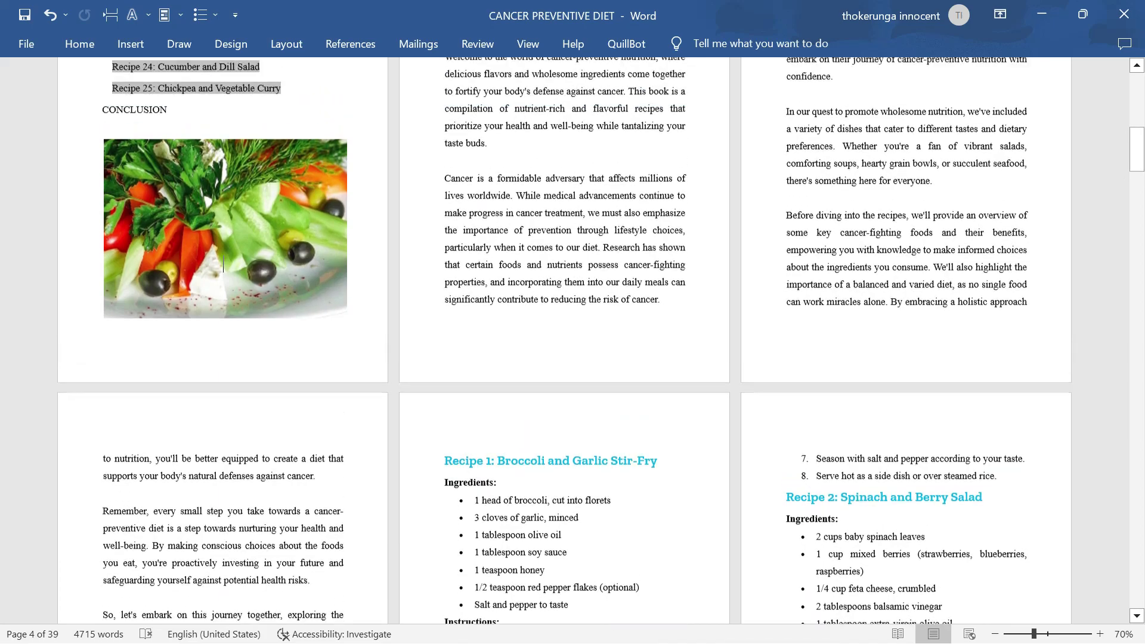
scroll(601, 341, "up", 4)
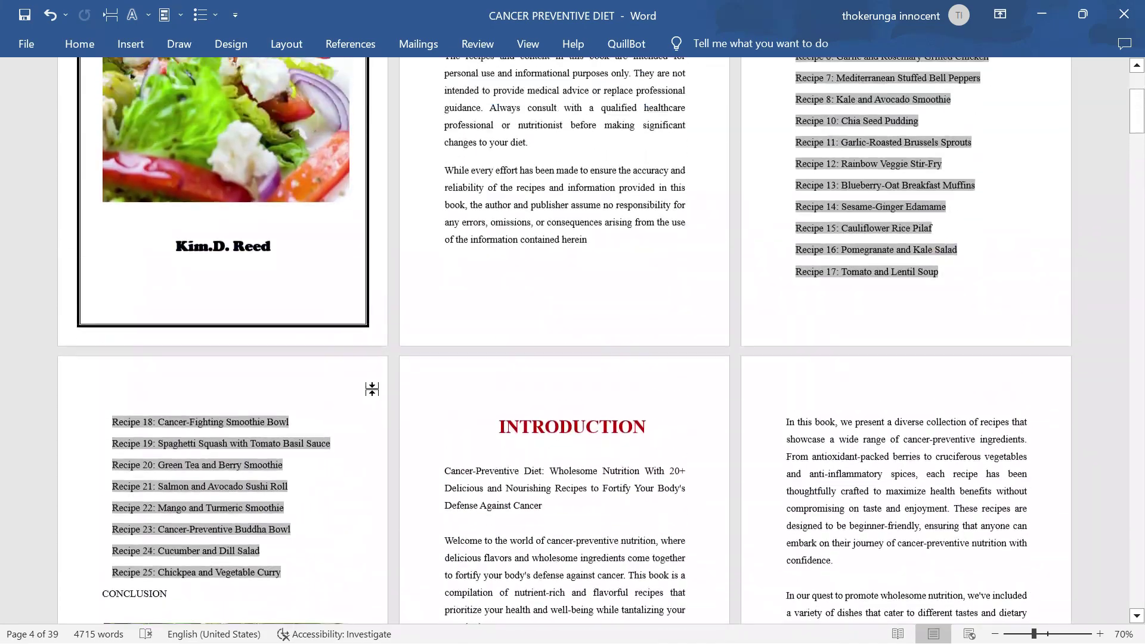
scroll(601, 341, "down", 2)
scroll(601, 341, "up", 4)
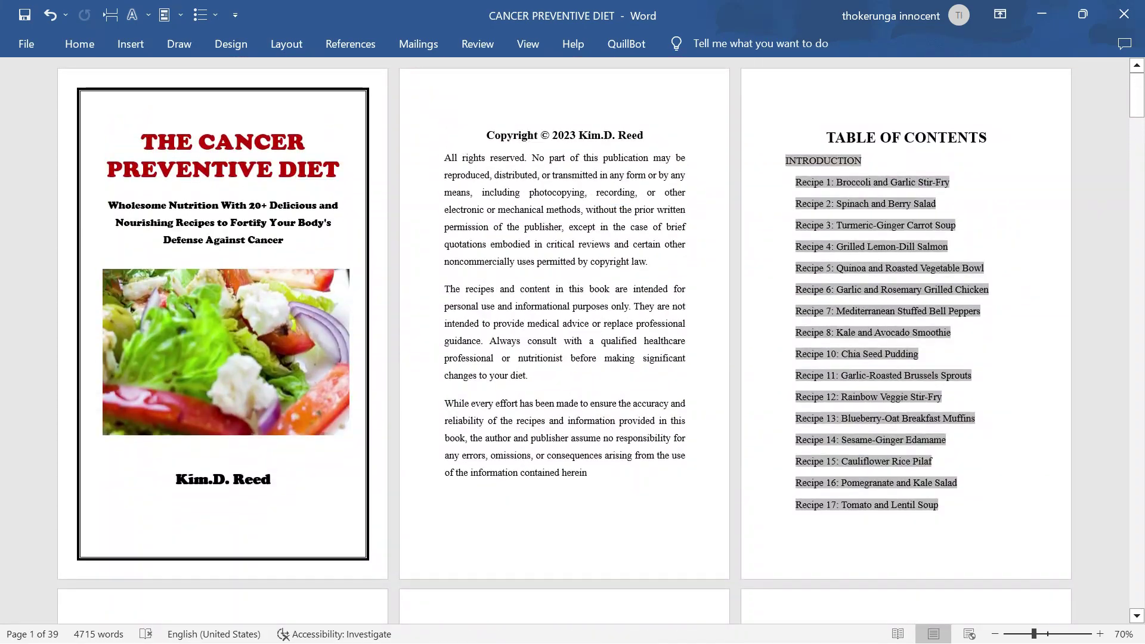
scroll(600, 340, "down", 5)
scroll(600, 340, "down", 10)
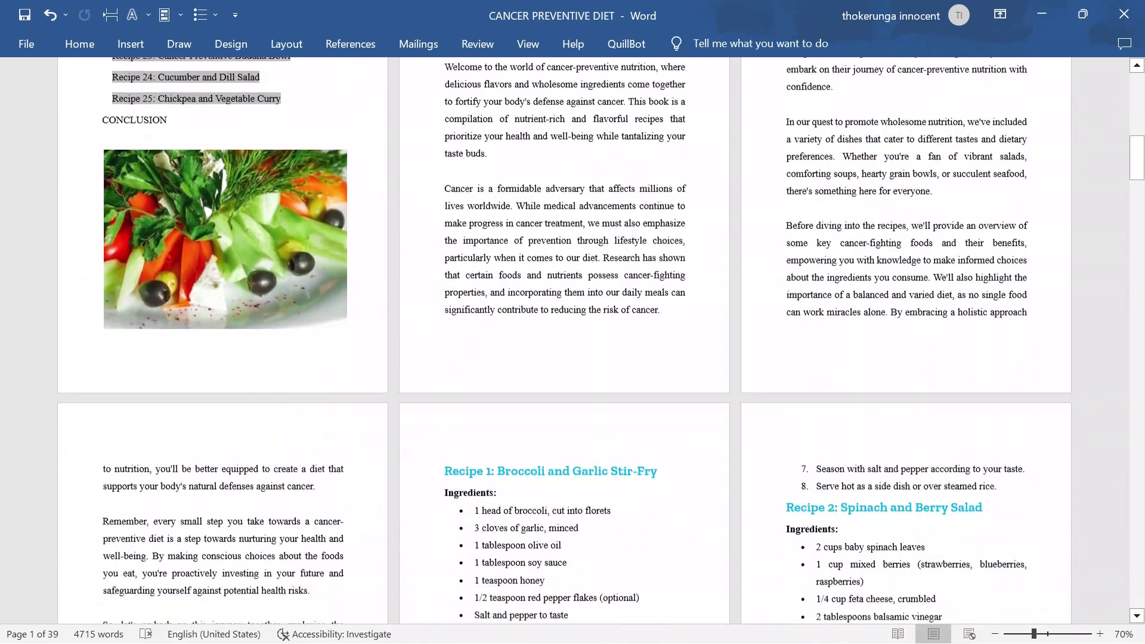
scroll(601, 341, "down", 9)
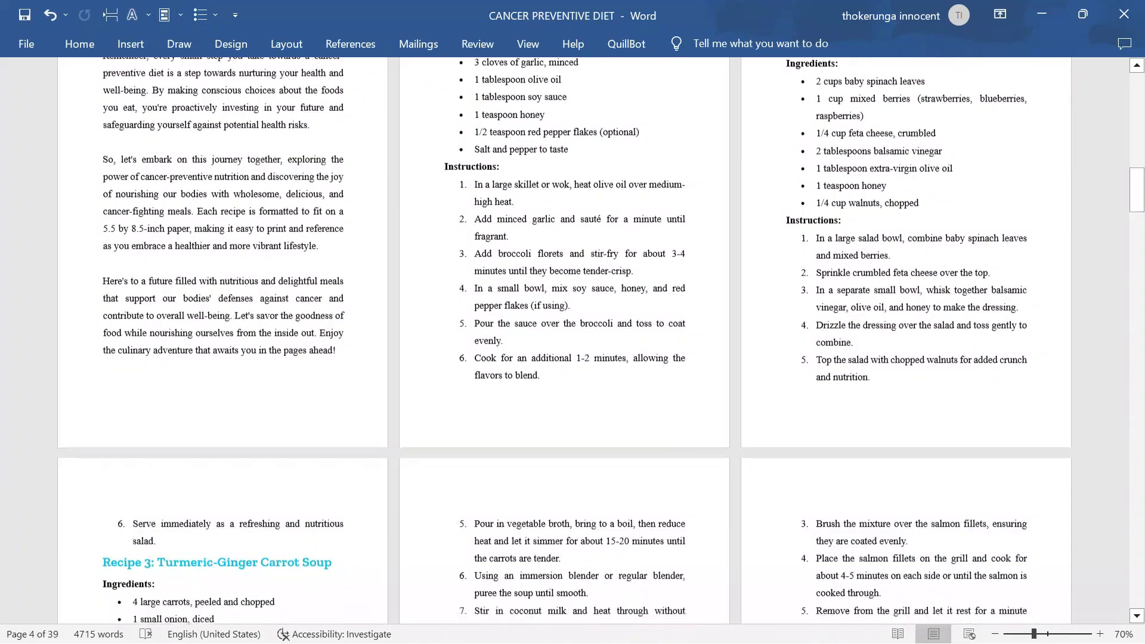
scroll(601, 340, "down", 13)
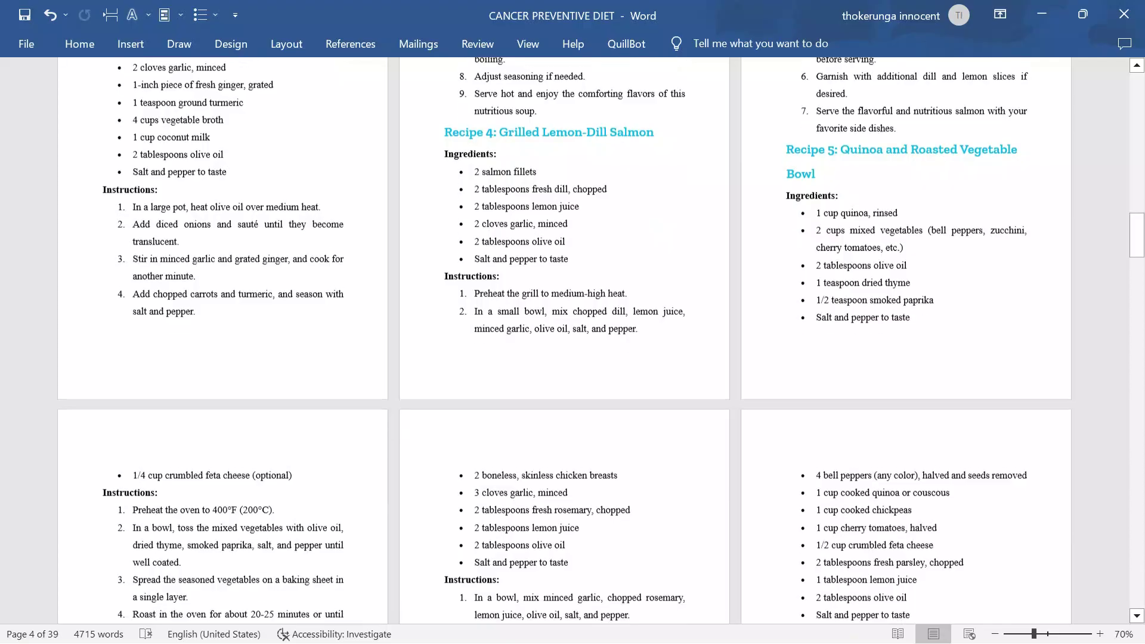
scroll(564, 336, "down", 8)
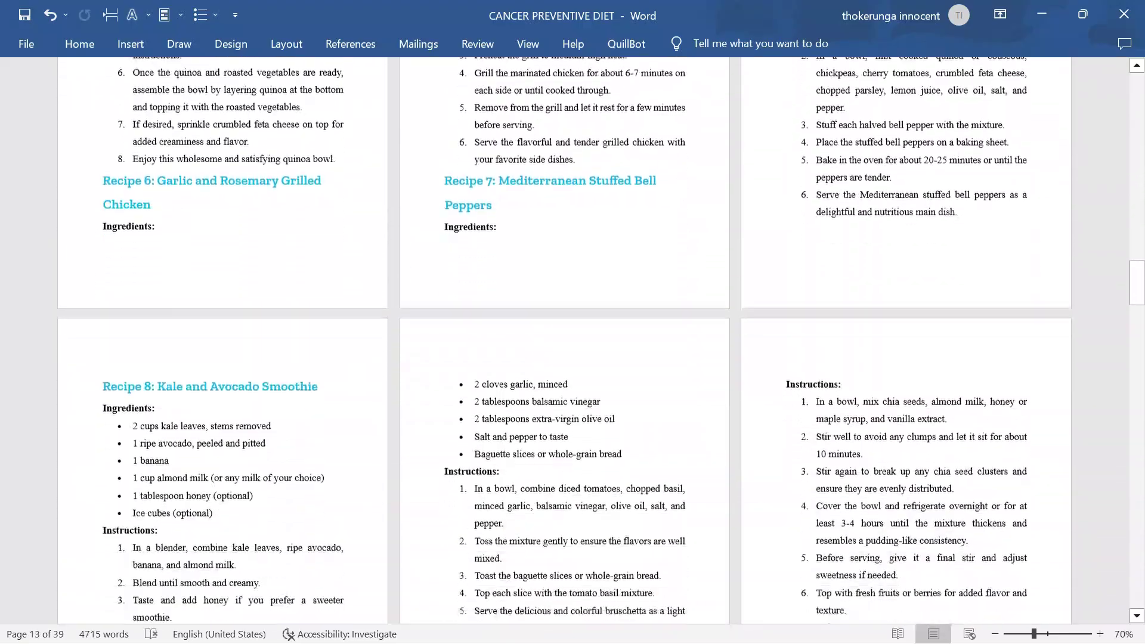
Draw a rounded-corner rectangle about 2.28 inches high by 4.15 inches wide beneath the text on the conclusion's second page
left_click_drag(1137, 299, 1139, 612)
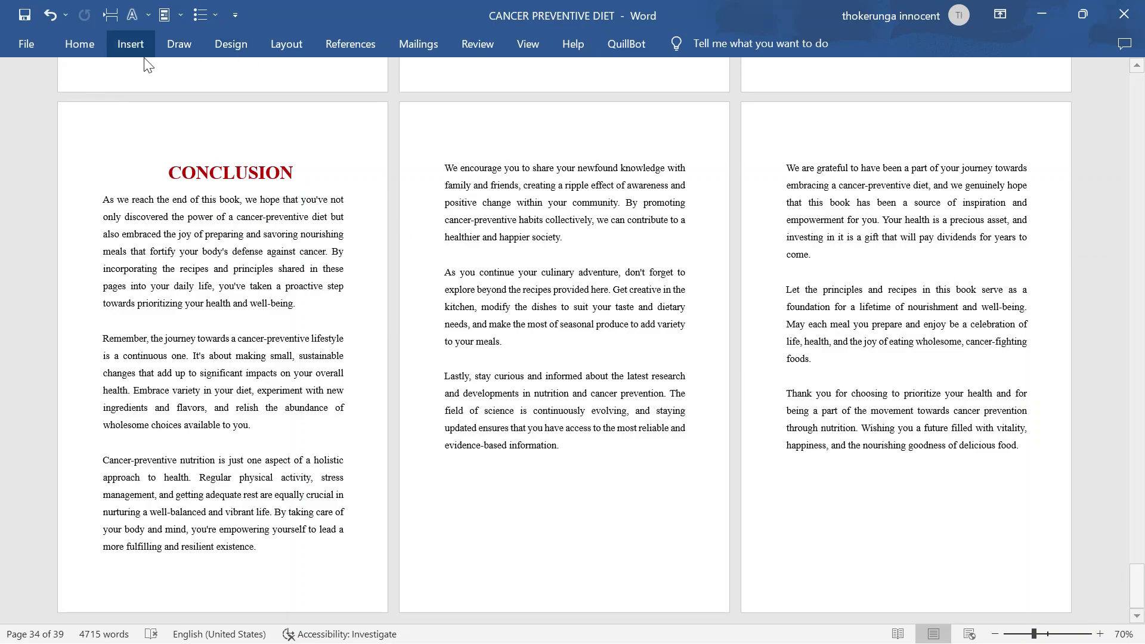
left_click(133, 45)
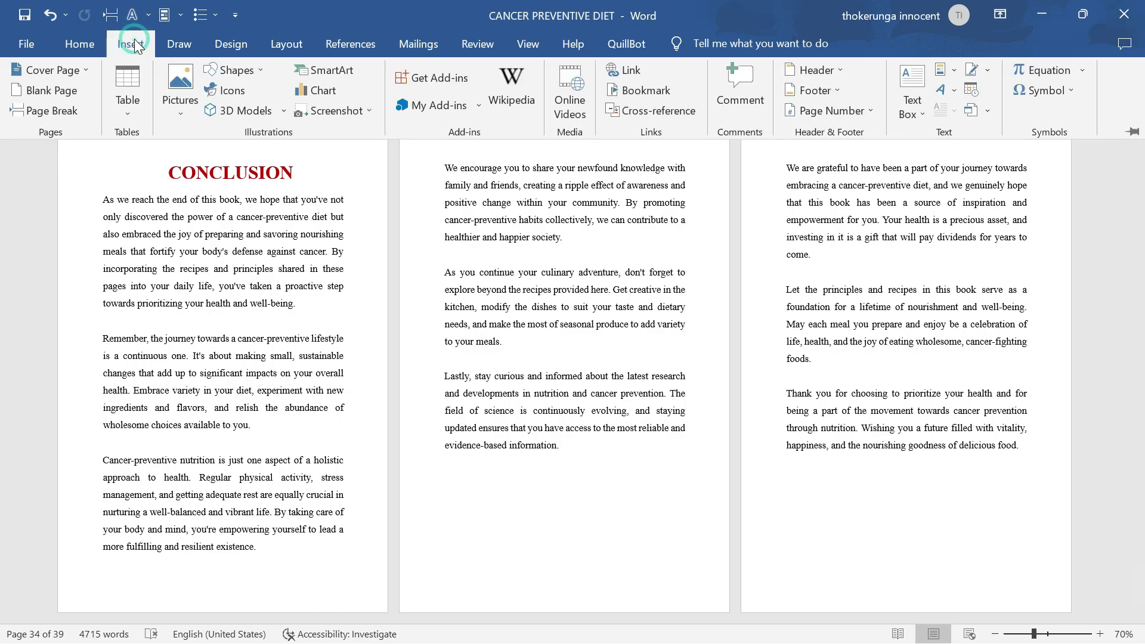
left_click(260, 62)
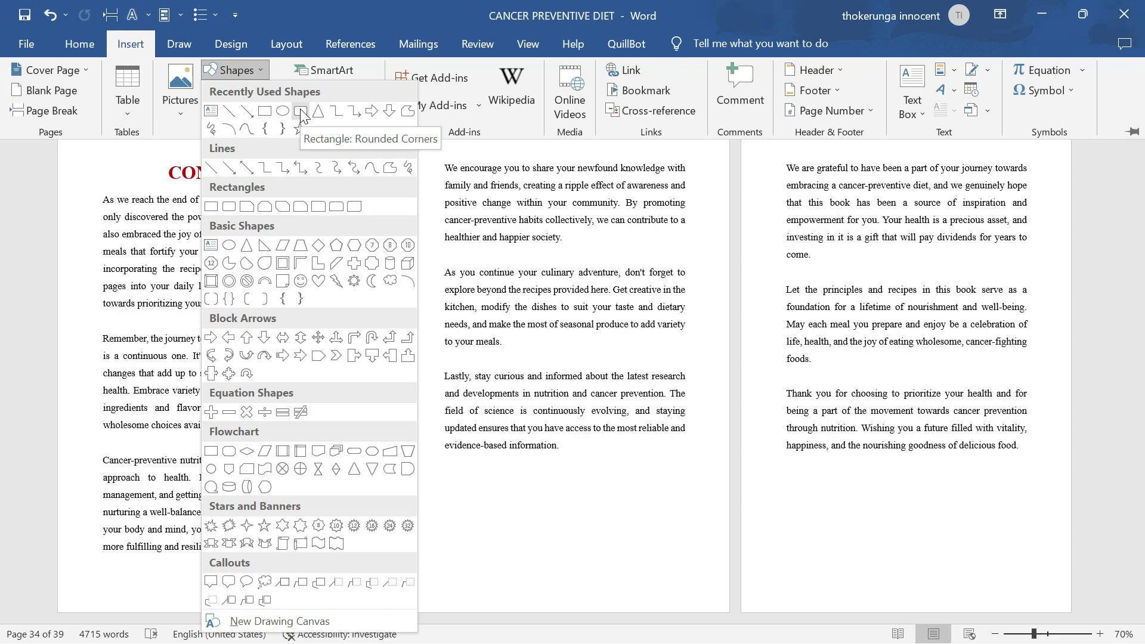
left_click(301, 113)
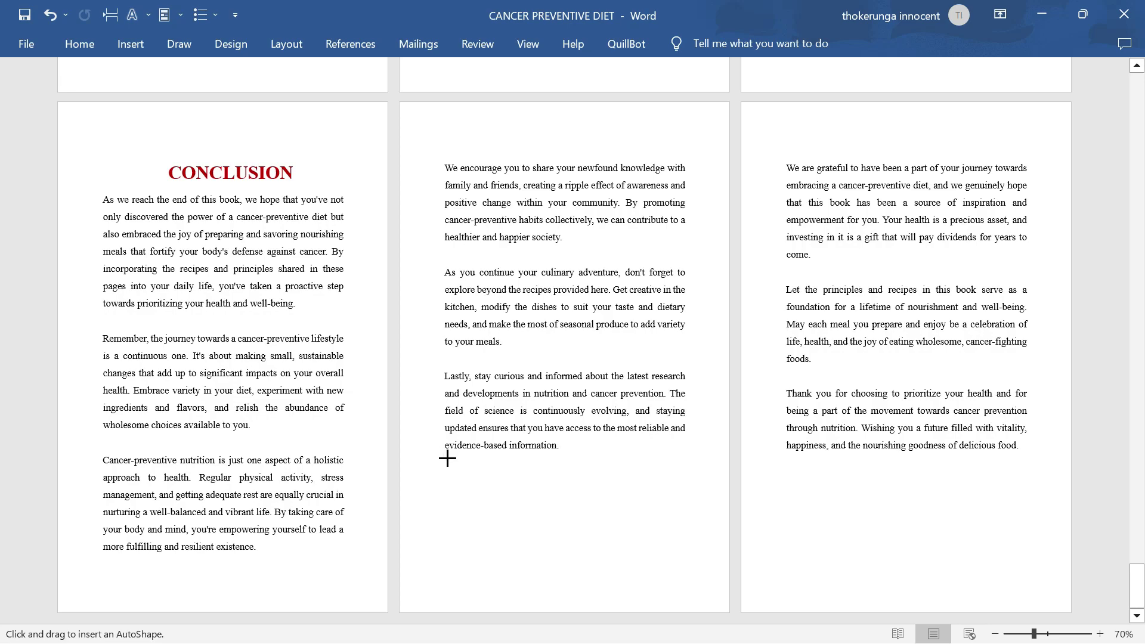
left_click_drag(447, 457, 697, 594)
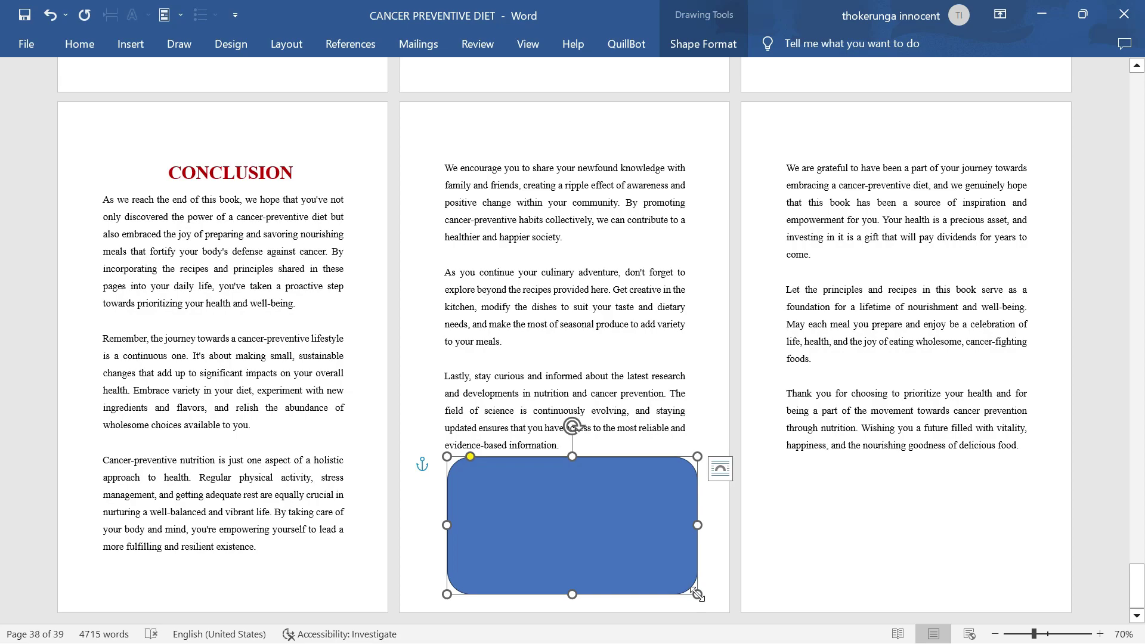
left_click(716, 542)
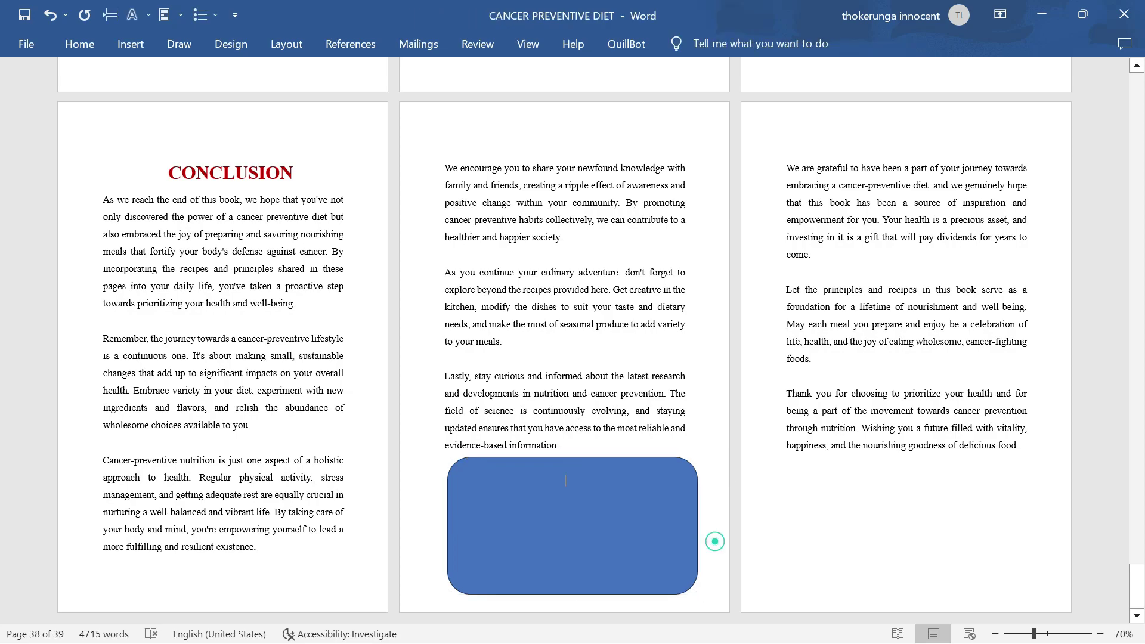
Fill the rounded rectangle with the picture pexels-terje-sollie-299410-removebg-preview from the Downloads folder
left_click(593, 517)
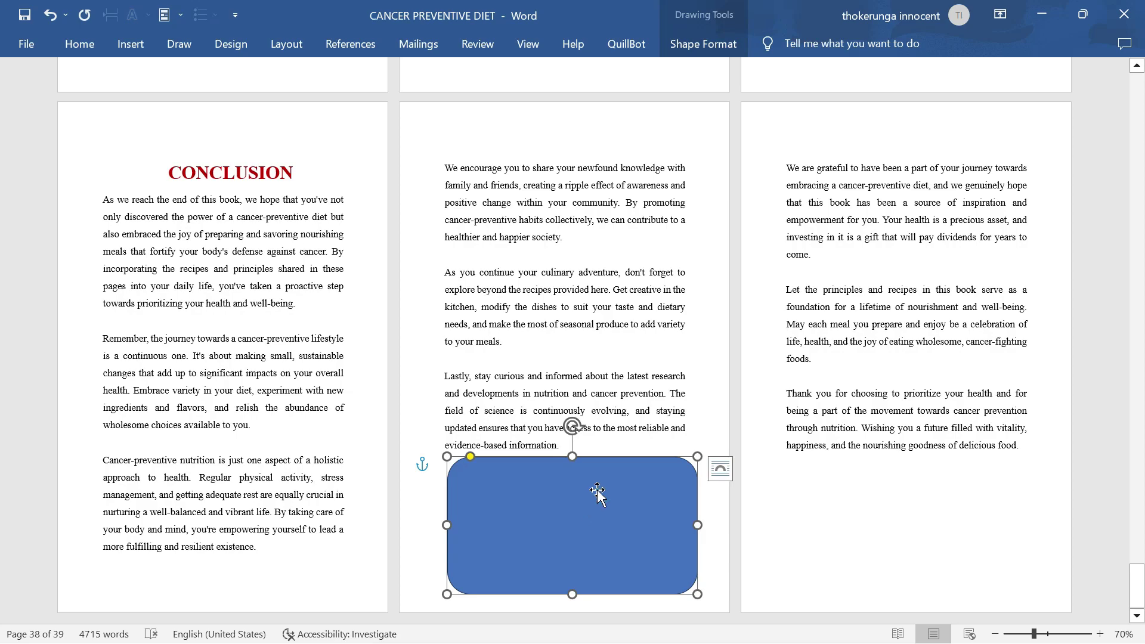
left_click(696, 12)
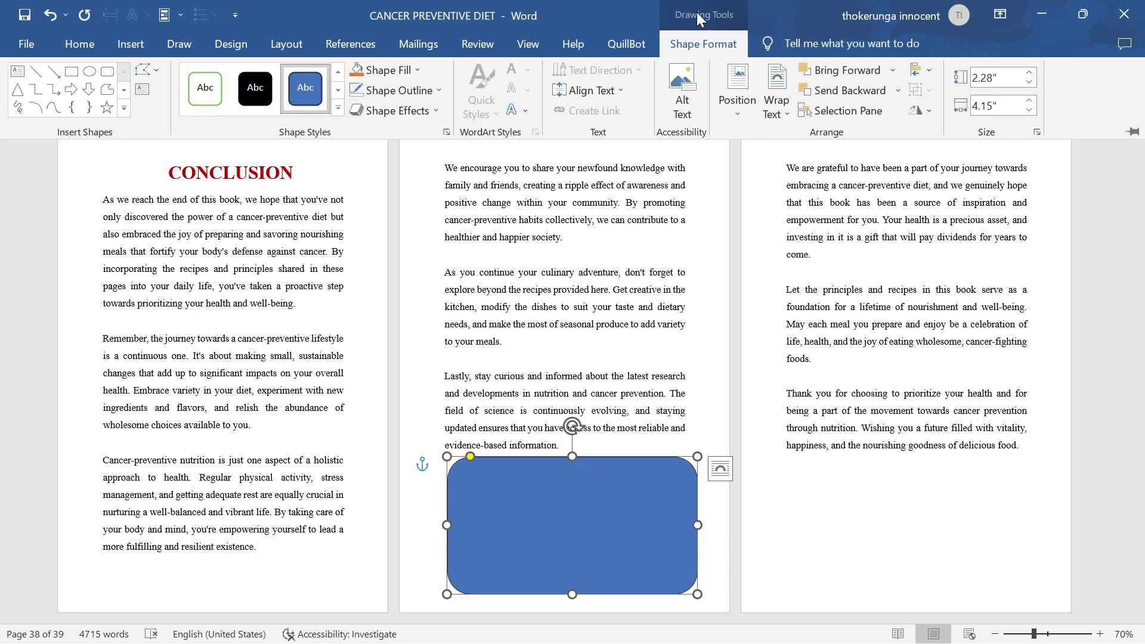
left_click(419, 71)
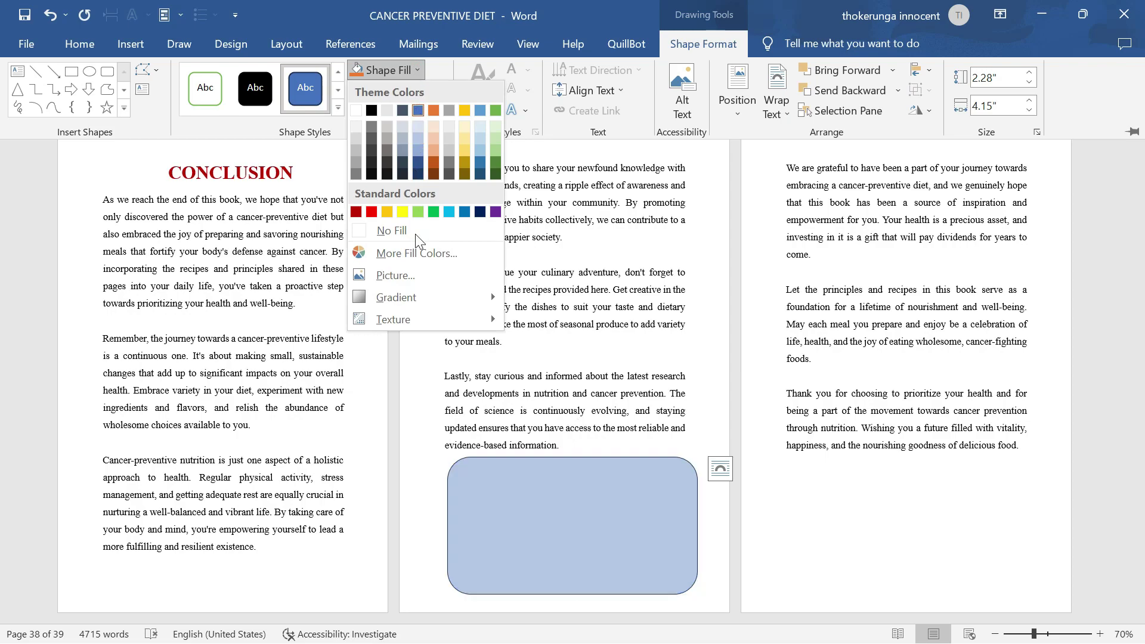
left_click(417, 274)
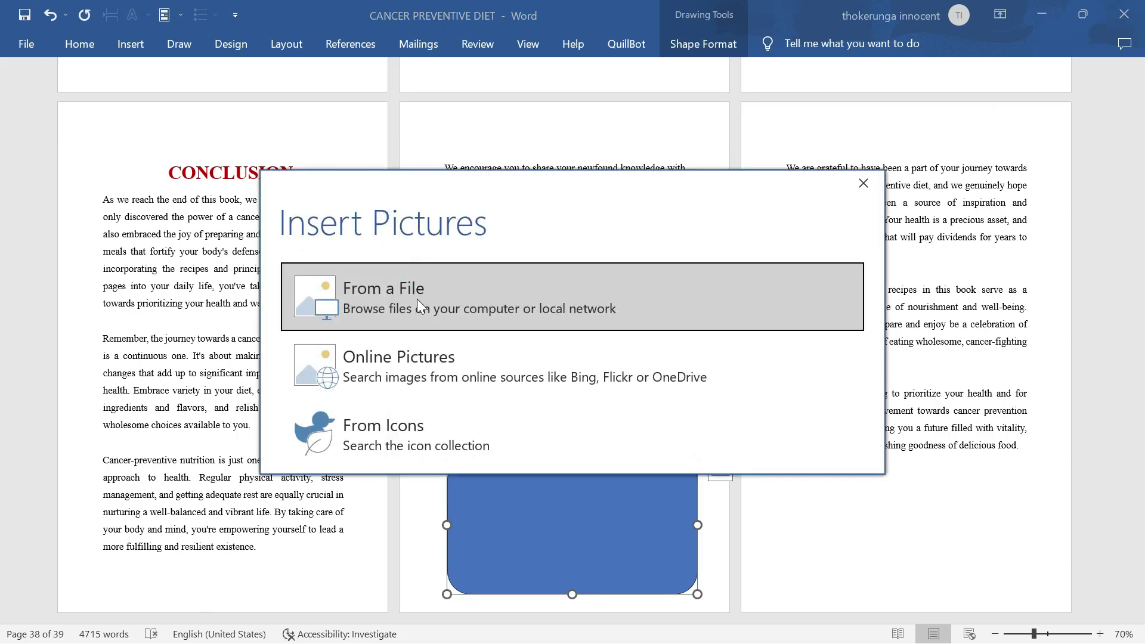
left_click(416, 298)
scroll(375, 262, "down", 5)
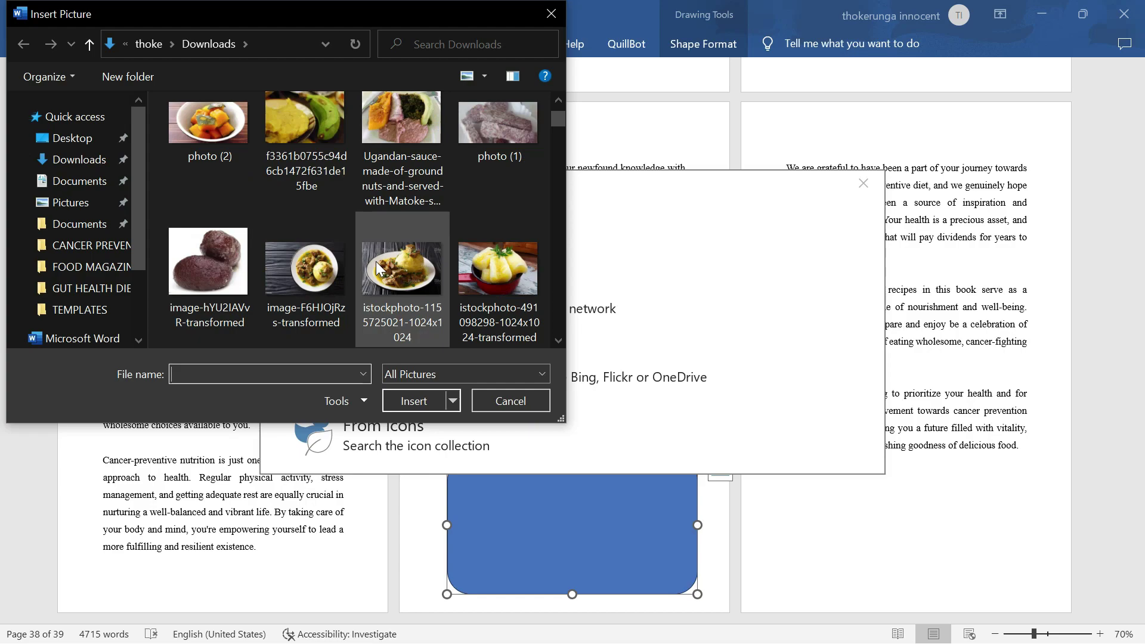
scroll(375, 261, "down", 3)
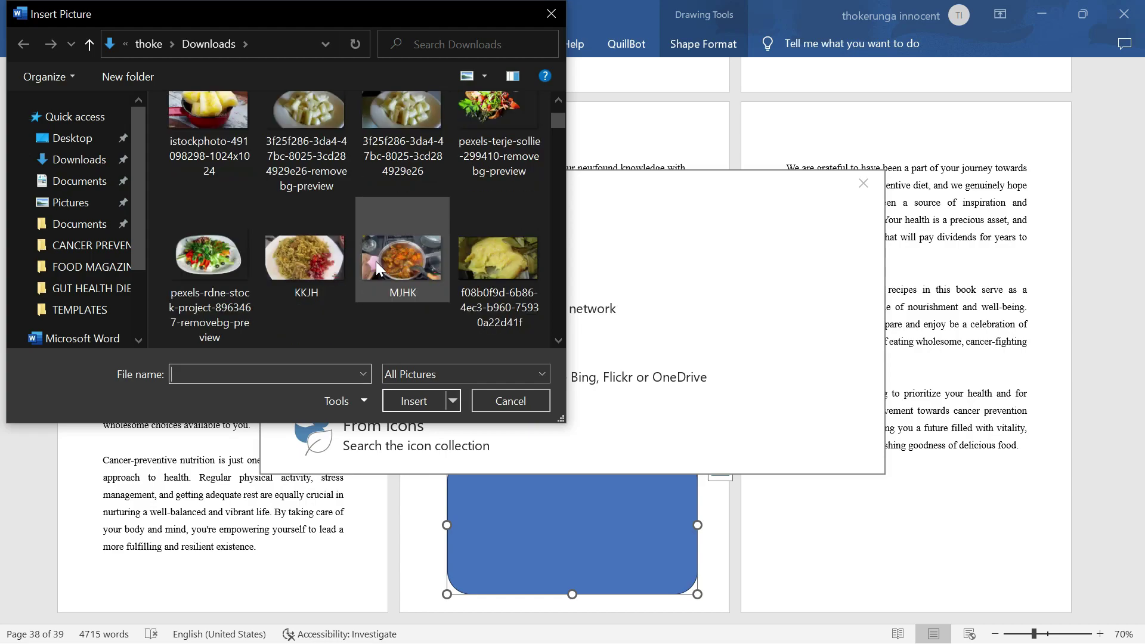
left_click(479, 109)
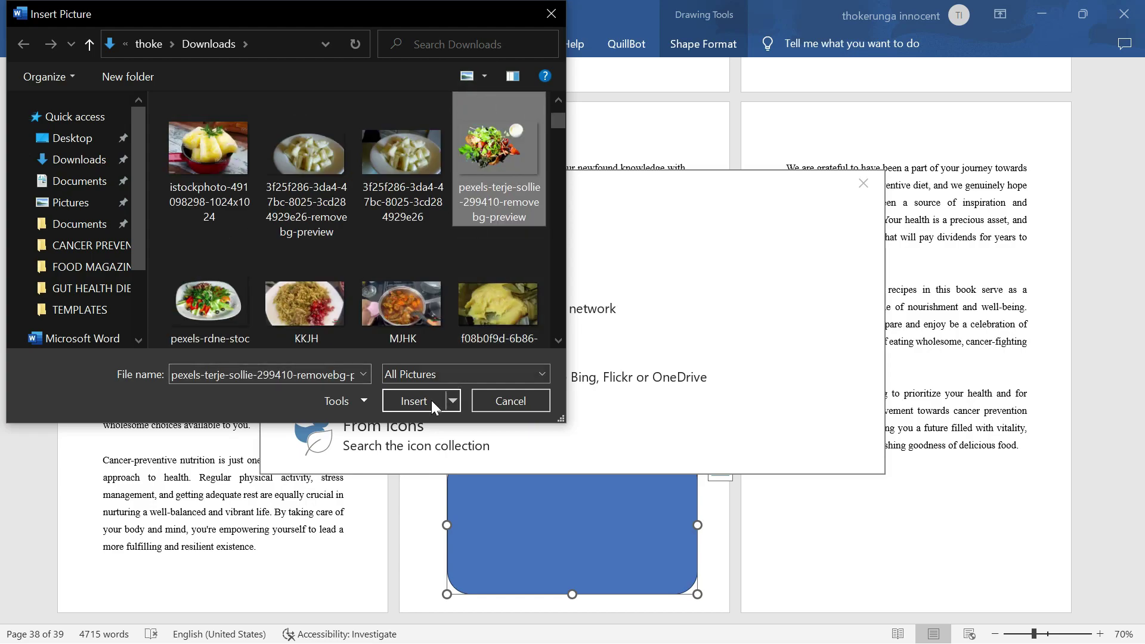
left_click(407, 401)
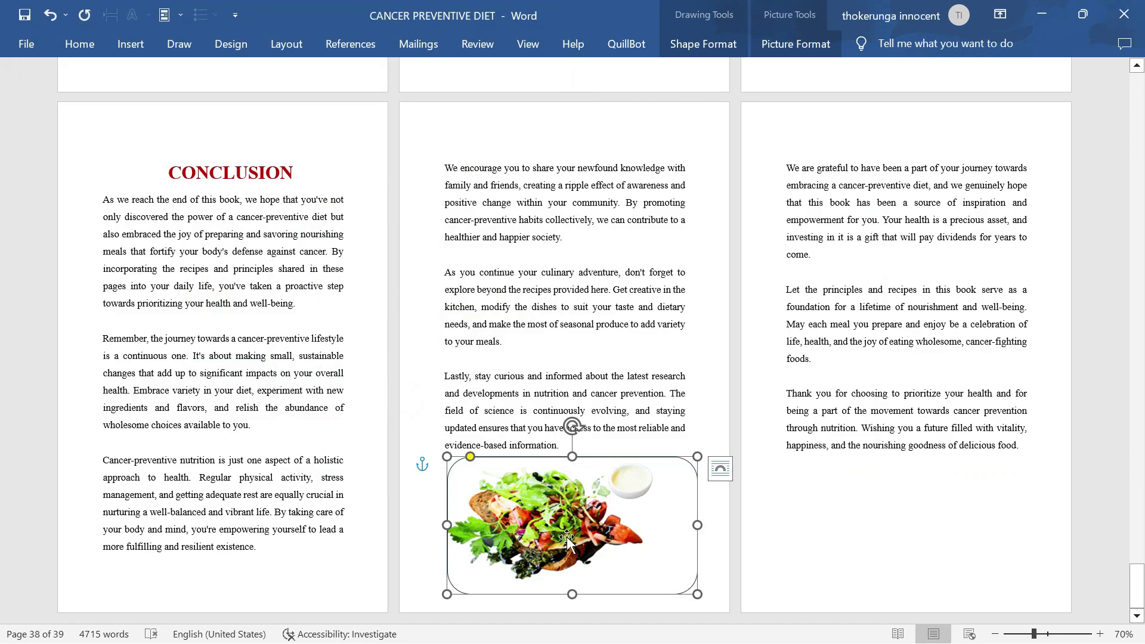
Crop the rounded rectangle's picture with the Fill option, enlarging and shifting the image so the salad covers the whole frame
left_click(769, 9)
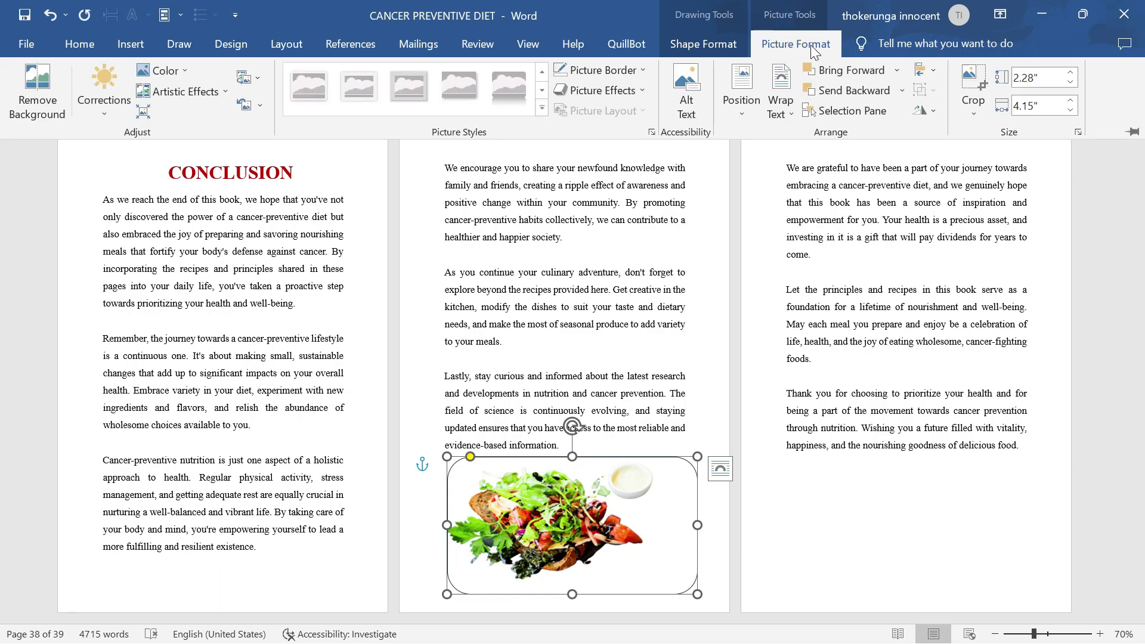
left_click(978, 118)
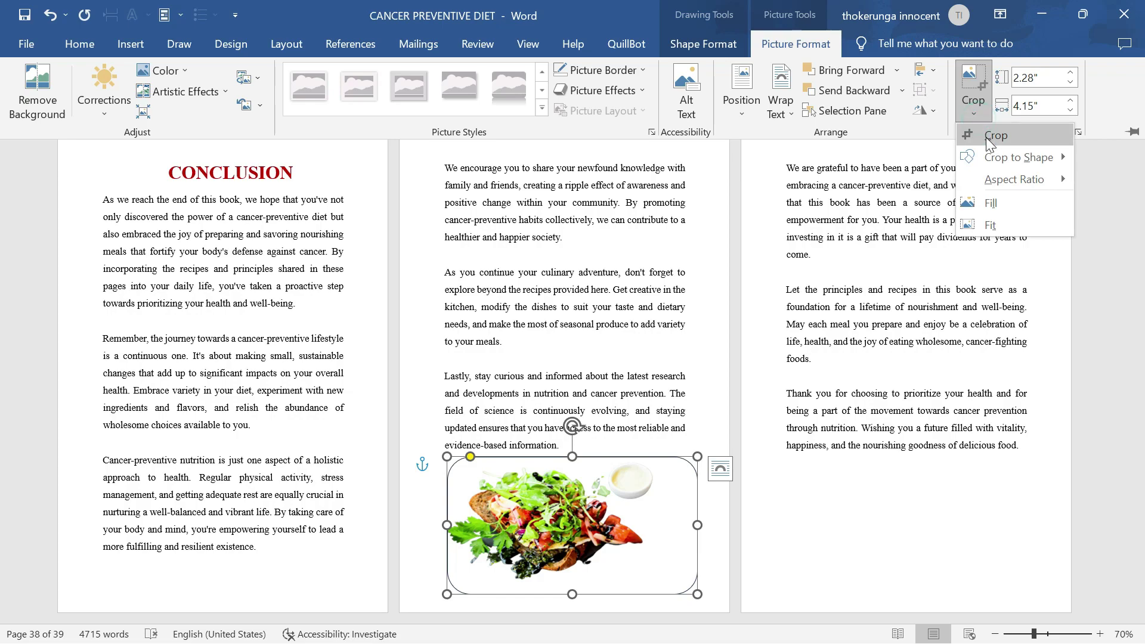
left_click(1001, 202)
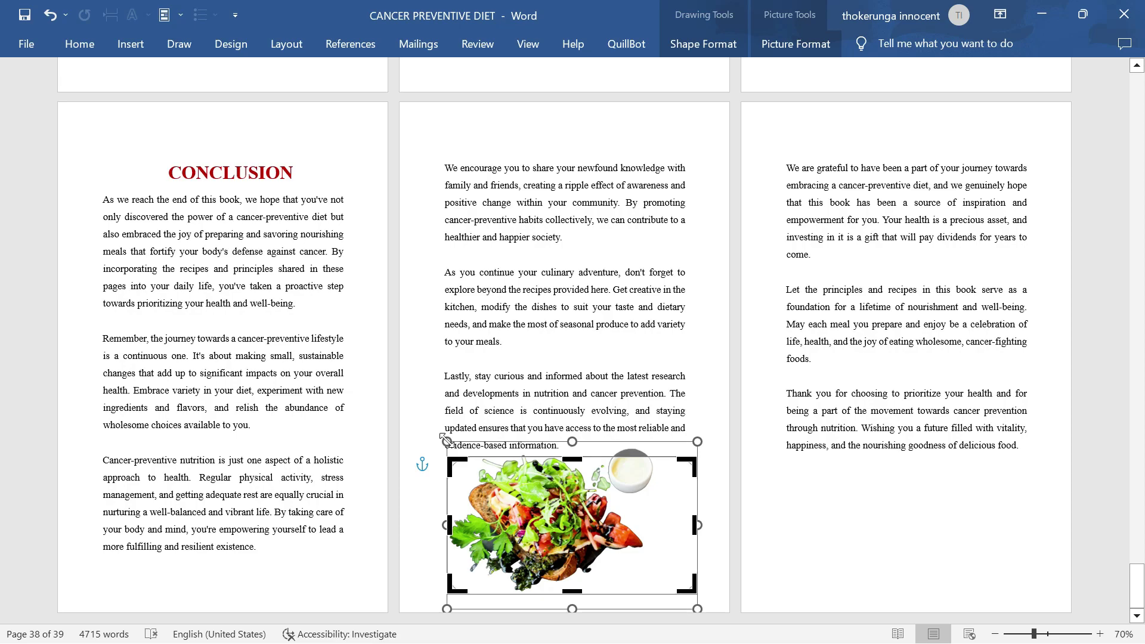
left_click_drag(446, 440, 239, 304)
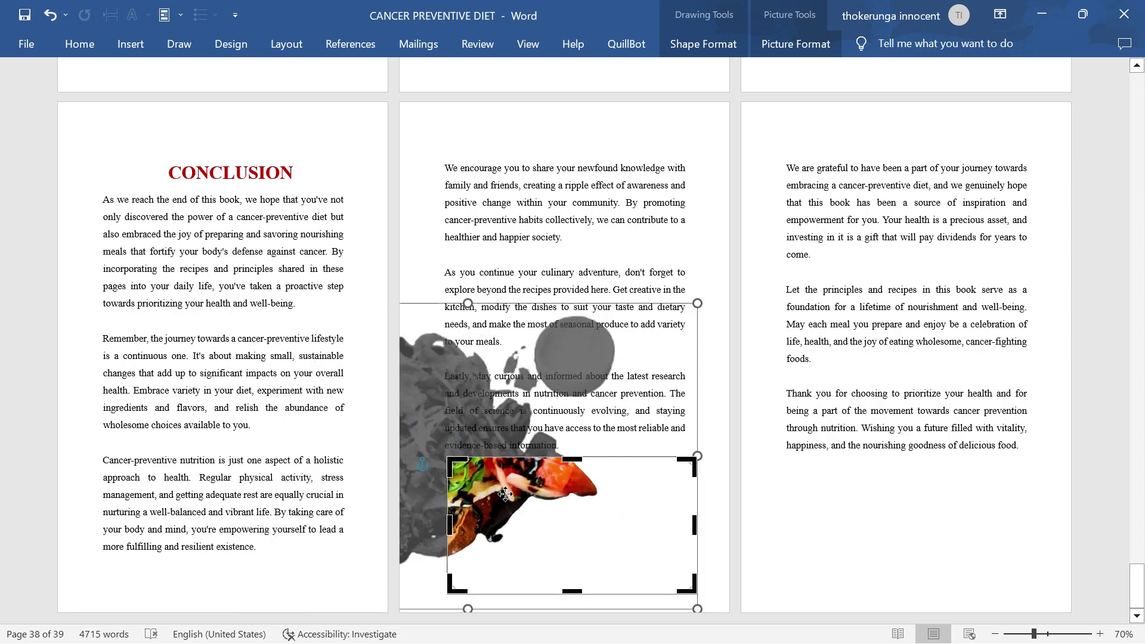
left_click_drag(505, 494, 659, 559)
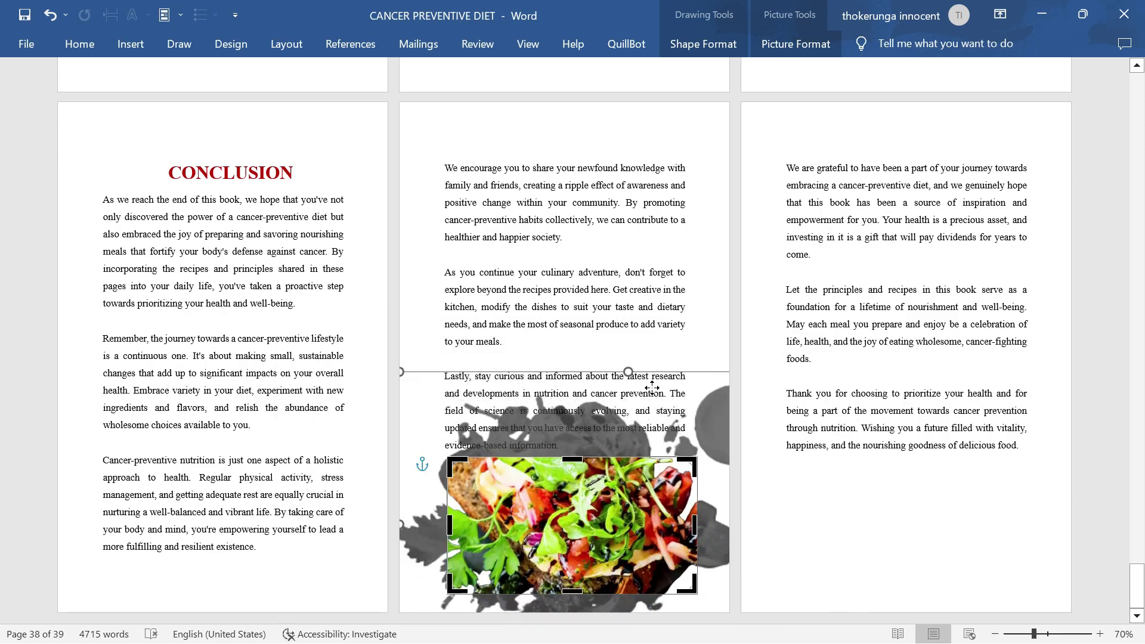
left_click_drag(628, 372, 628, 342)
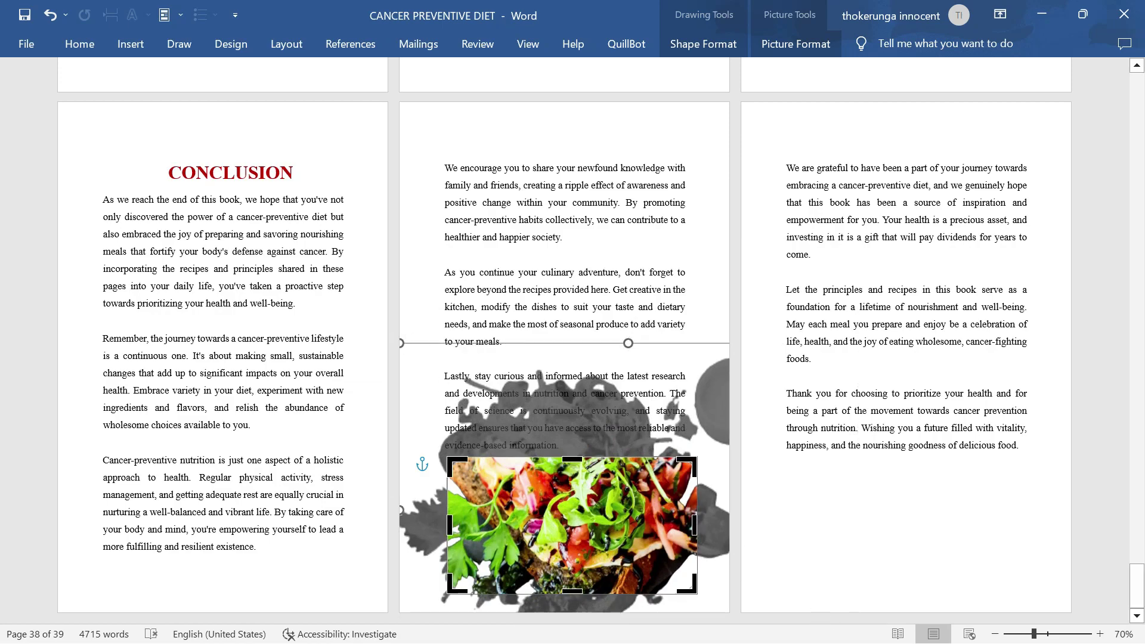
left_click_drag(400, 344, 328, 301)
left_click_drag(535, 503, 582, 552)
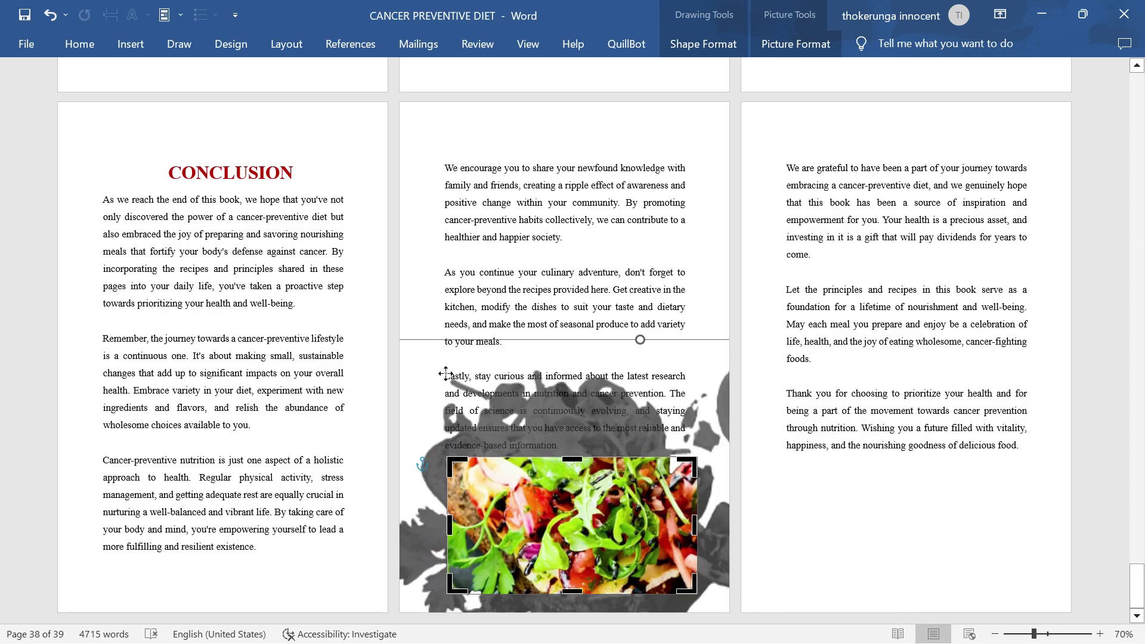
left_click(429, 190)
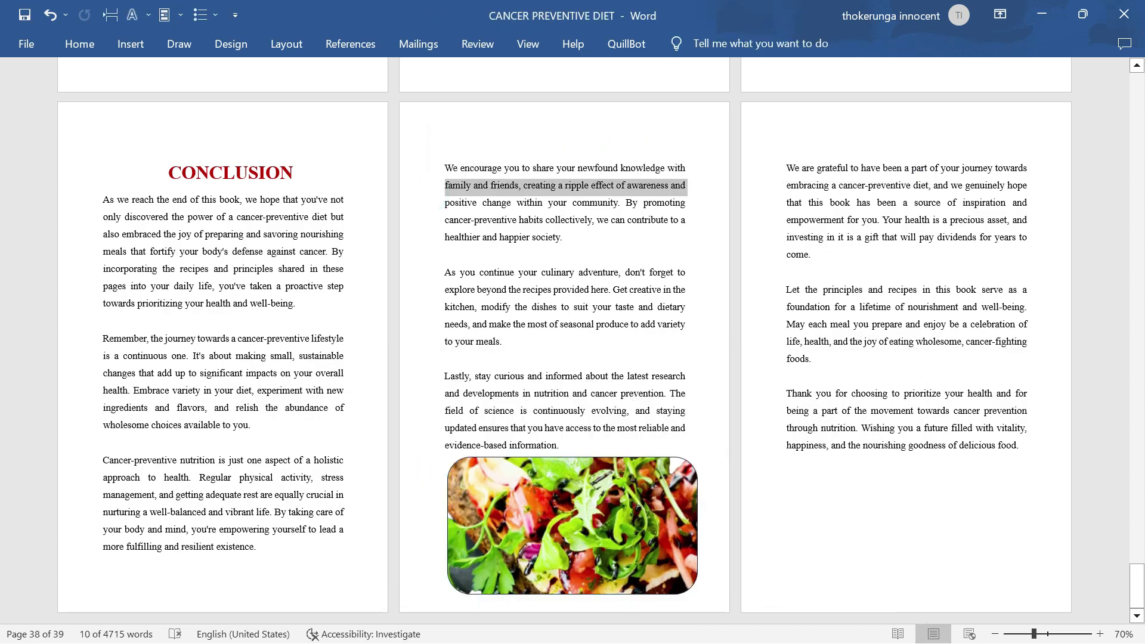
Draw a rectangle with diagonal rounded corners beneath the last paragraph on the conclusion's final page and center it under the text
scroll(747, 458, "up", 2)
scroll(748, 458, "down", 2)
left_click(129, 48)
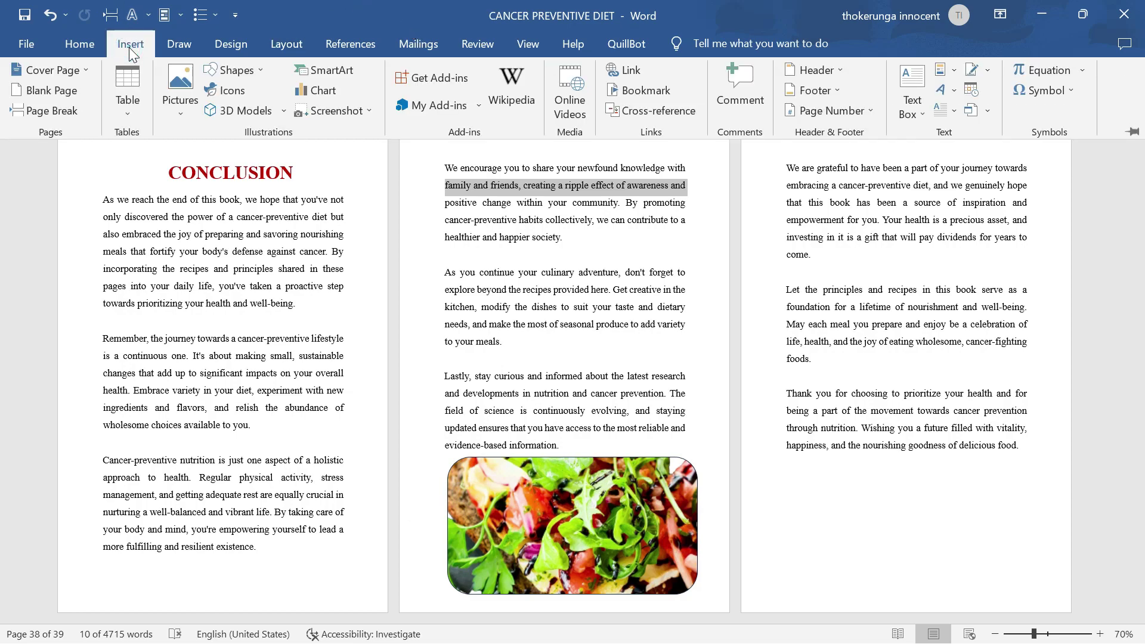
left_click(259, 68)
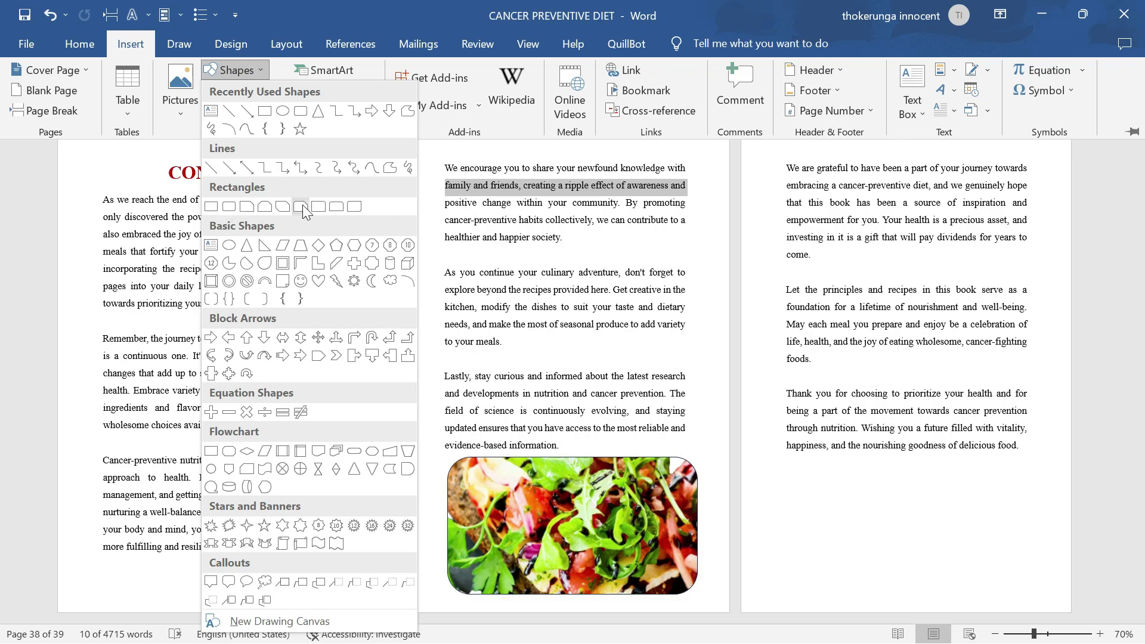
left_click(355, 206)
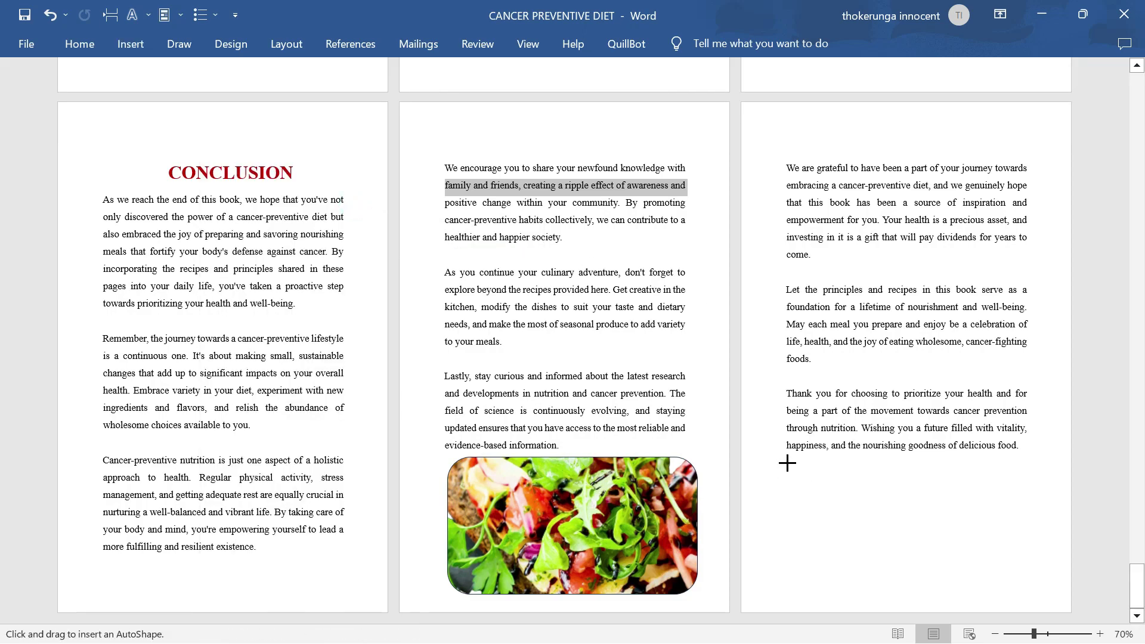
left_click_drag(788, 459, 1045, 595)
left_click_drag(935, 535, 924, 533)
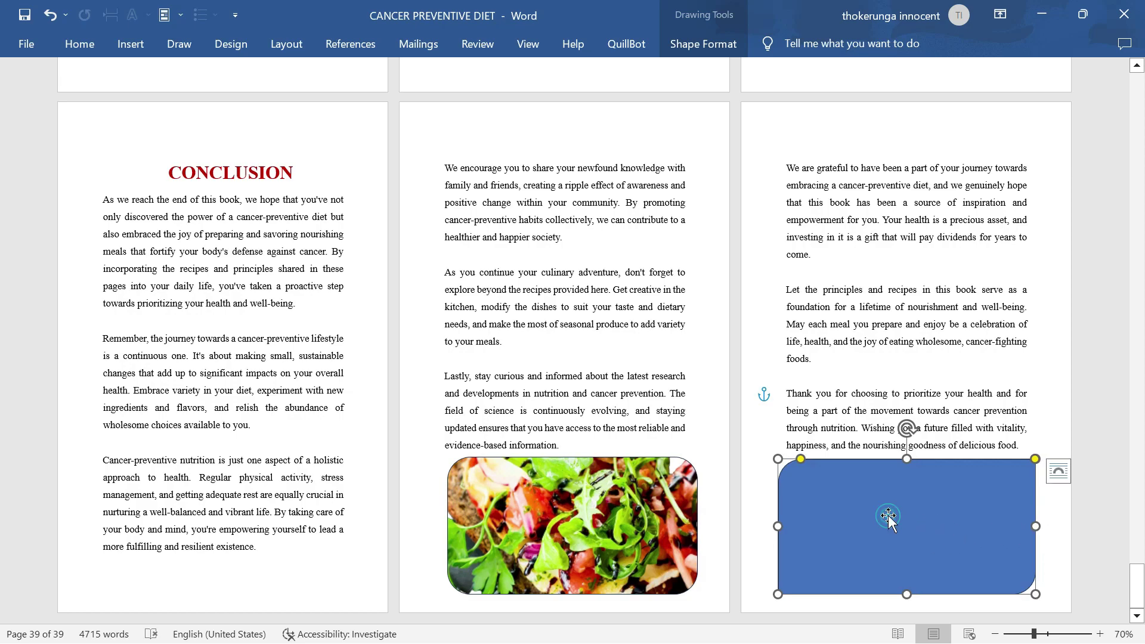
Fill the diagonal-cornered rectangle on the conclusion's final page with the picture pexels-meli-di-rocco-879201 from the Downloads folder
left_click(702, 17)
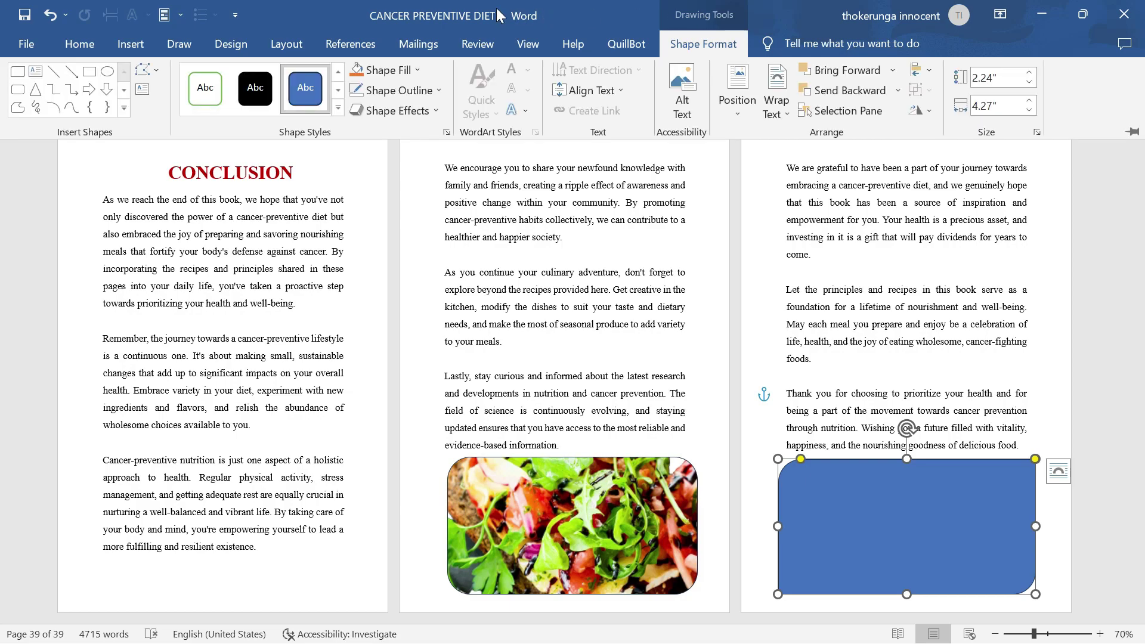
left_click(417, 69)
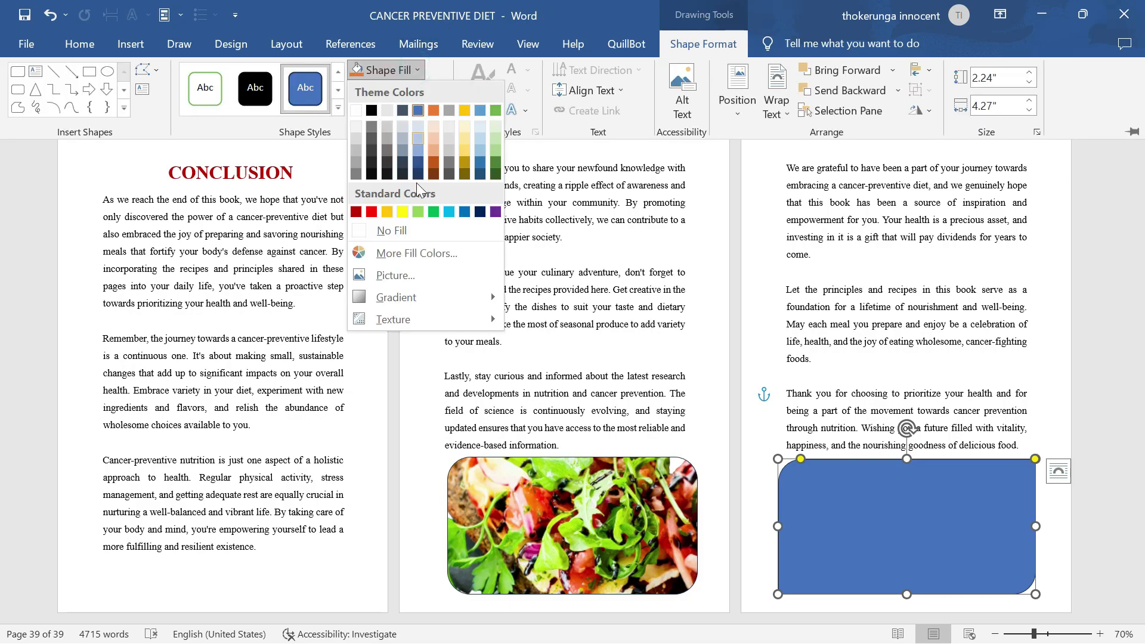
left_click(421, 273)
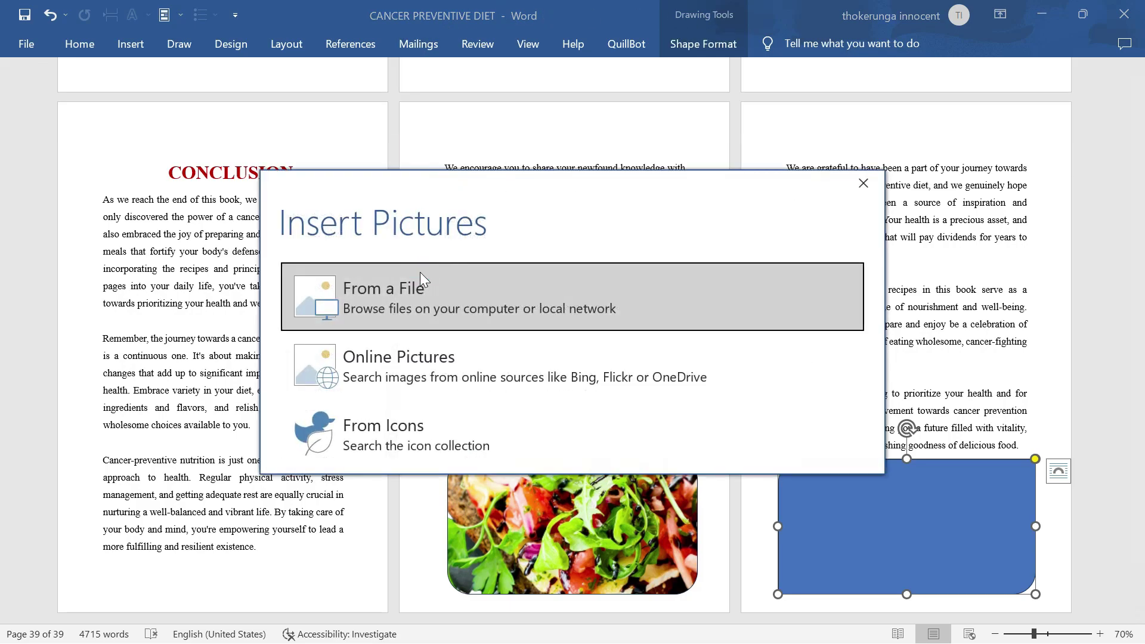
left_click(395, 298)
scroll(371, 275, "down", 6)
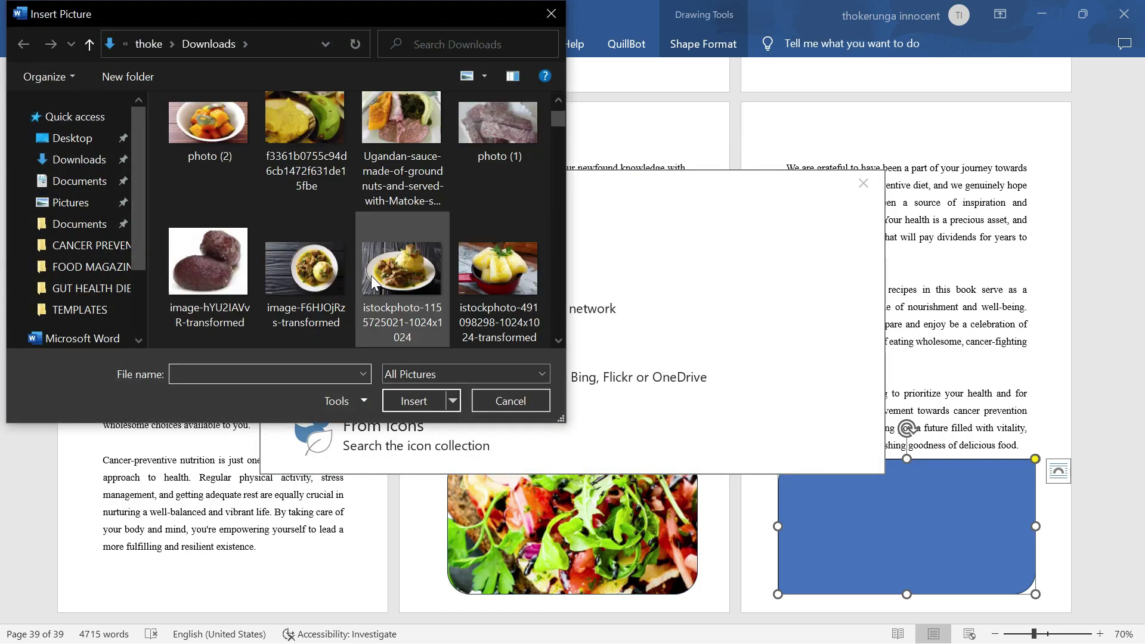
scroll(371, 276, "down", 10)
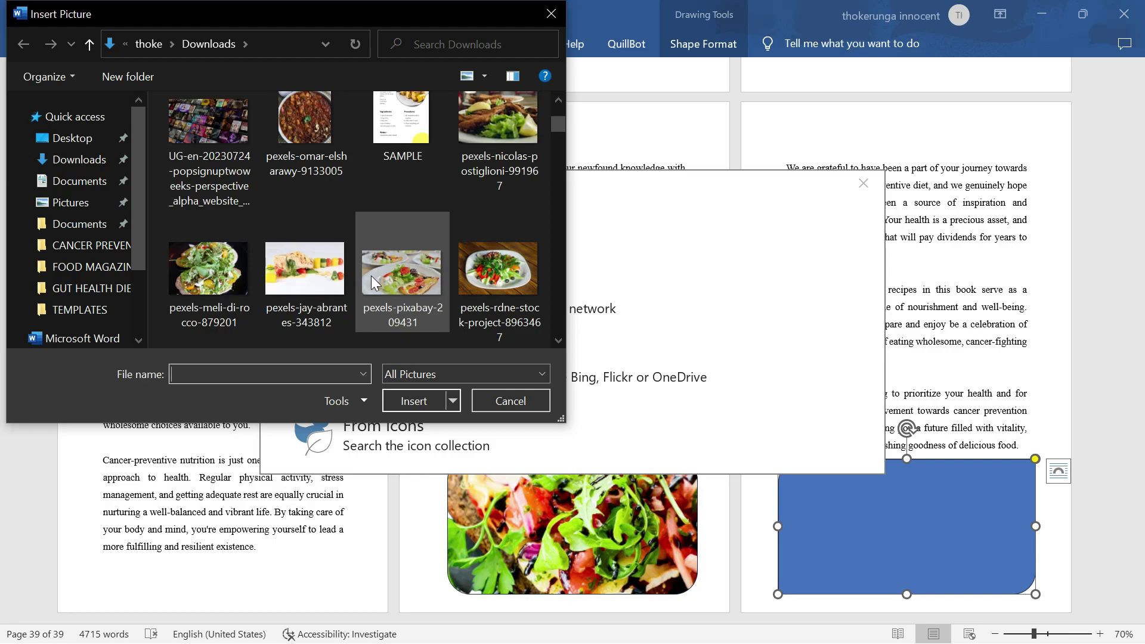
left_click(205, 256)
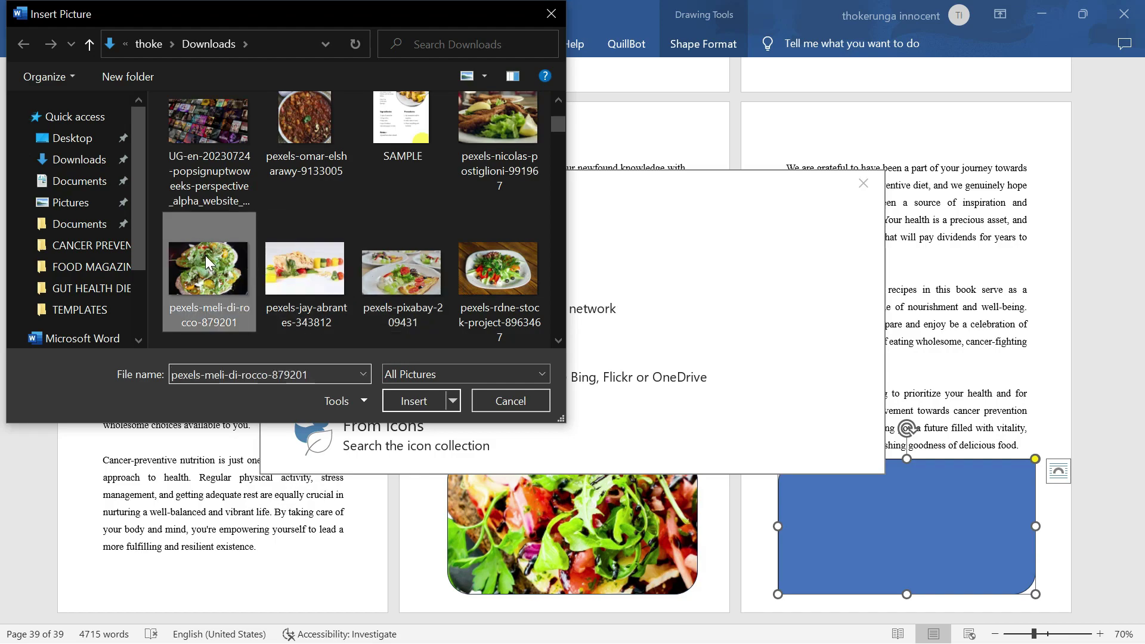
left_click(413, 400)
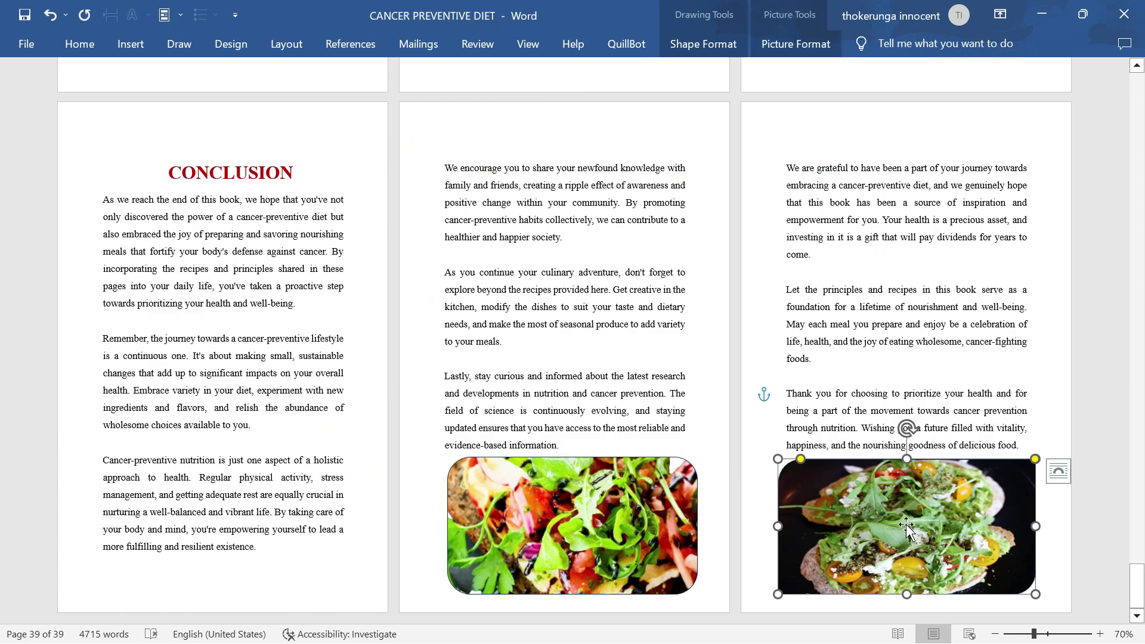
Crop the final page's picture with the Fill option, enlarging and shifting the image so the tomato and greens cover the whole frame
left_click(789, 13)
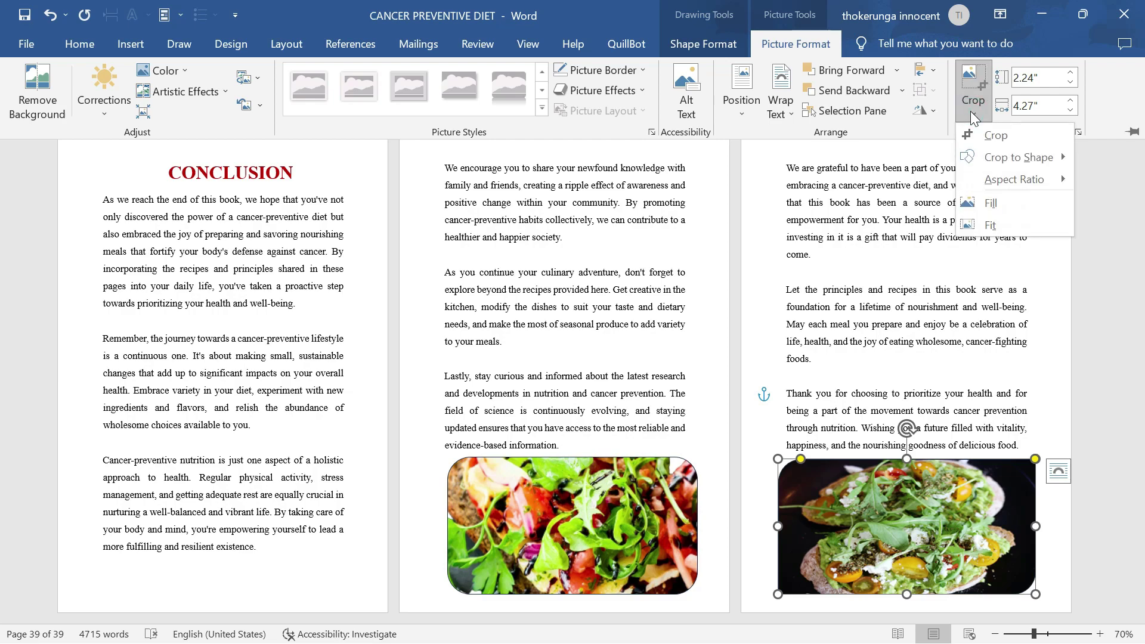
left_click(990, 203)
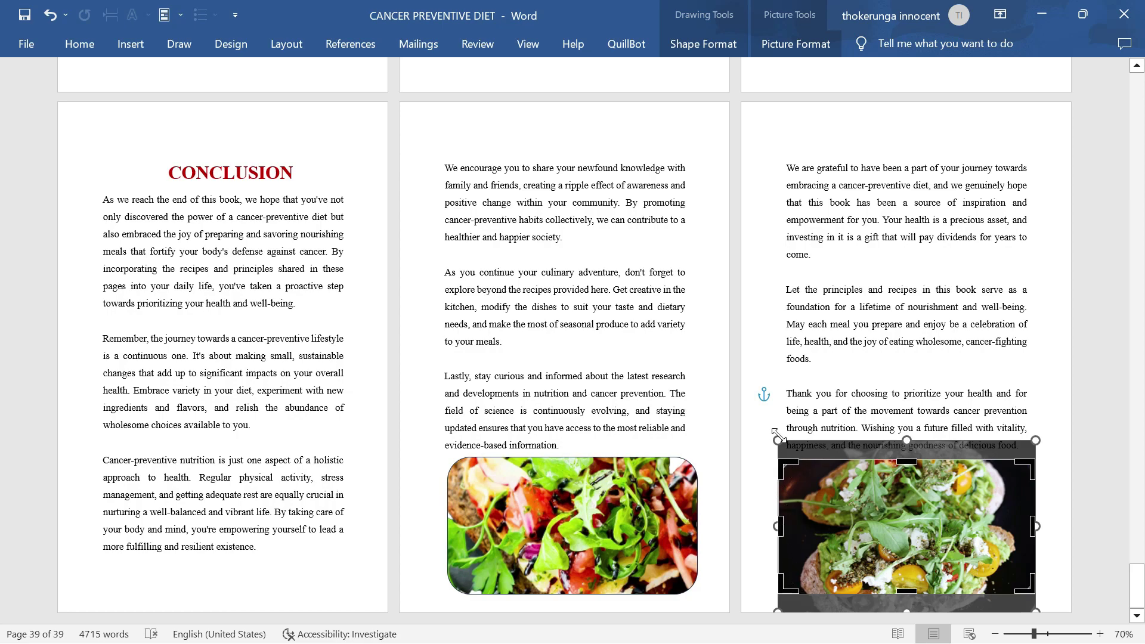
left_click_drag(775, 439, 741, 315)
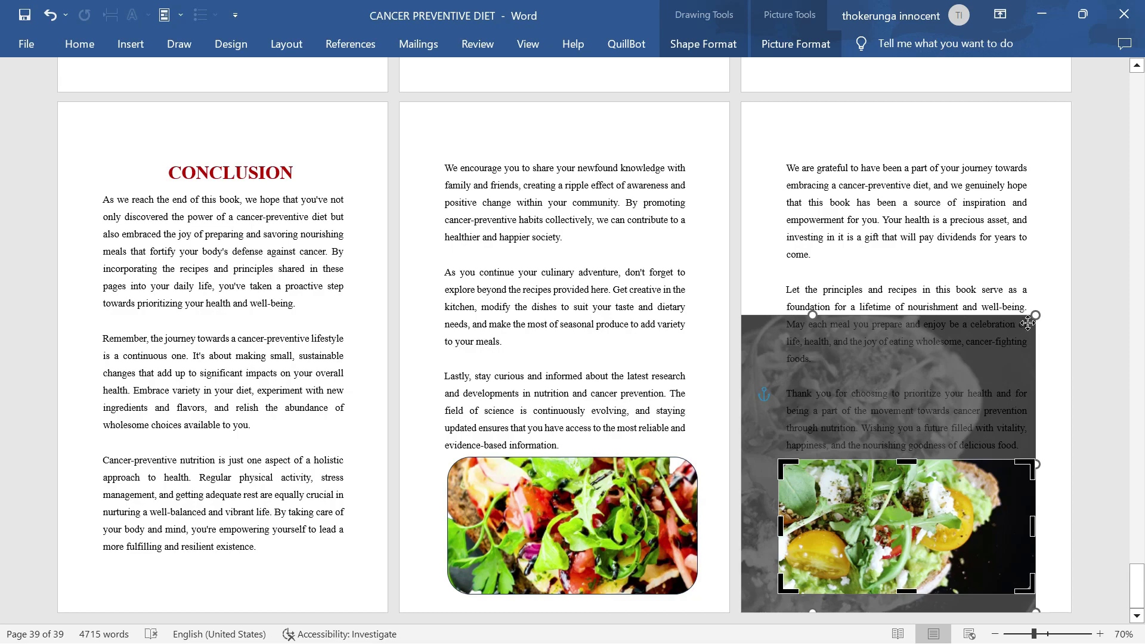
left_click_drag(1039, 312, 1140, 301)
left_click_drag(931, 490, 947, 498)
key("ctrl+z")
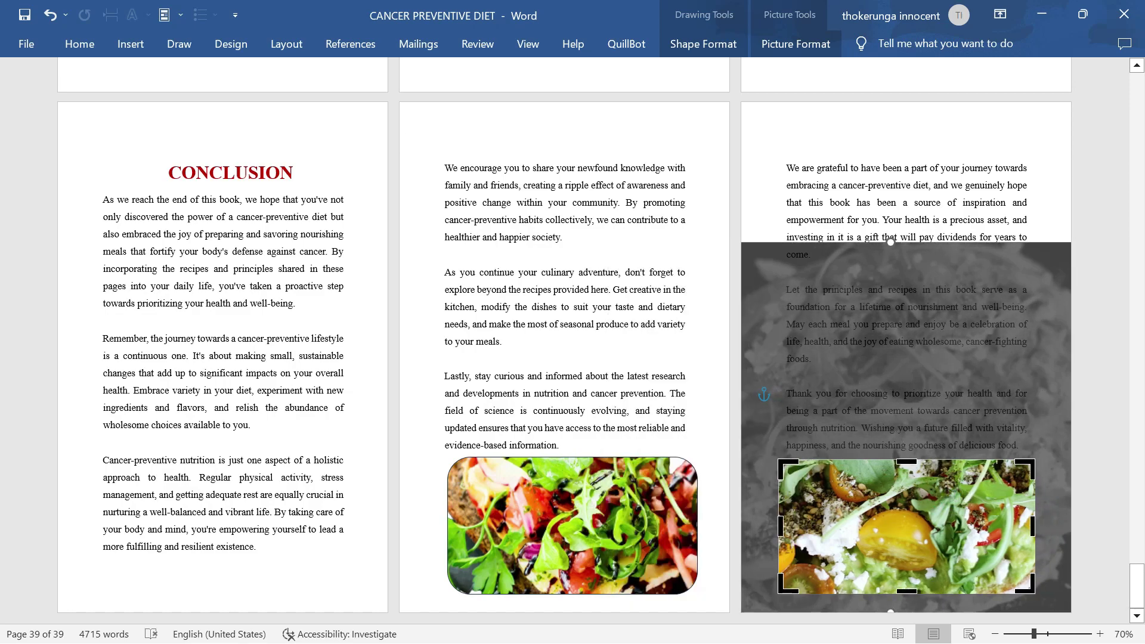
left_click(658, 134)
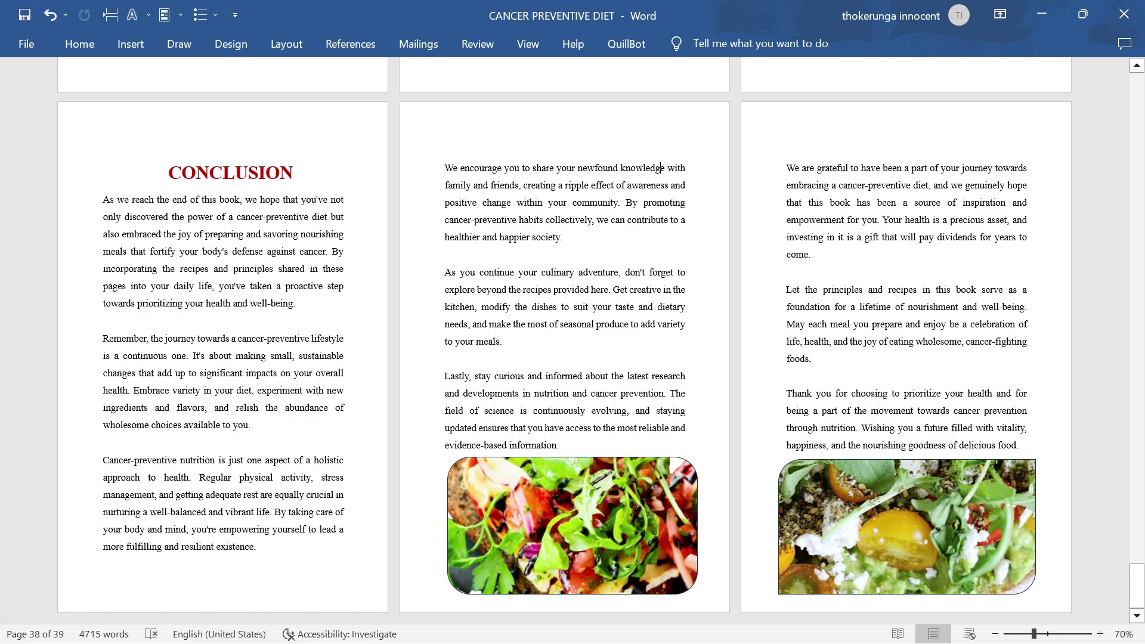
Remove the outline from the picture-filled shape on the conclusion's final page
left_click(817, 493)
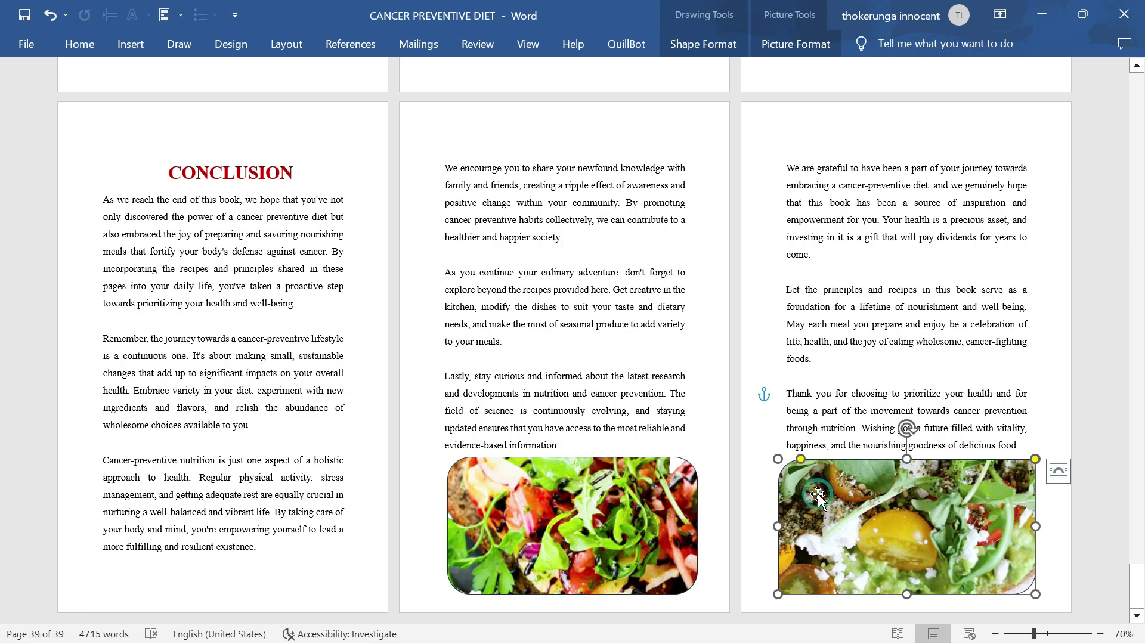
left_click(773, 18)
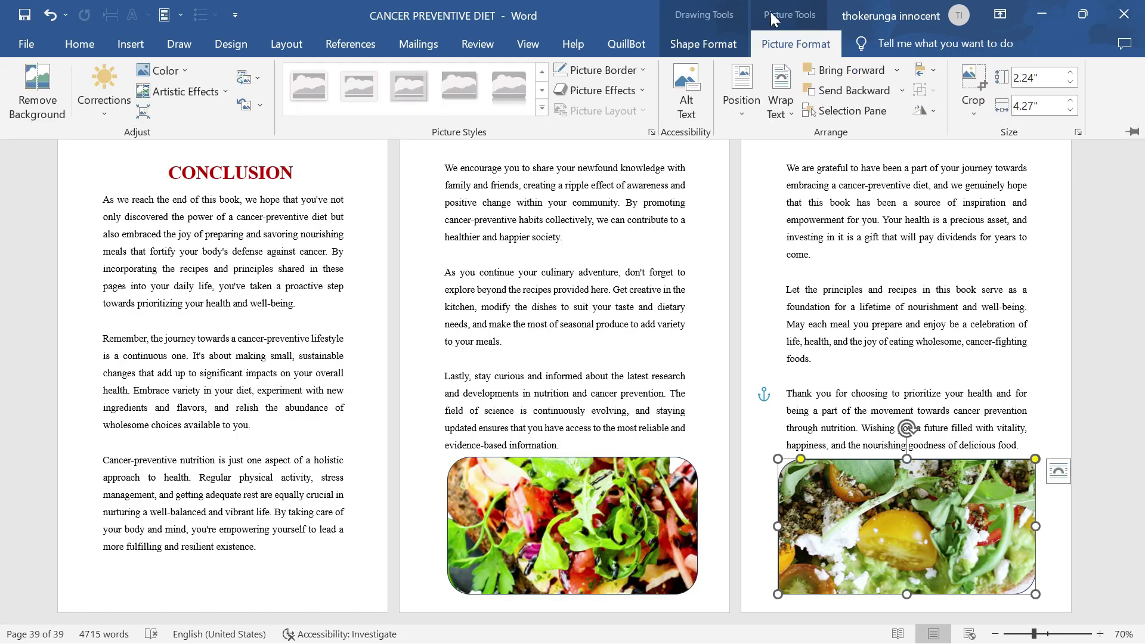
left_click(813, 545)
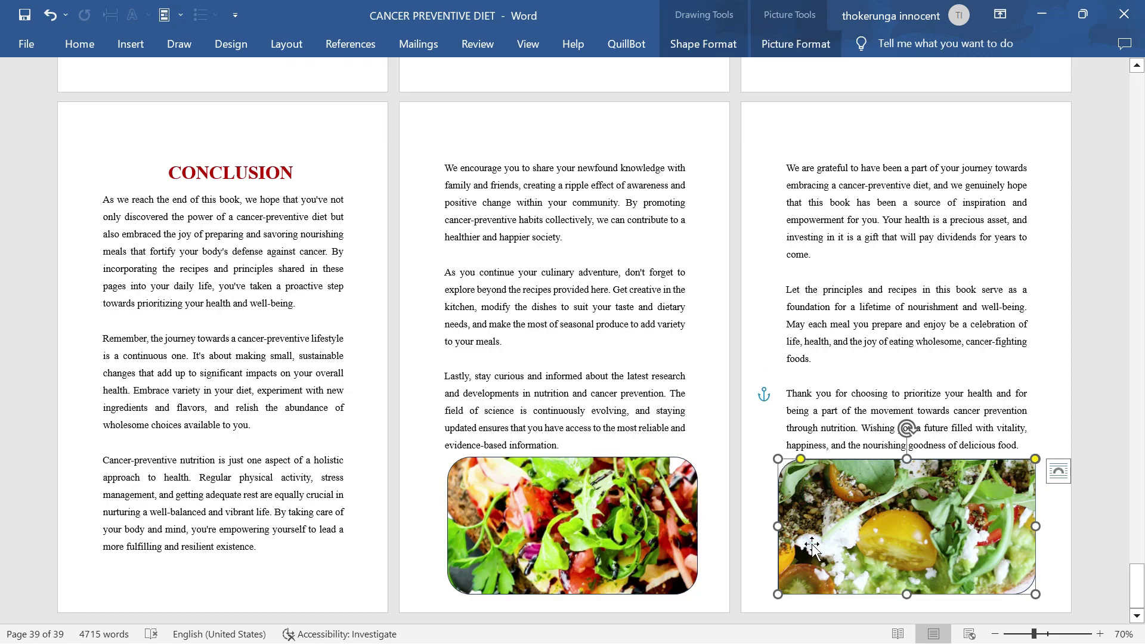
left_click(696, 18)
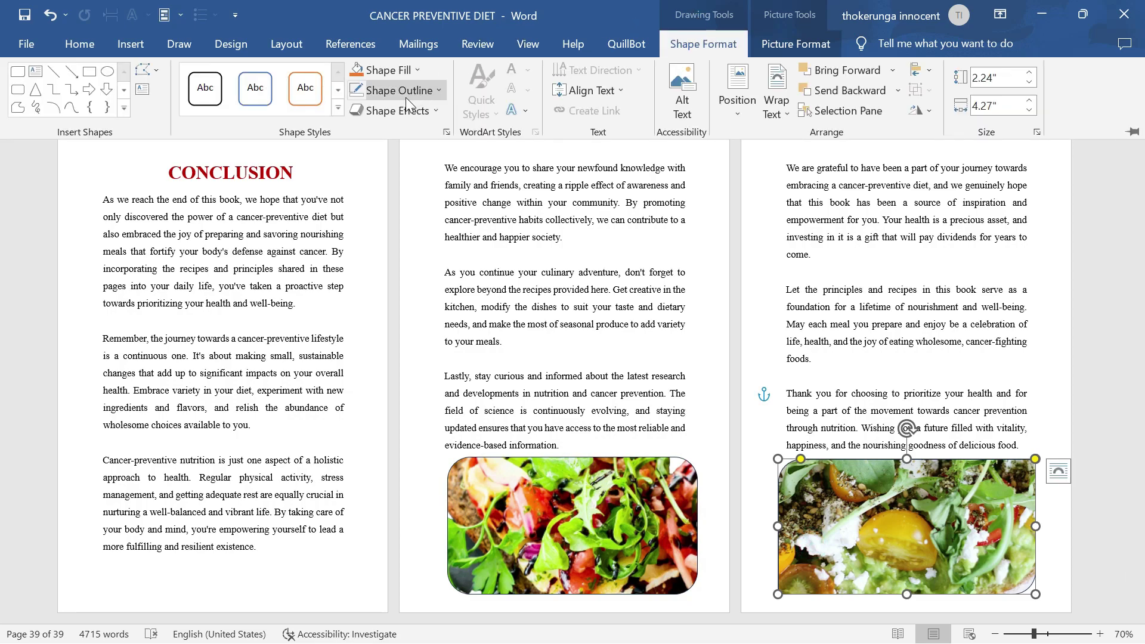
left_click(438, 91)
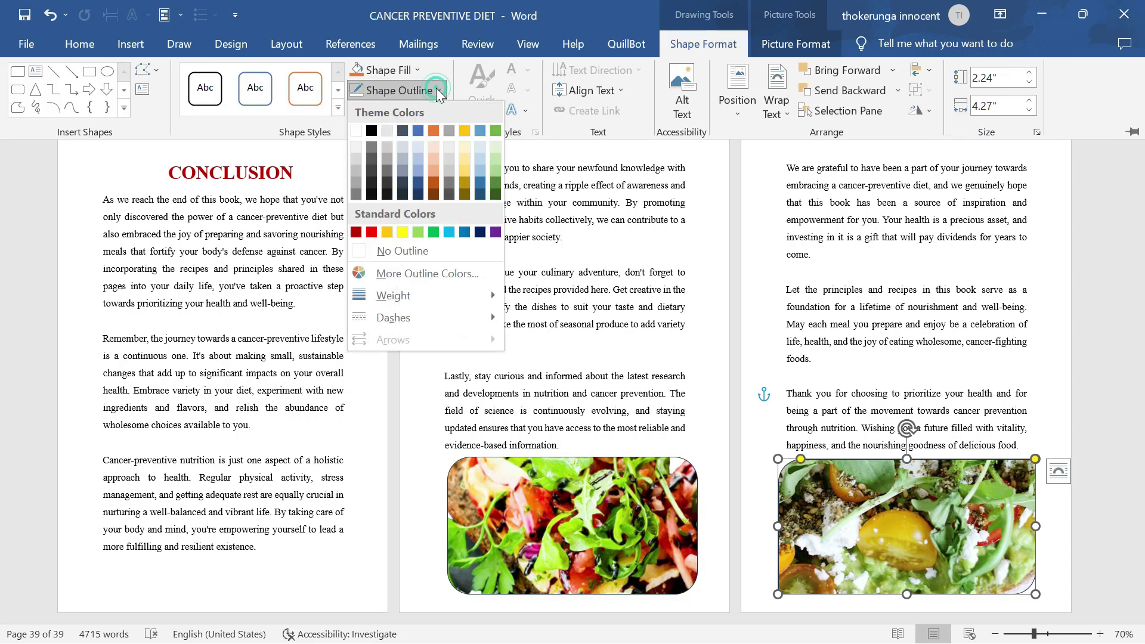
left_click(411, 255)
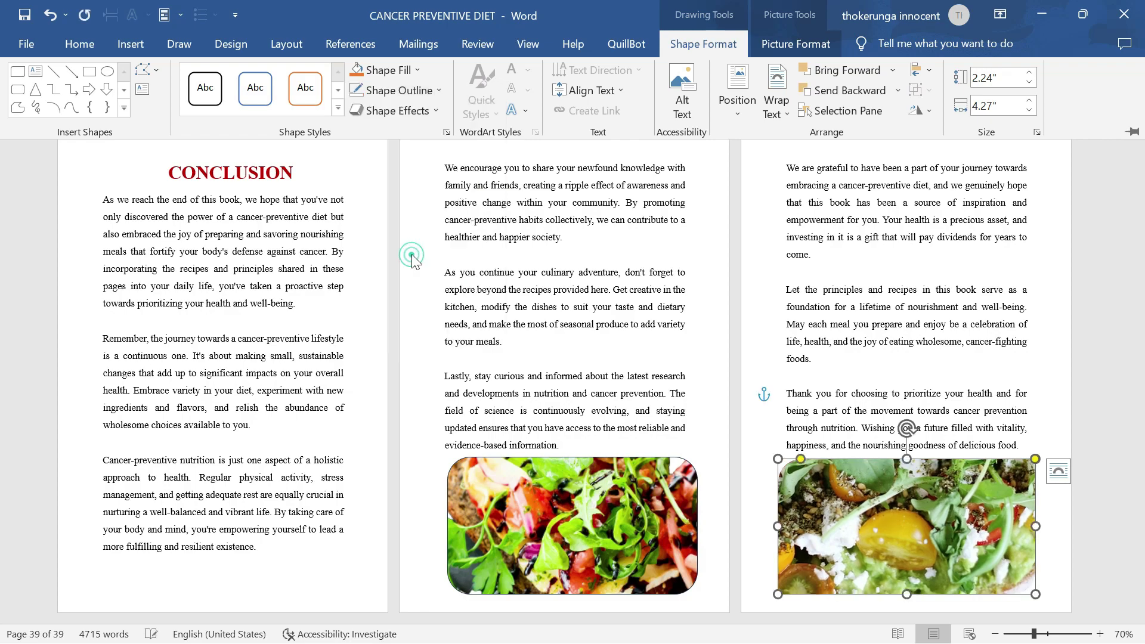
Remove the outline from the rounded salad picture on the conclusion's second page and deselect it
left_click(564, 495)
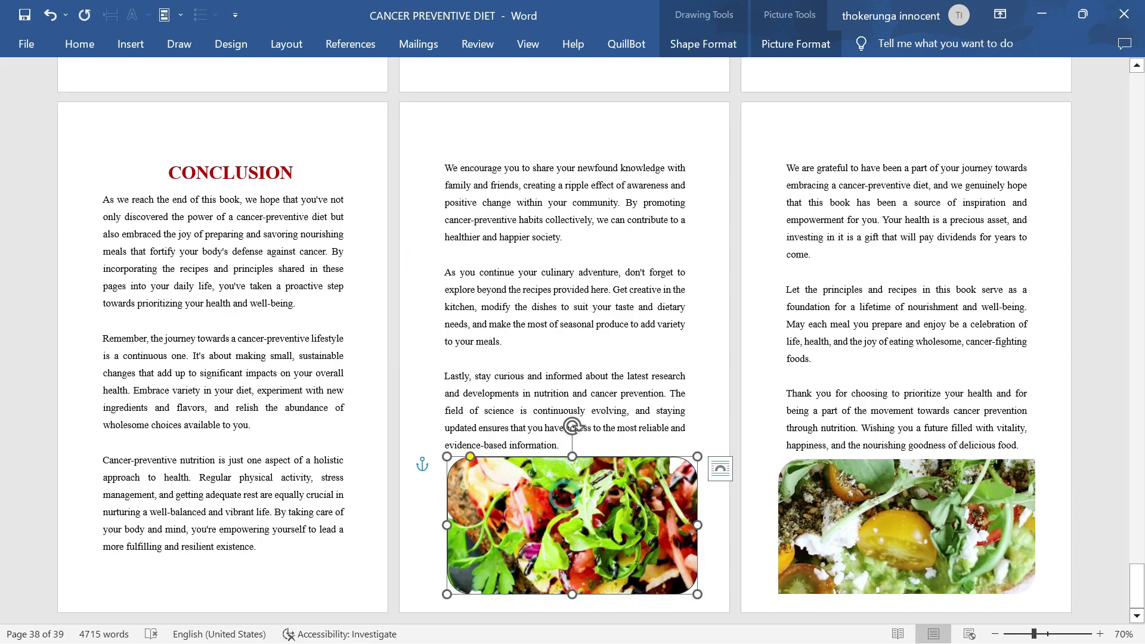
left_click(678, 10)
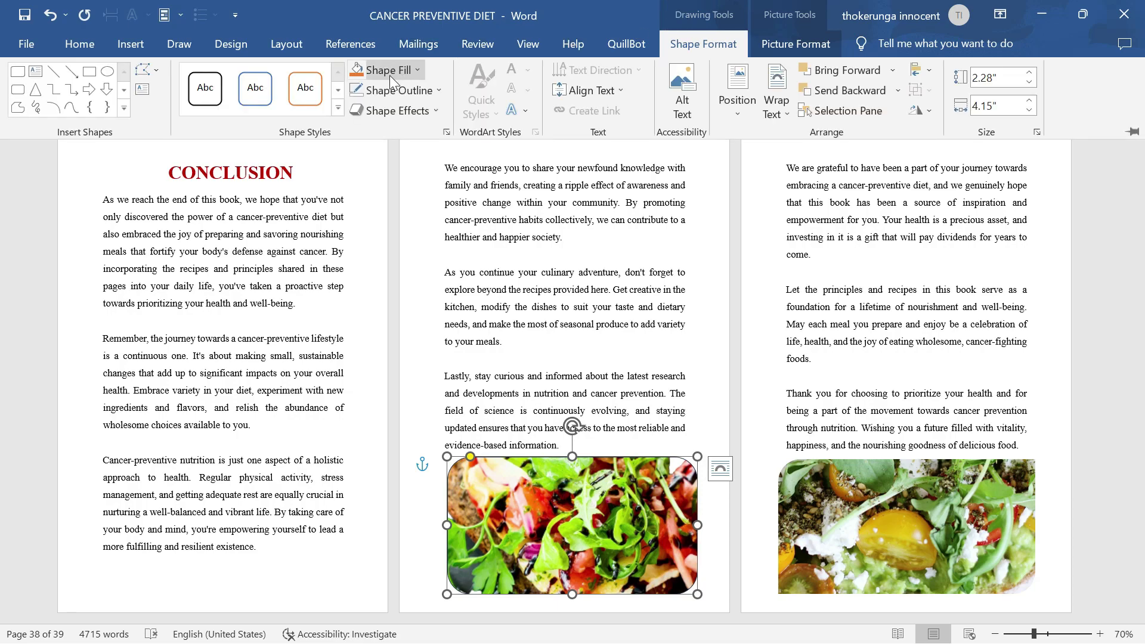
left_click(441, 87)
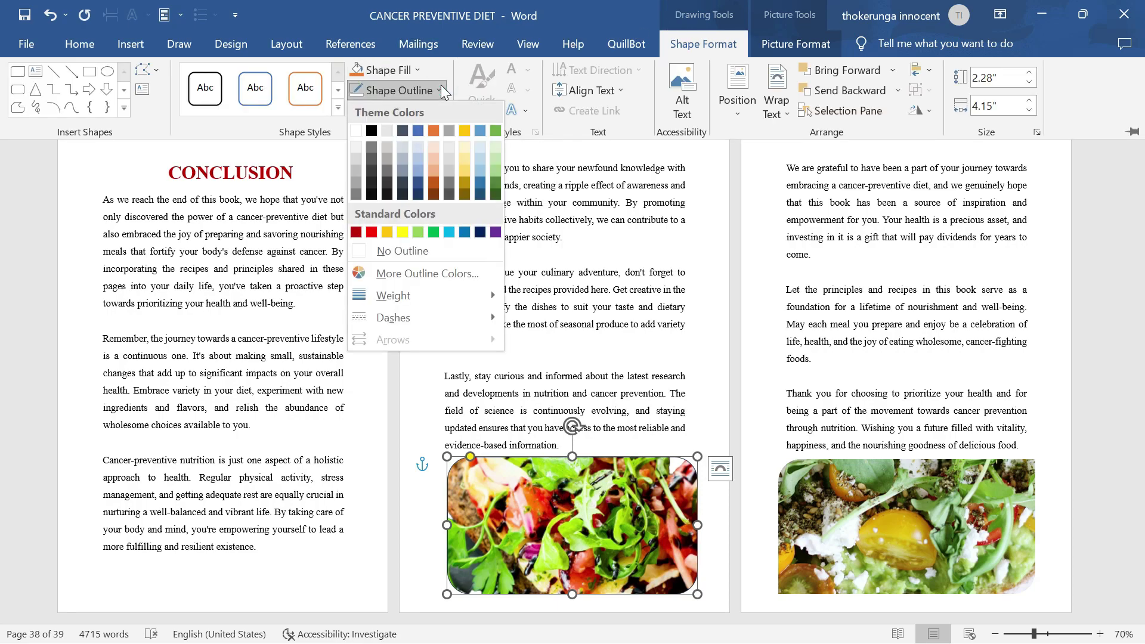
left_click(400, 251)
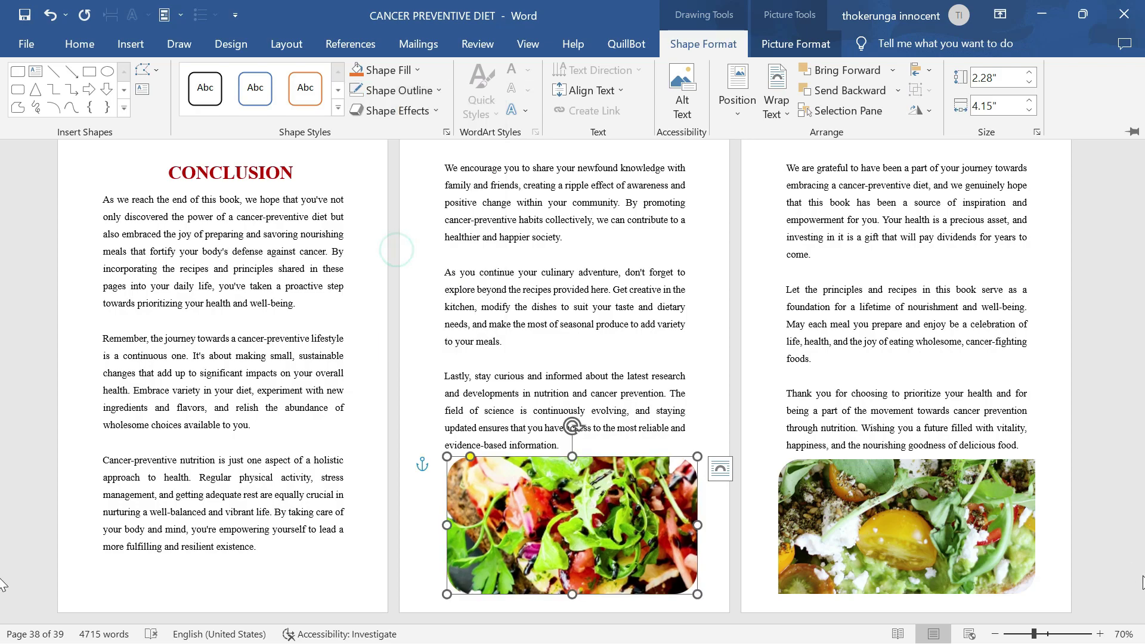
scroll(396, 248, "up", 5)
scroll(572, 346, "down", 8)
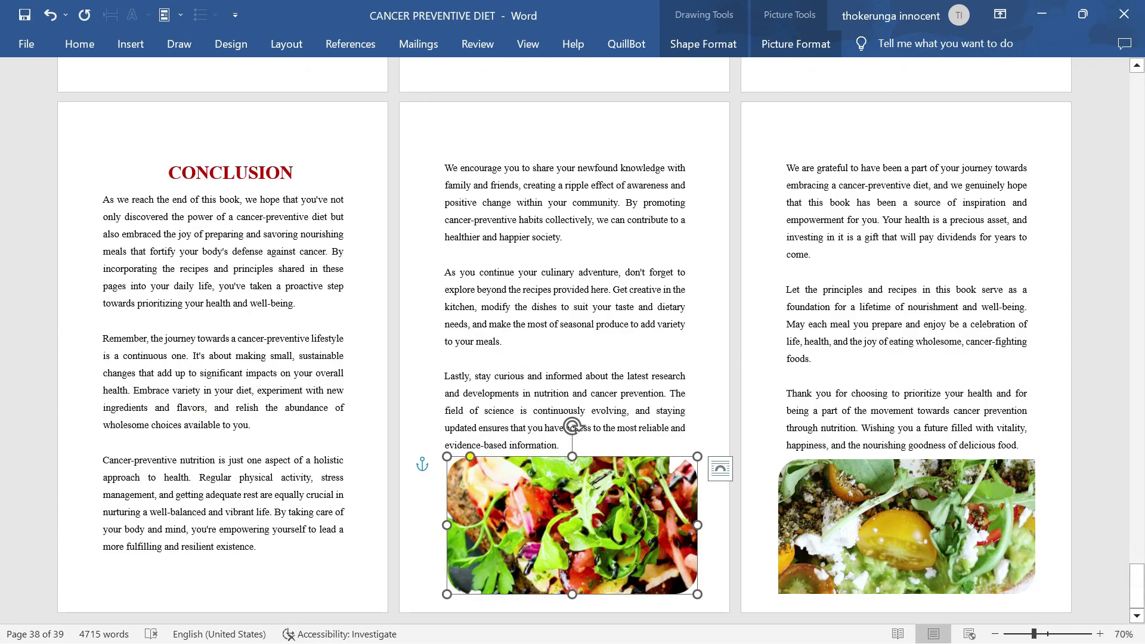
left_click(1042, 424)
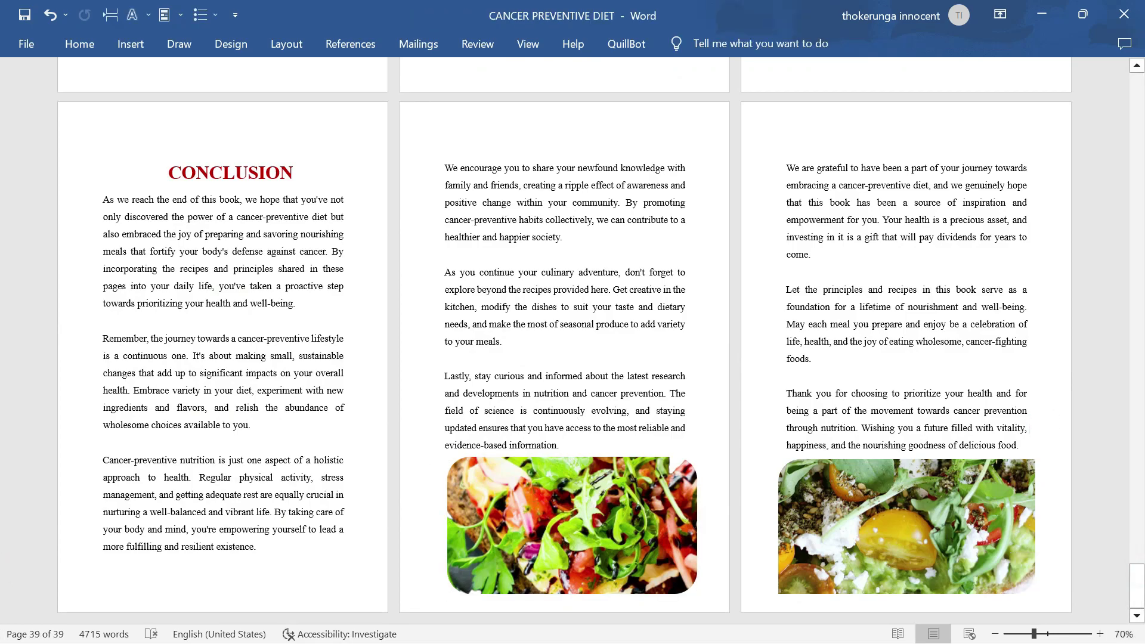
Review the recipe pages backward from the conclusion toward Recipe 14: Sesame-Ginger Edamame
scroll(572, 340, "up", 4)
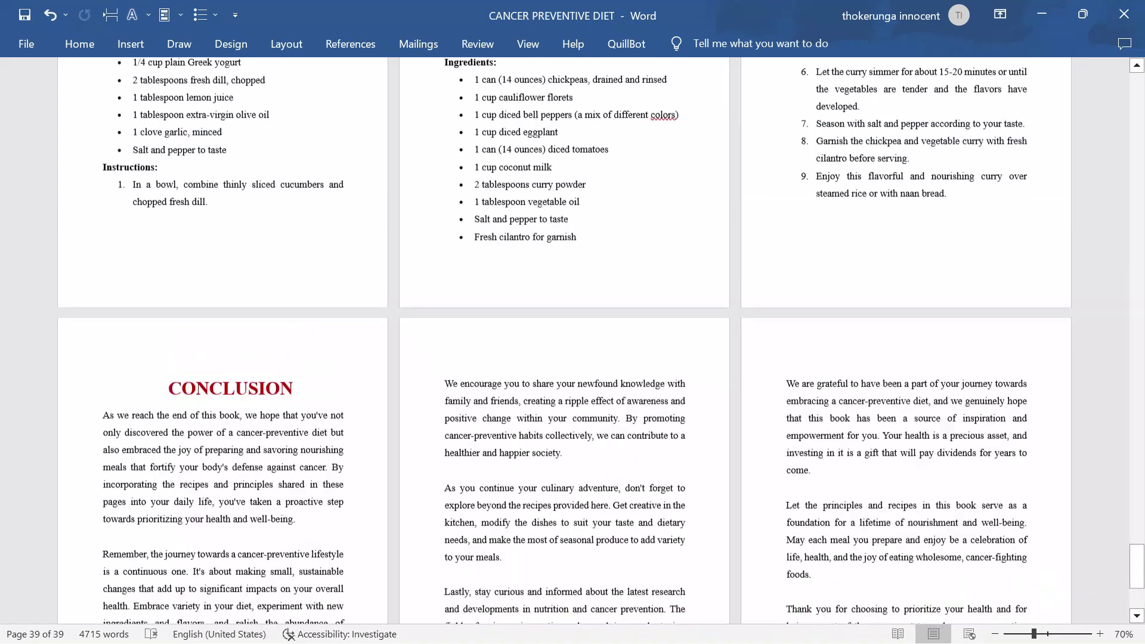
scroll(1040, 424, "up", 10)
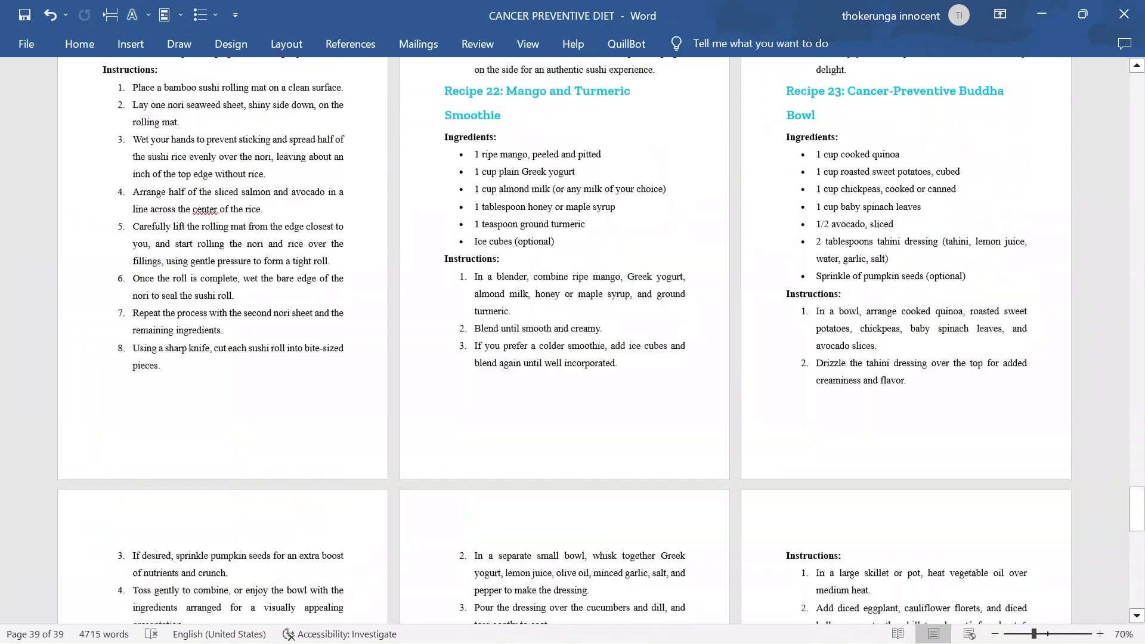
scroll(601, 342, "up", 10)
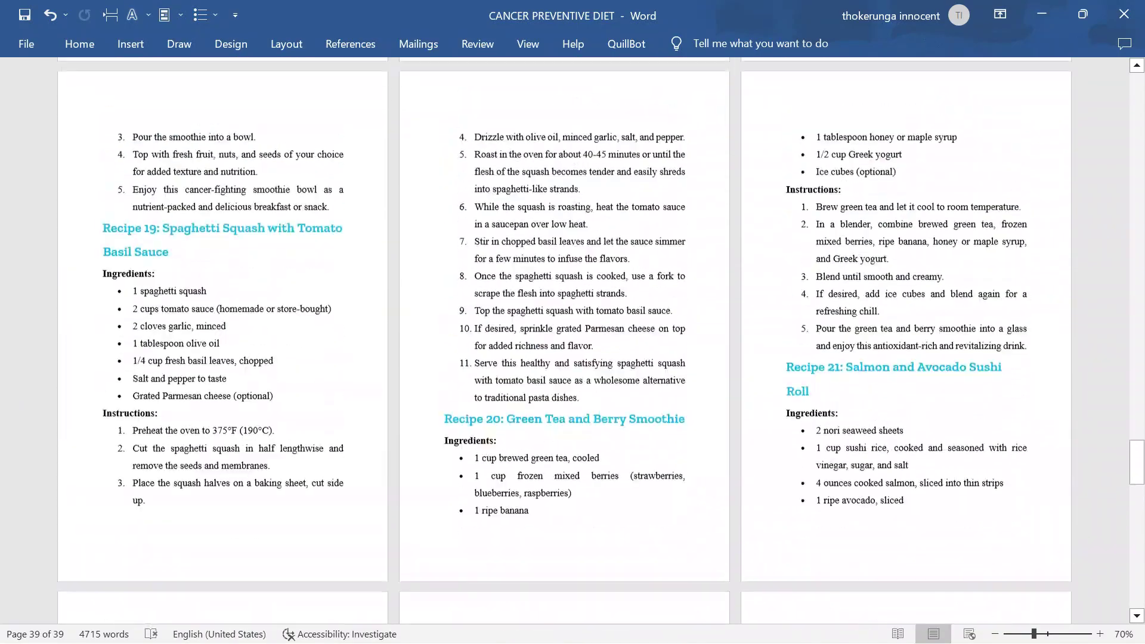
scroll(572, 340, "up", 10)
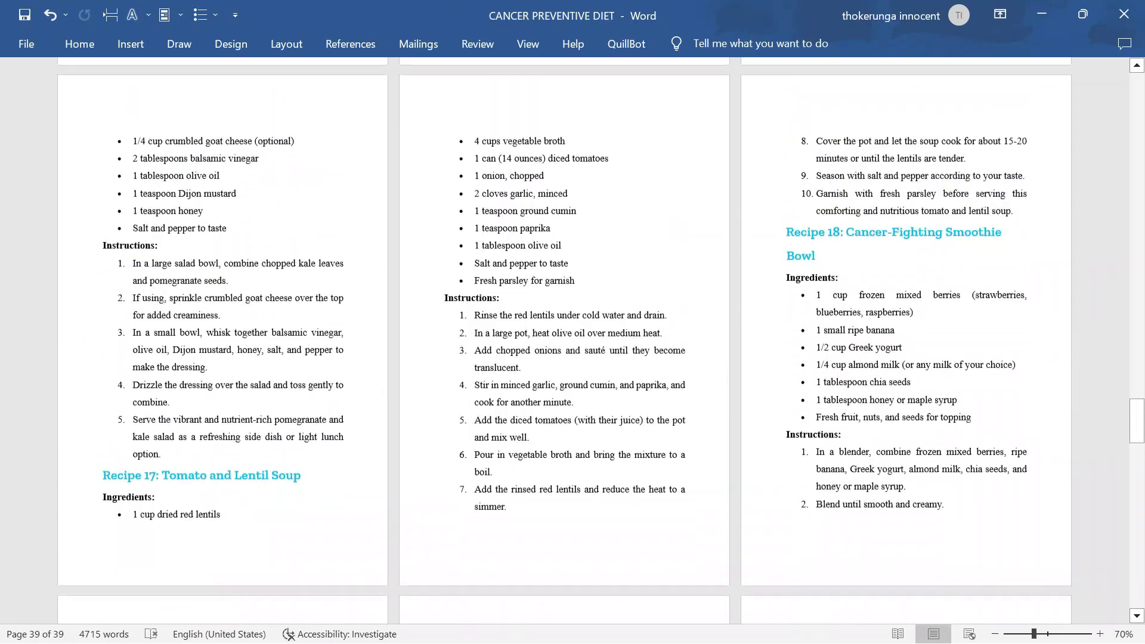
scroll(572, 342, "up", 5)
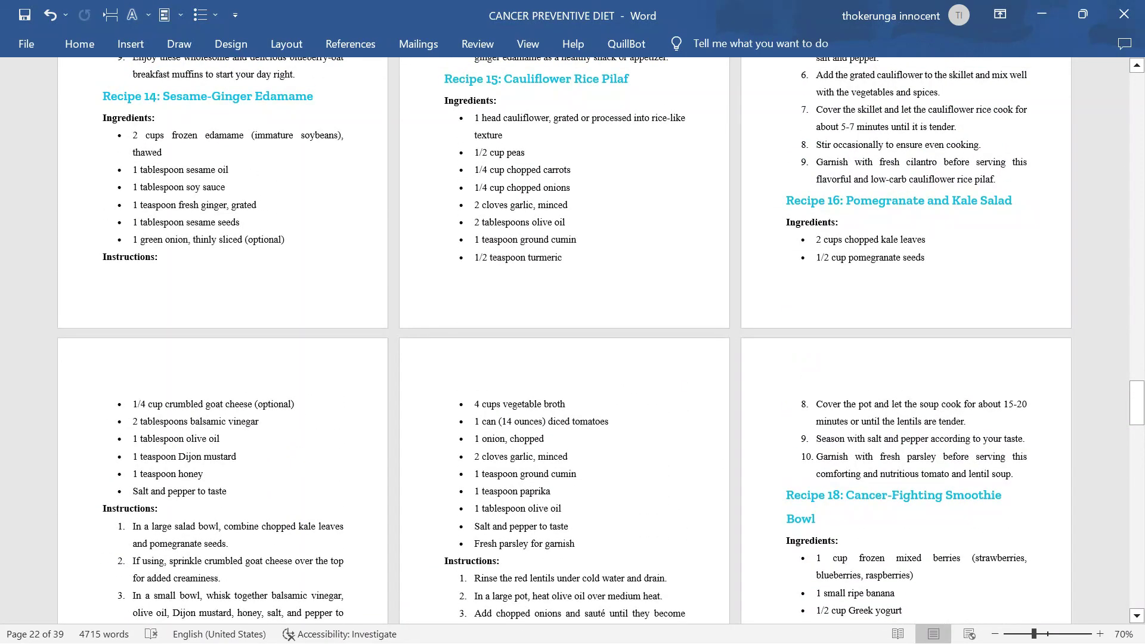